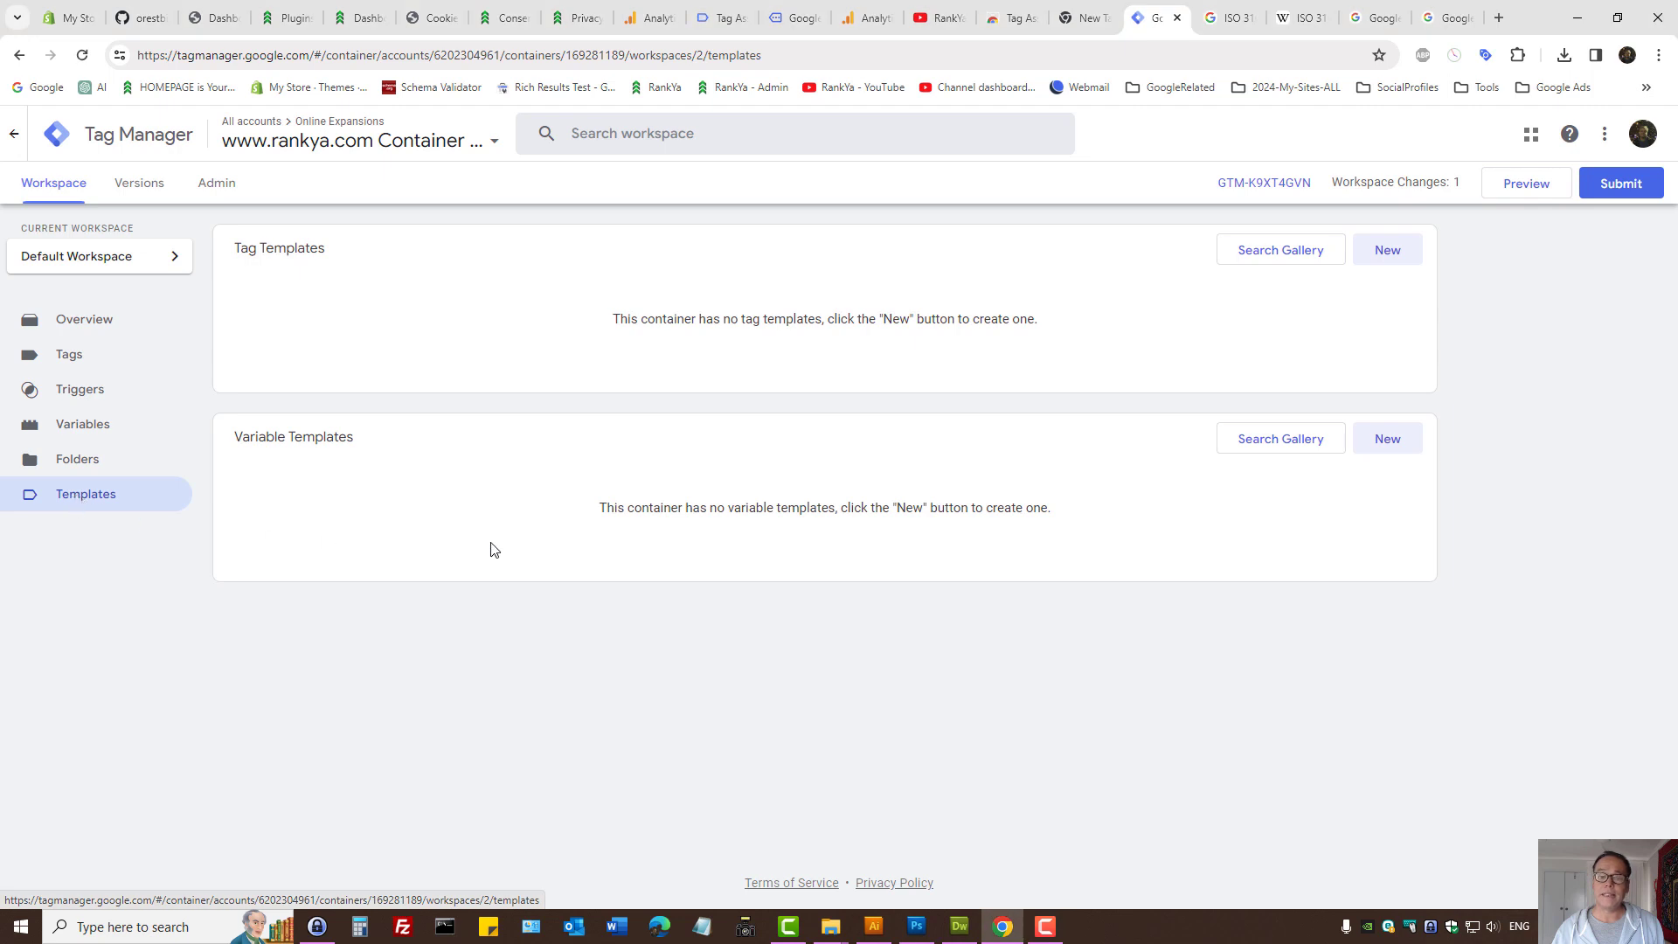
# - From the Tag Templates section of the Templates page, open the Community Template Gallery
pyautogui.tripleClick(291, 253)
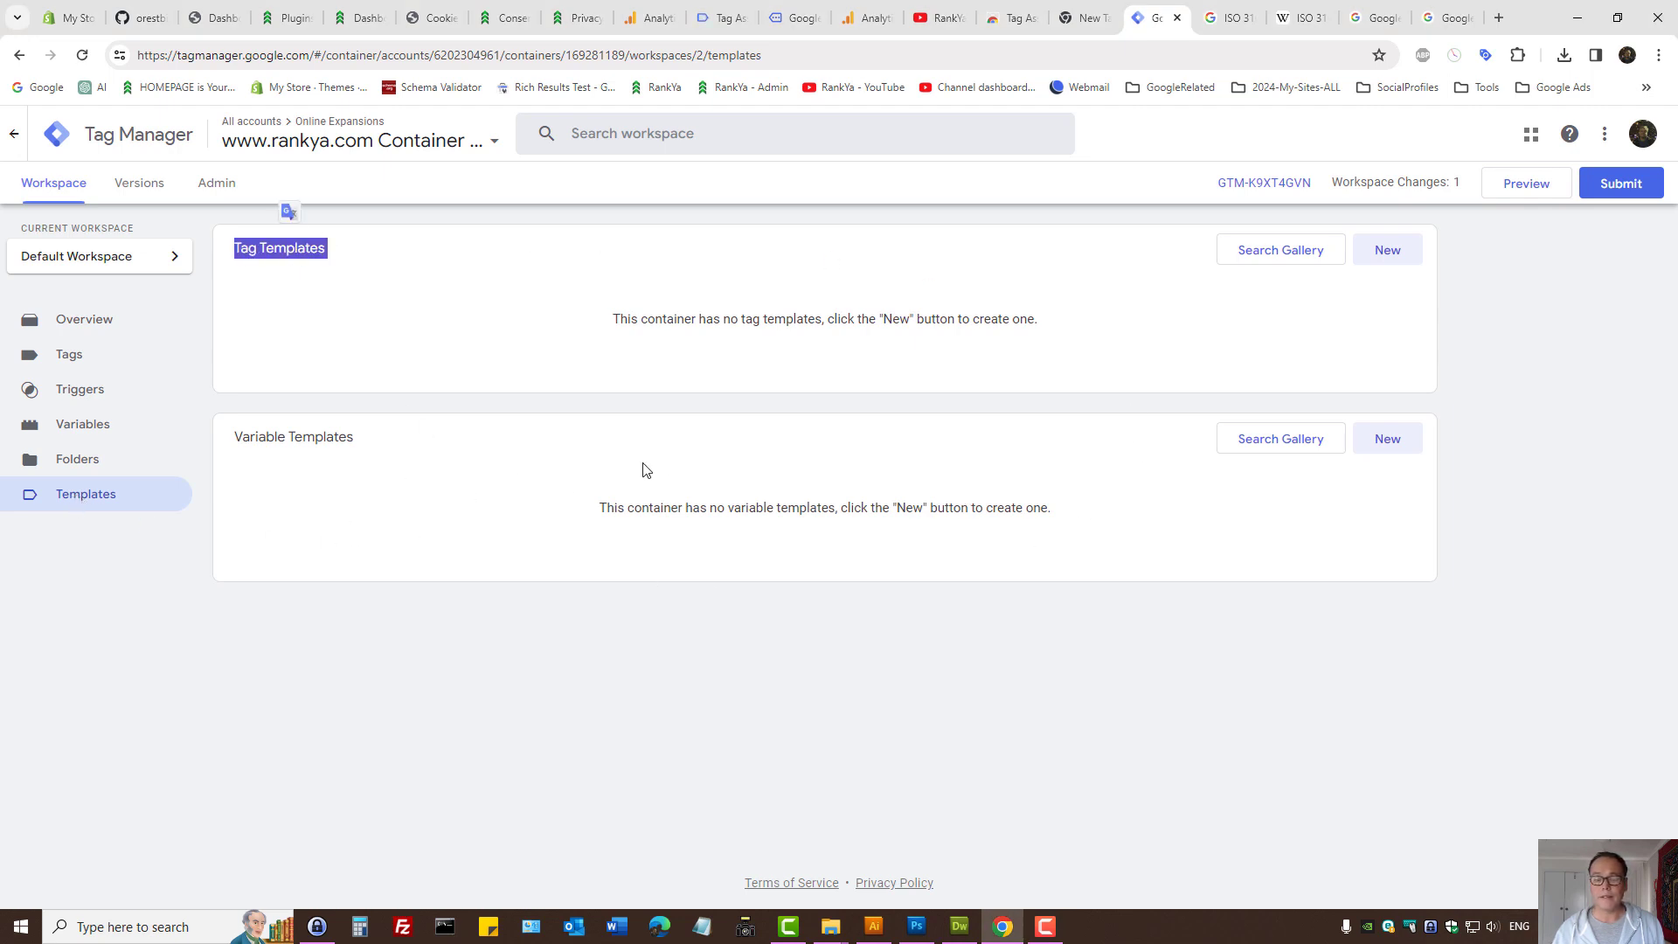
pyautogui.tripleClick(305, 452)
pyautogui.click(785, 480)
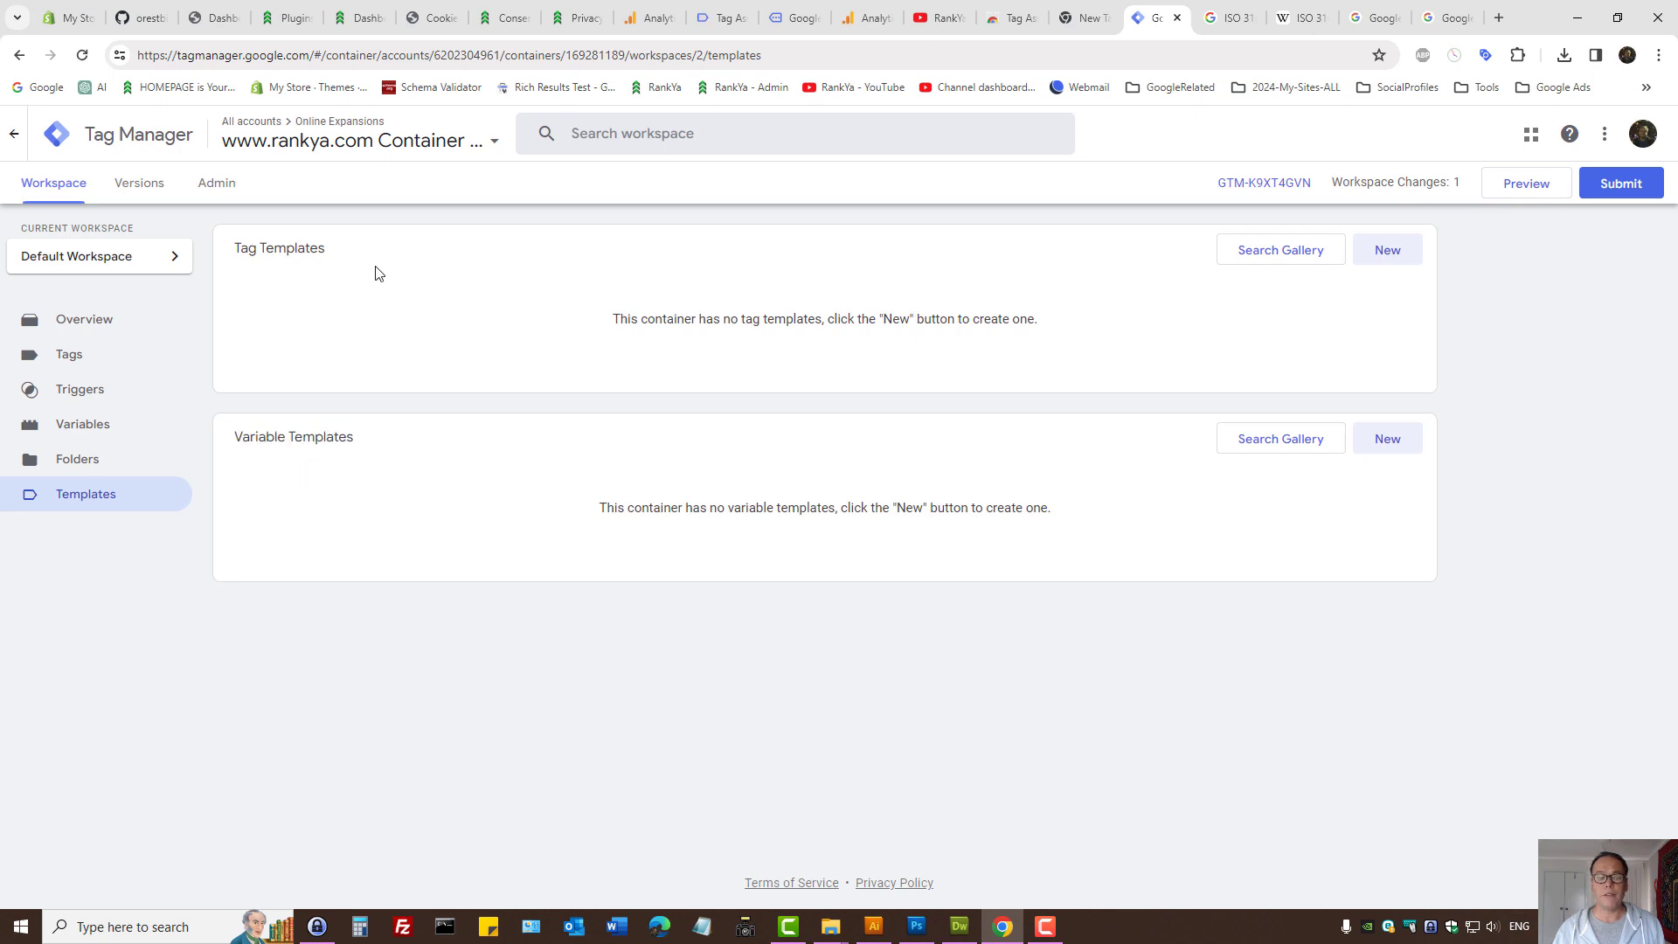
pyautogui.tripleClick(289, 253)
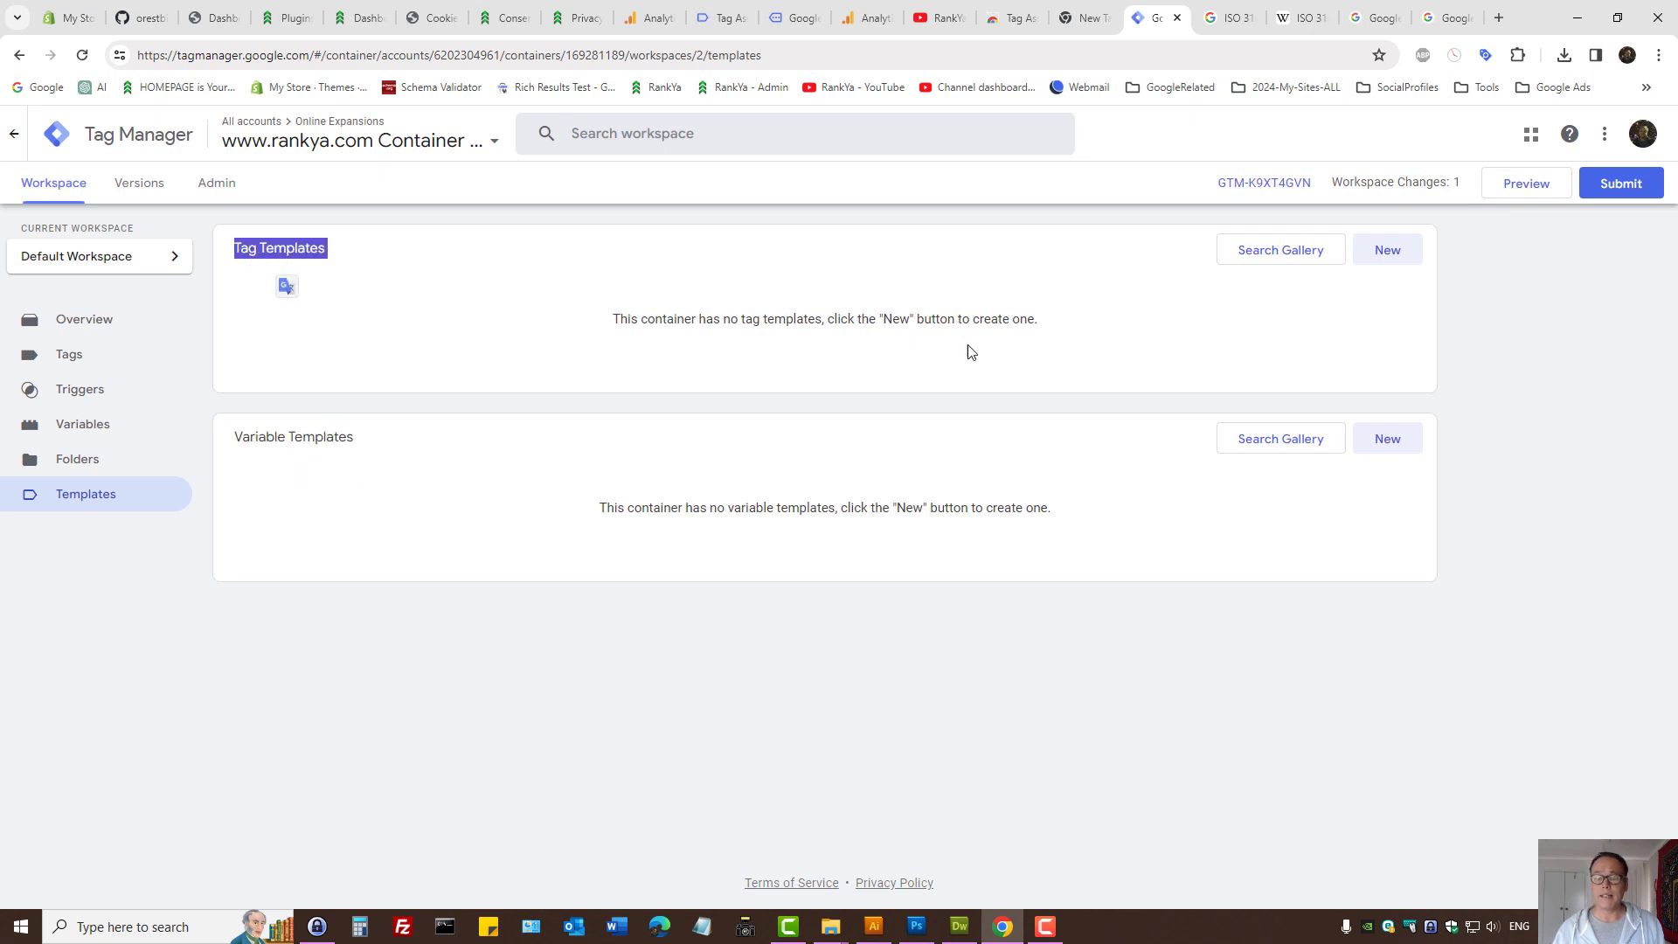
pyautogui.click(1278, 258)
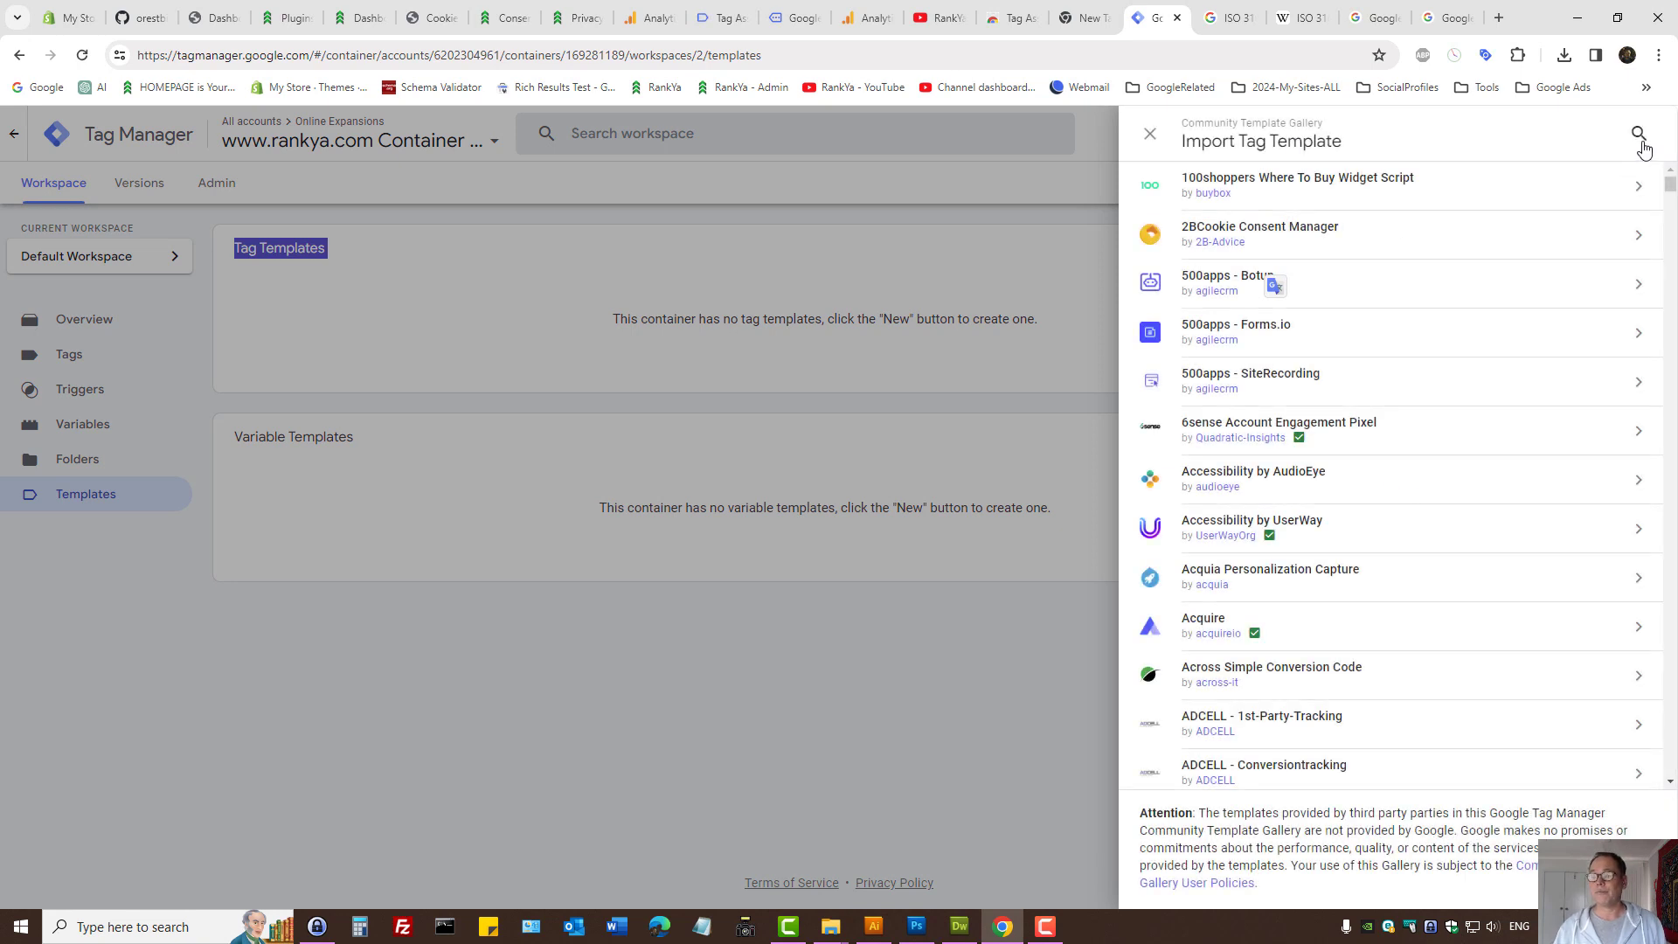
# - Search the gallery for 'conse' and add the CookieScript CMP template to the workspace
pyautogui.click(1640, 143)
pyautogui.write('c')
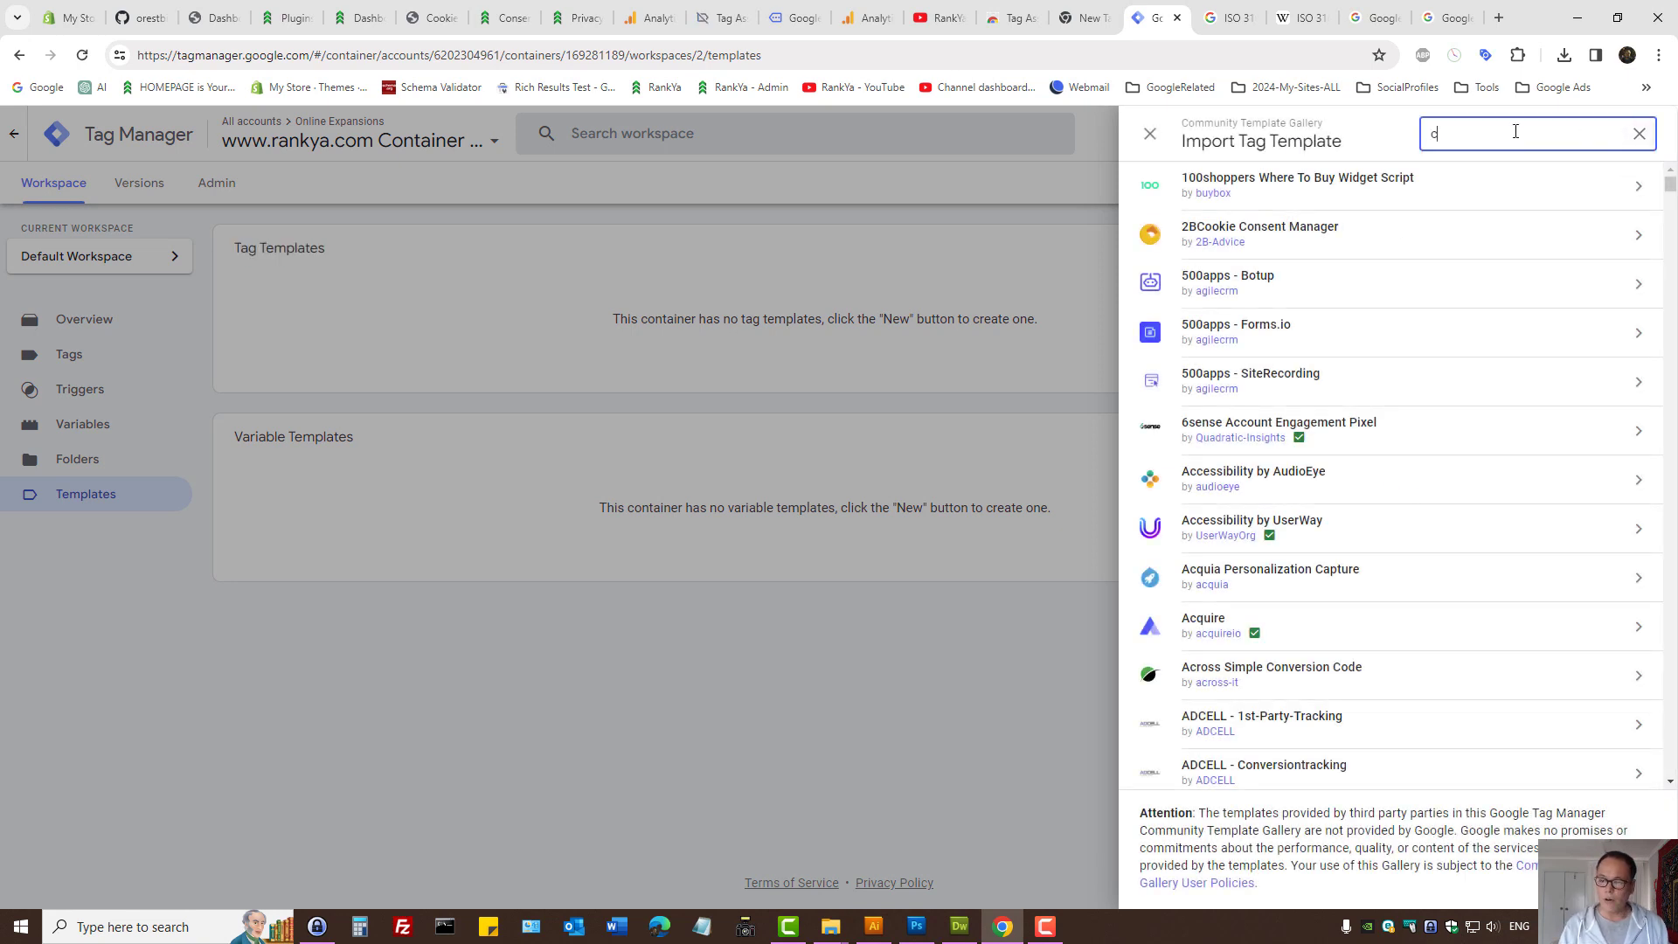
pyautogui.write('onsent mode')
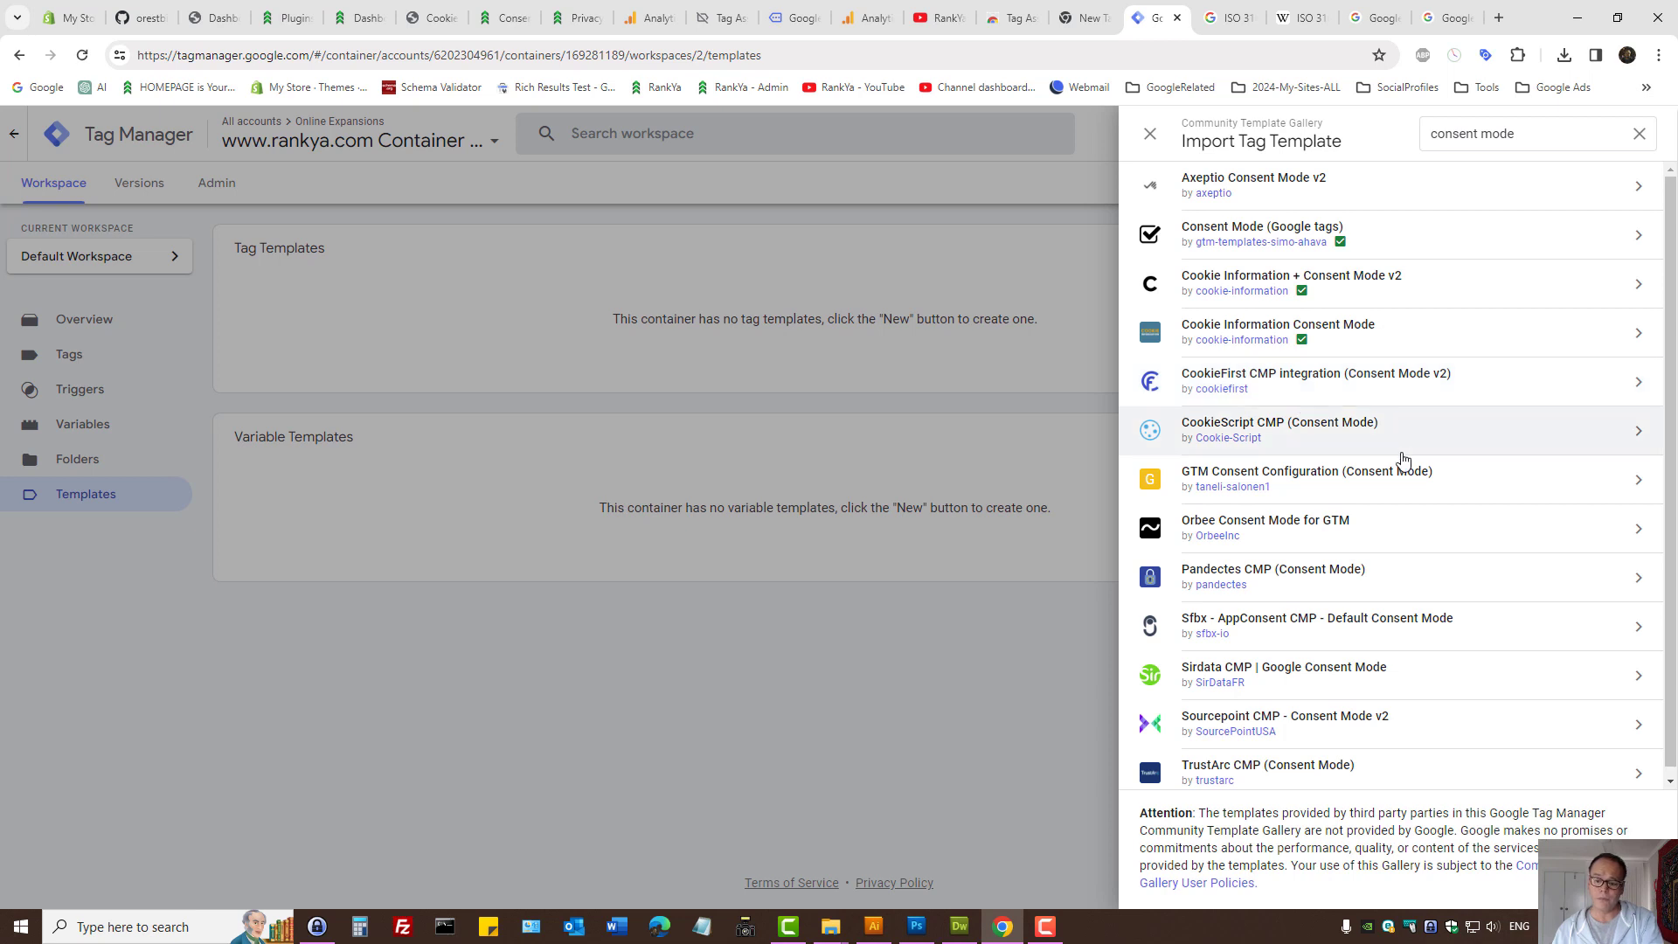
pyautogui.click(1286, 437)
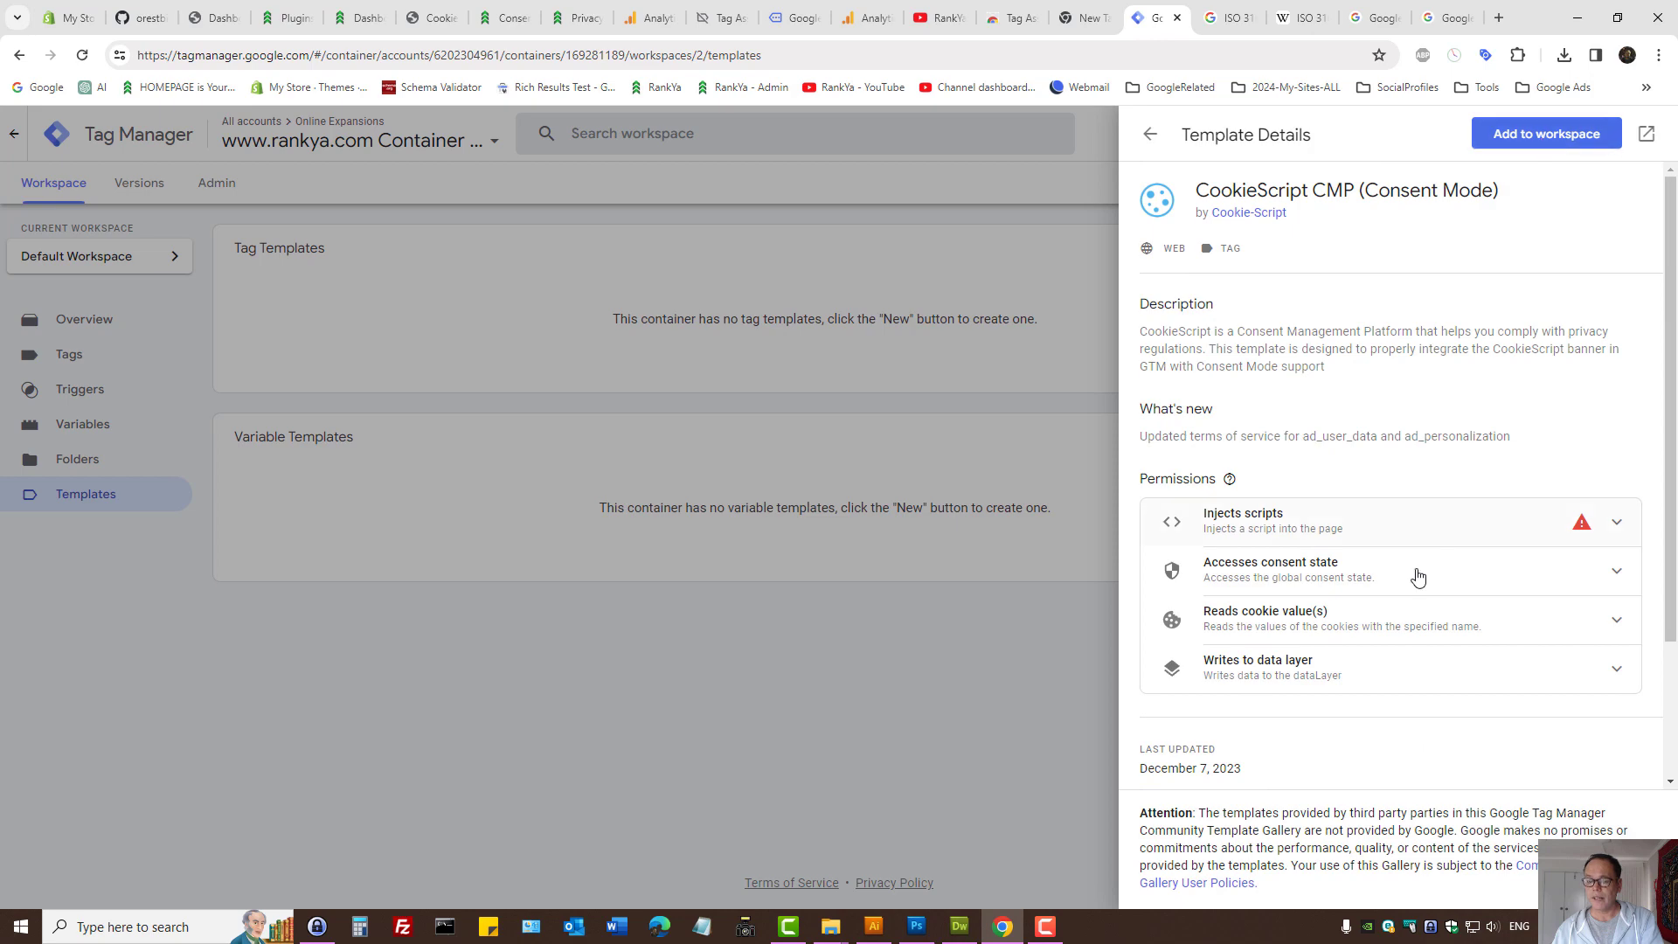
pyautogui.click(1312, 523)
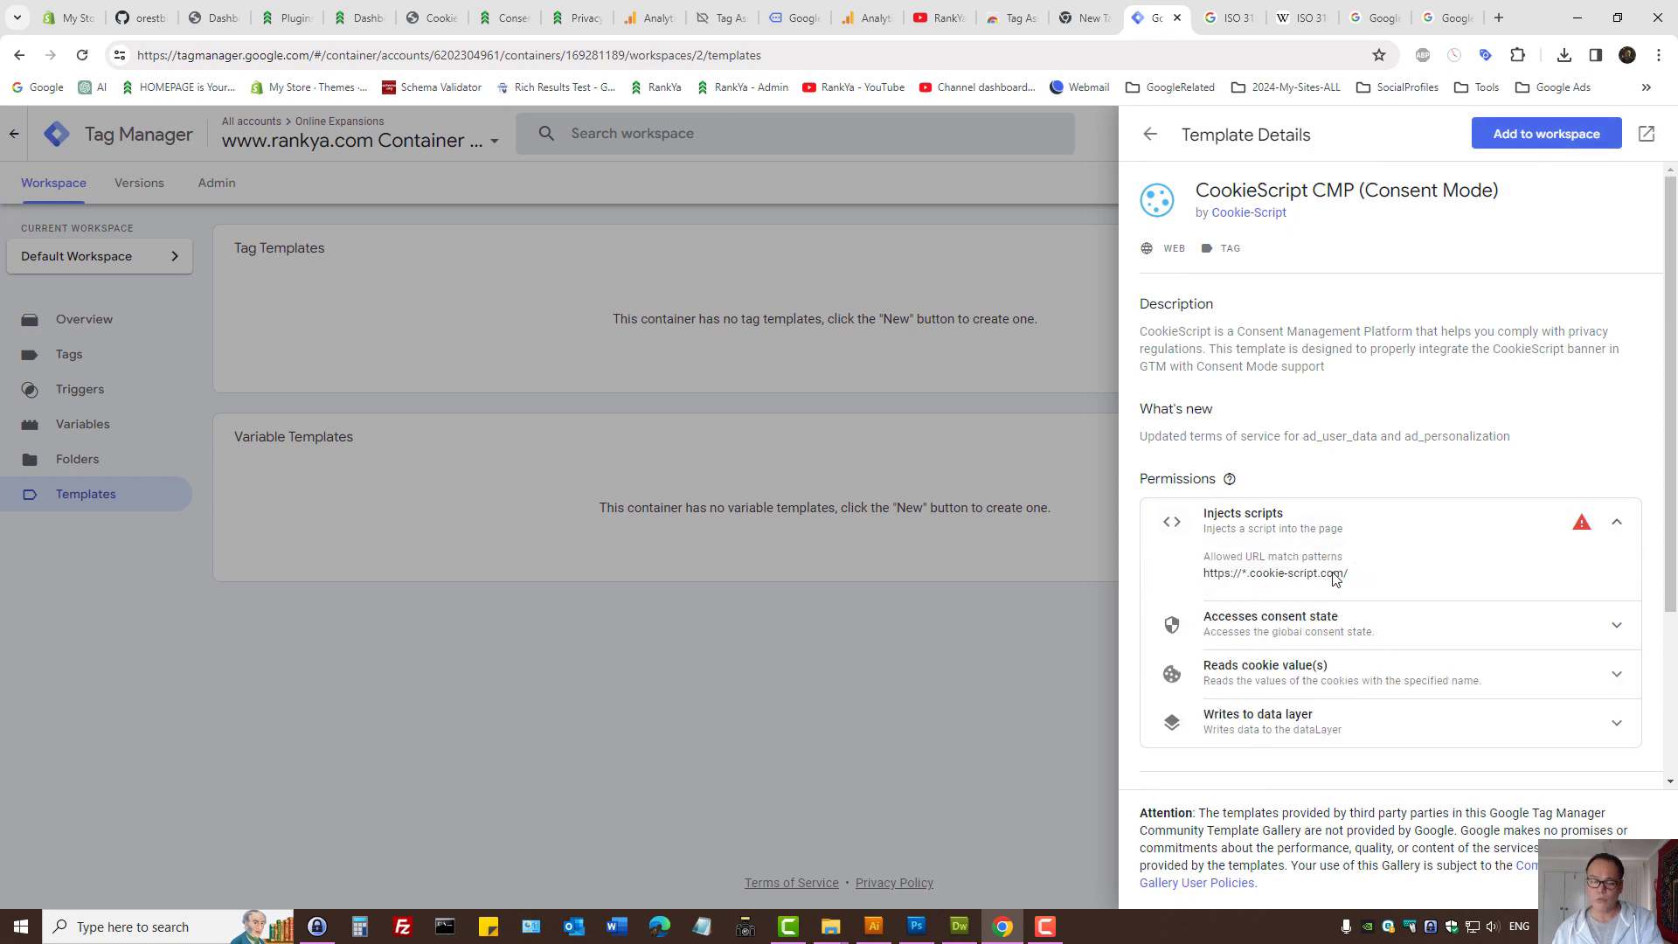
pyautogui.click(1541, 136)
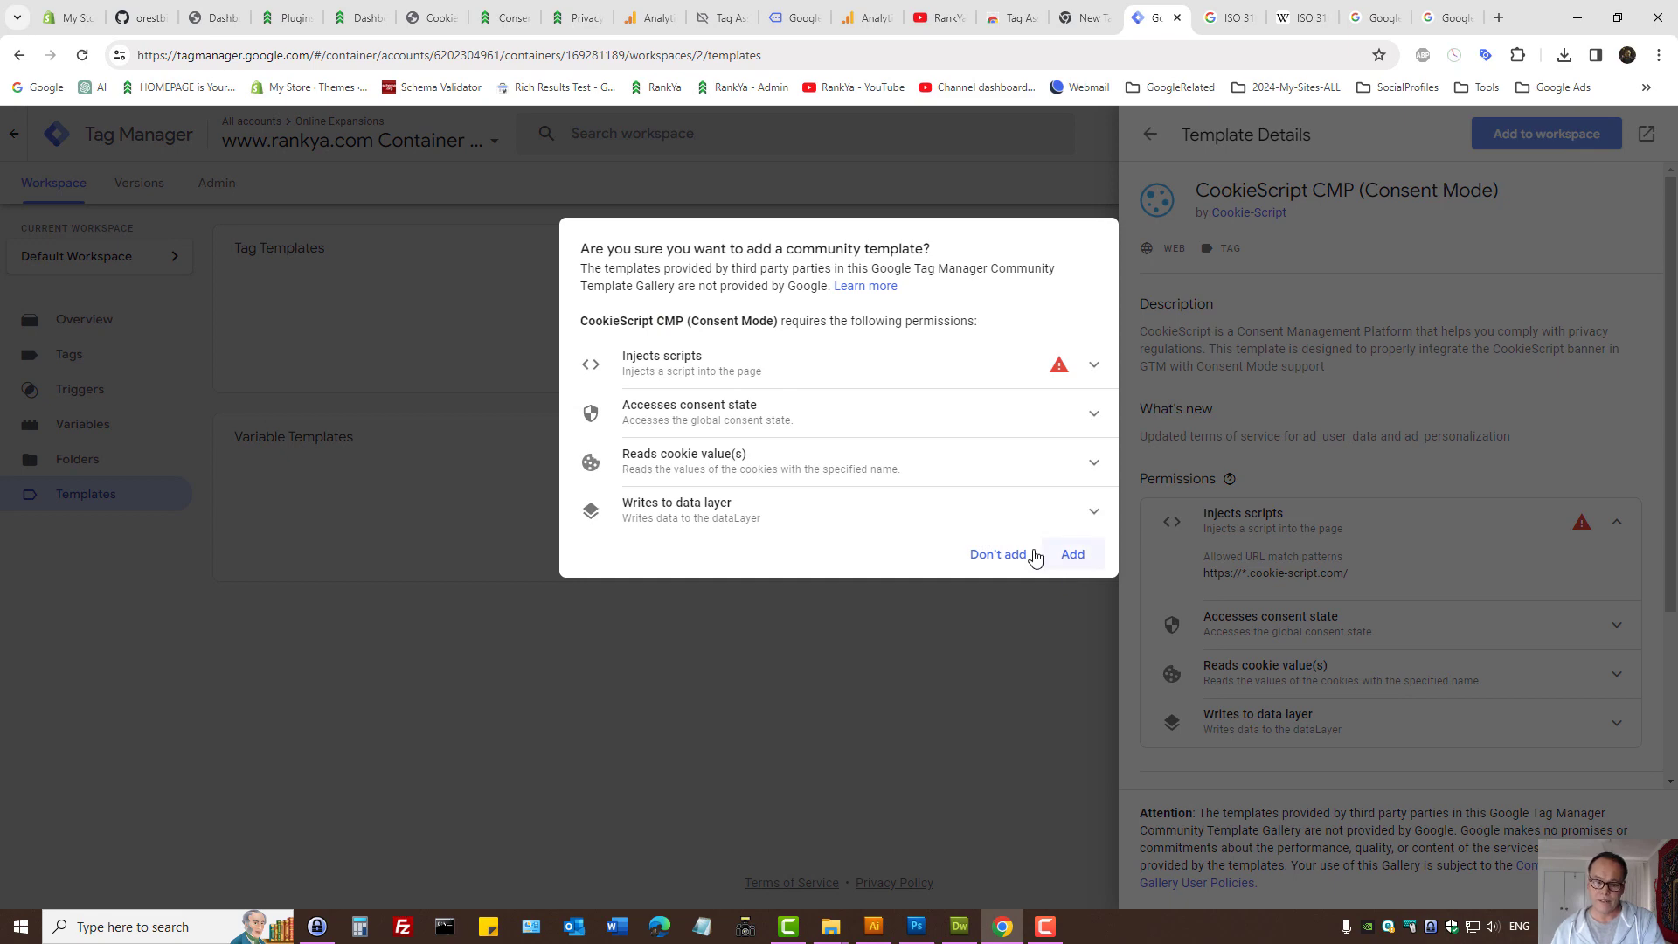
pyautogui.click(1071, 564)
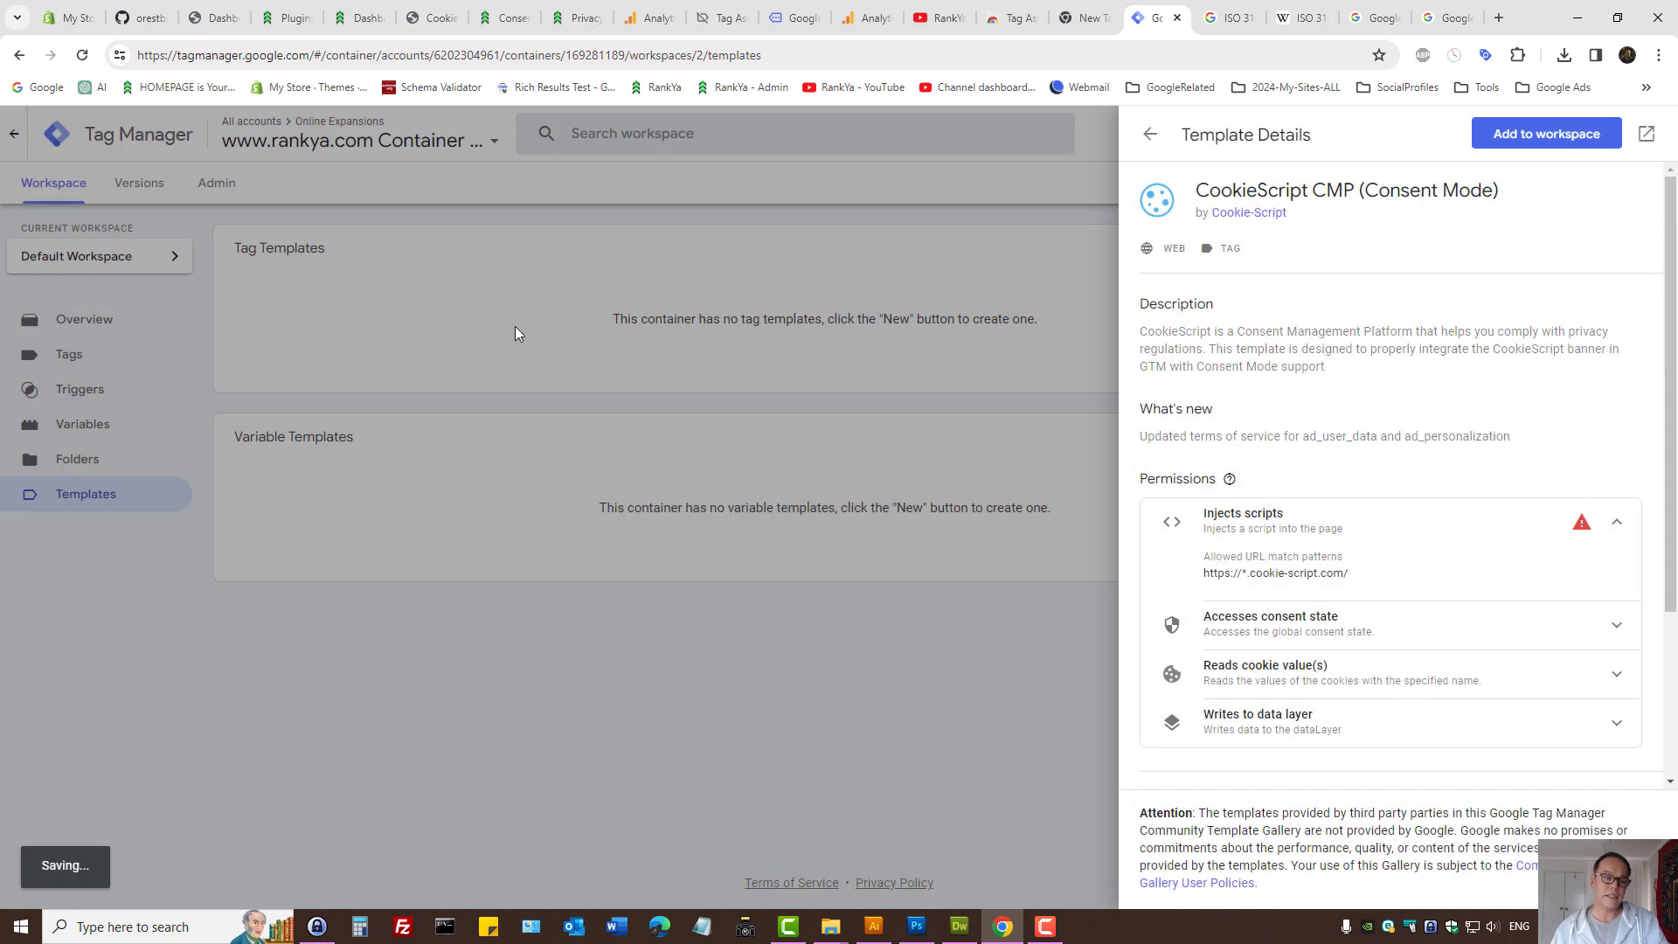
pyautogui.click(1102, 191)
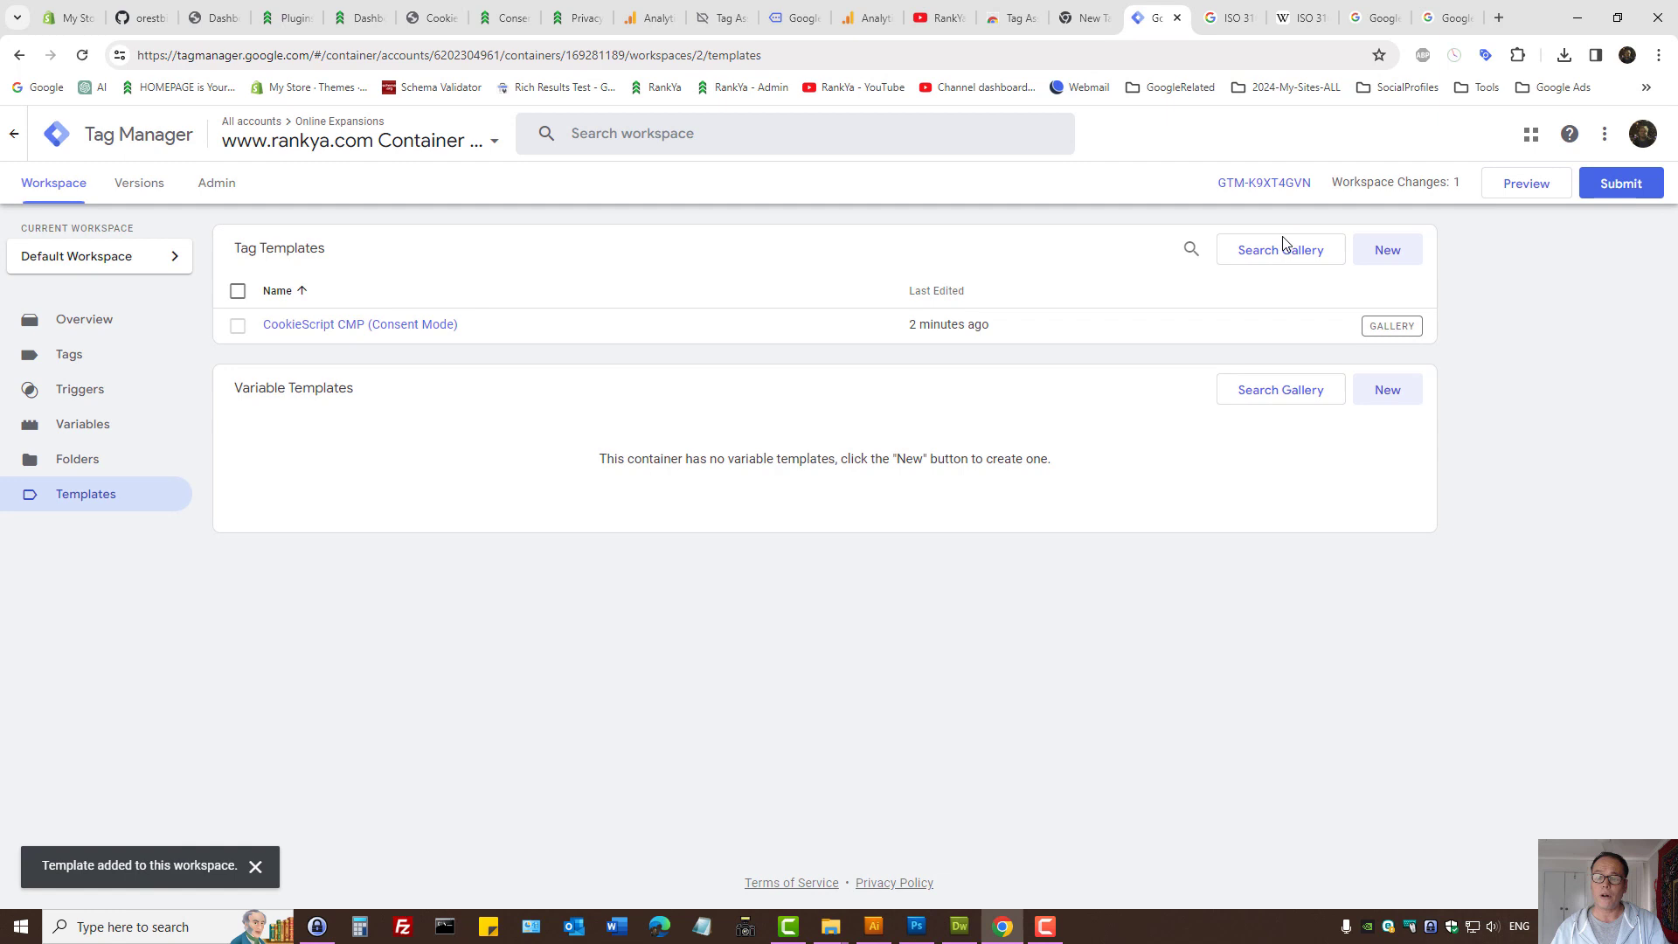
# - Delete the CookieScript template and start a new blank tag template
pyautogui.click(238, 325)
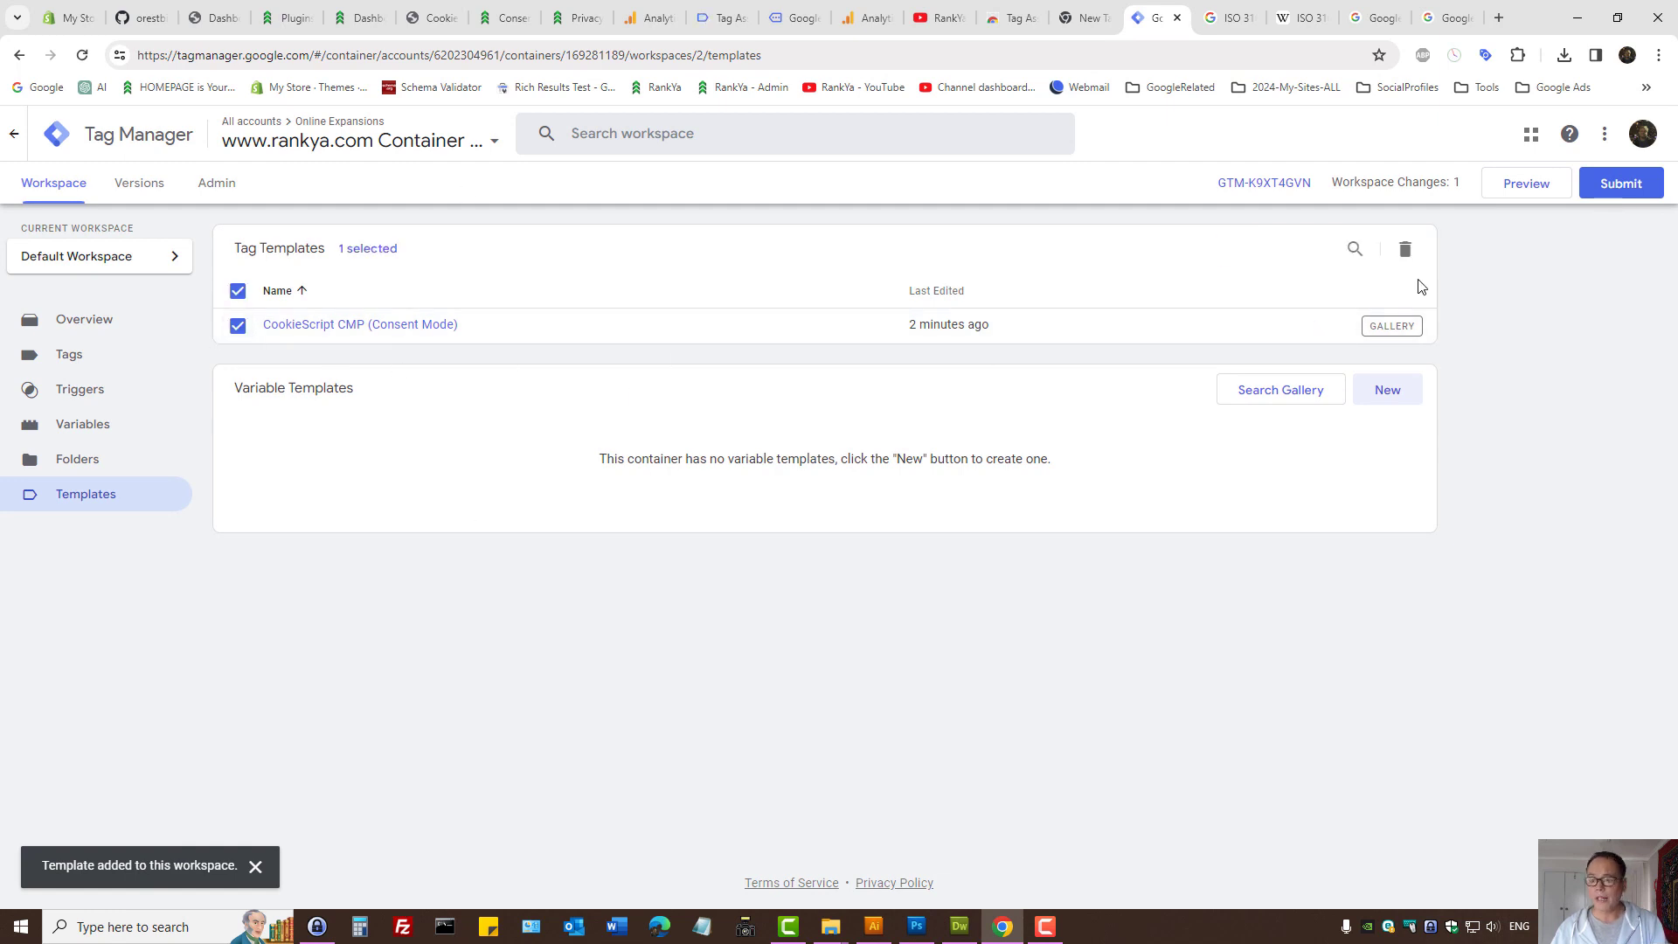
pyautogui.click(1405, 249)
pyautogui.click(1012, 331)
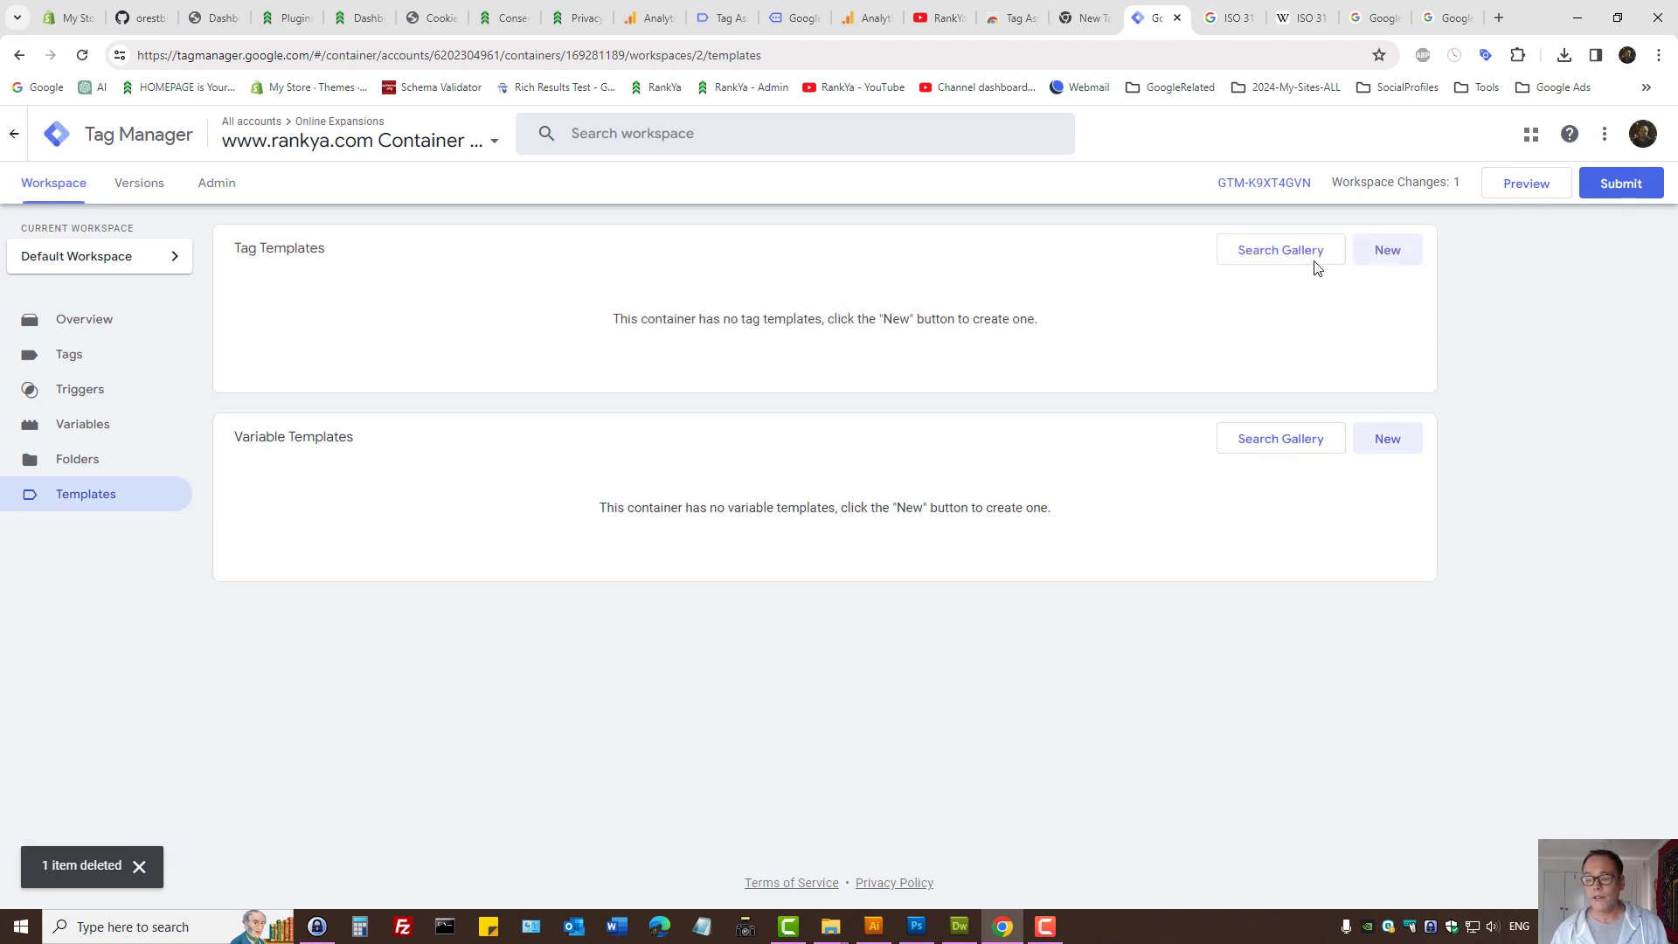
pyautogui.click(1390, 250)
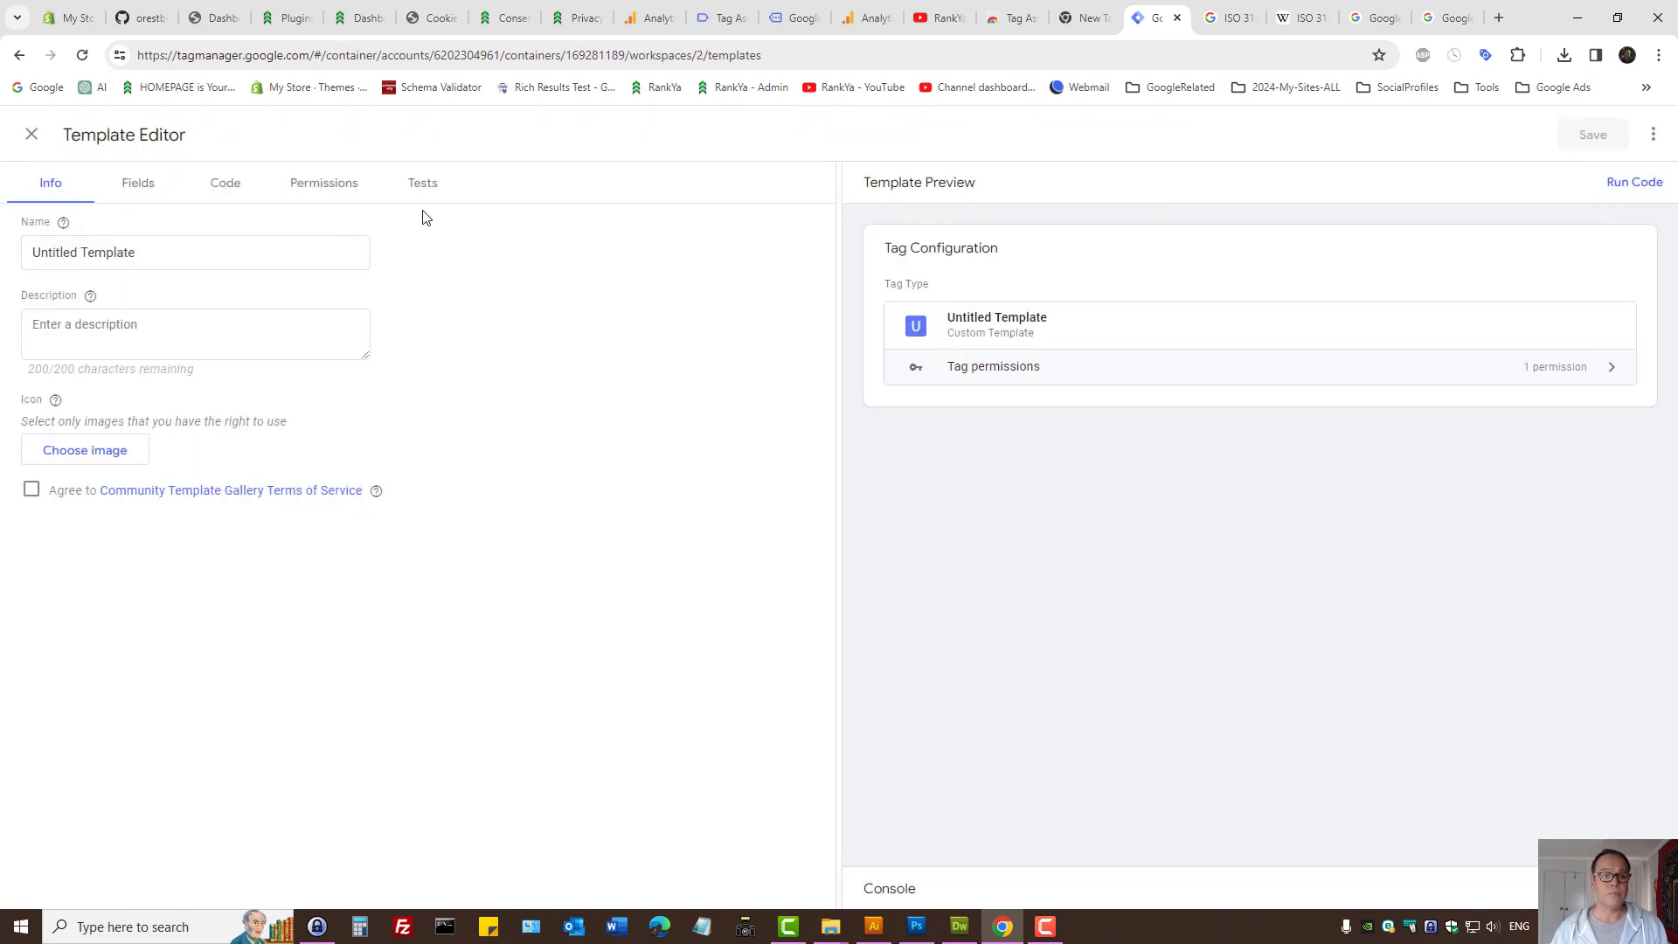
pyautogui.click(419, 25)
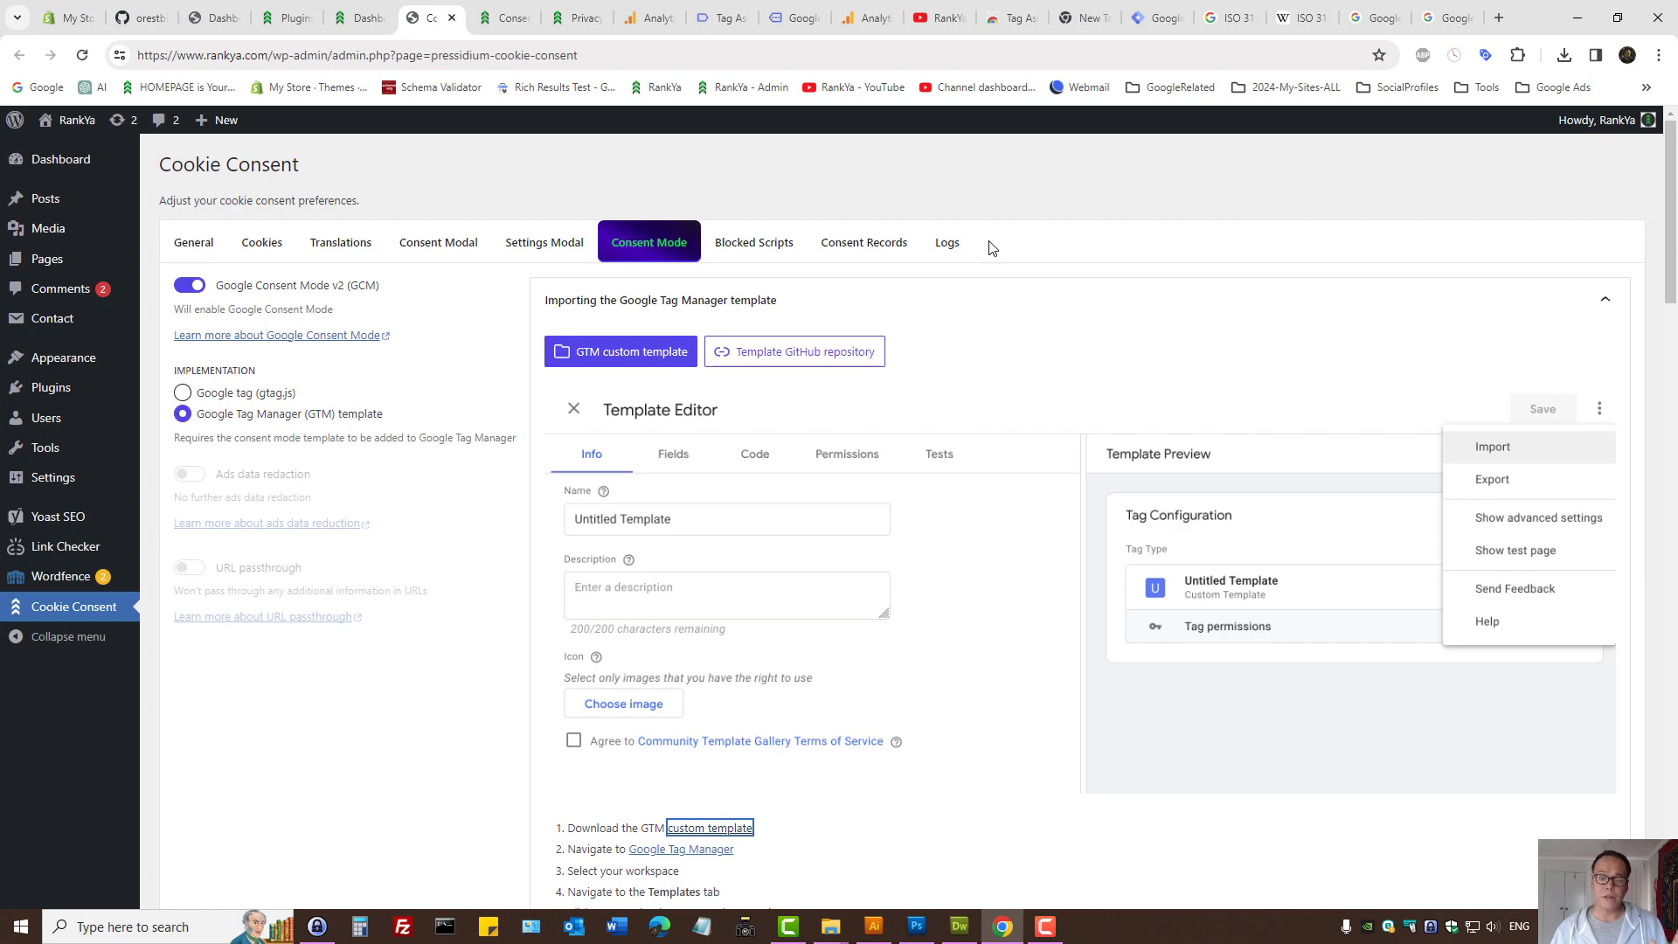
# - Save the Cookie Consent page's custom template link to disk as template (2).tpl
pyautogui.scroll(-3, 965, 408)
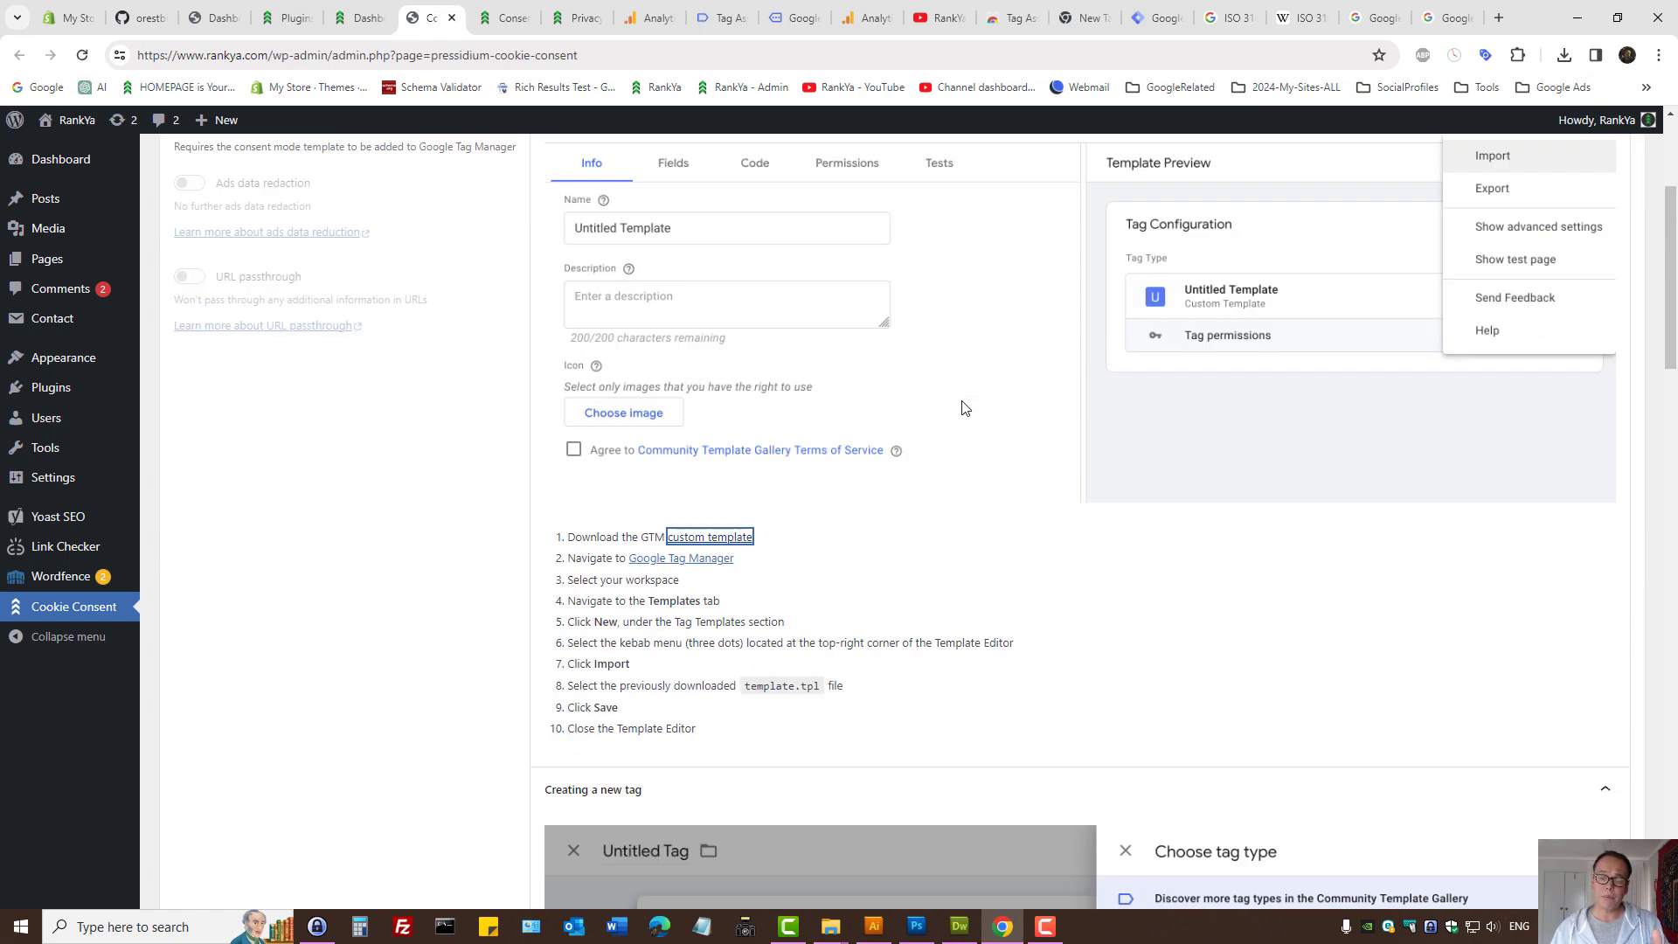
pyautogui.rightClick(705, 543)
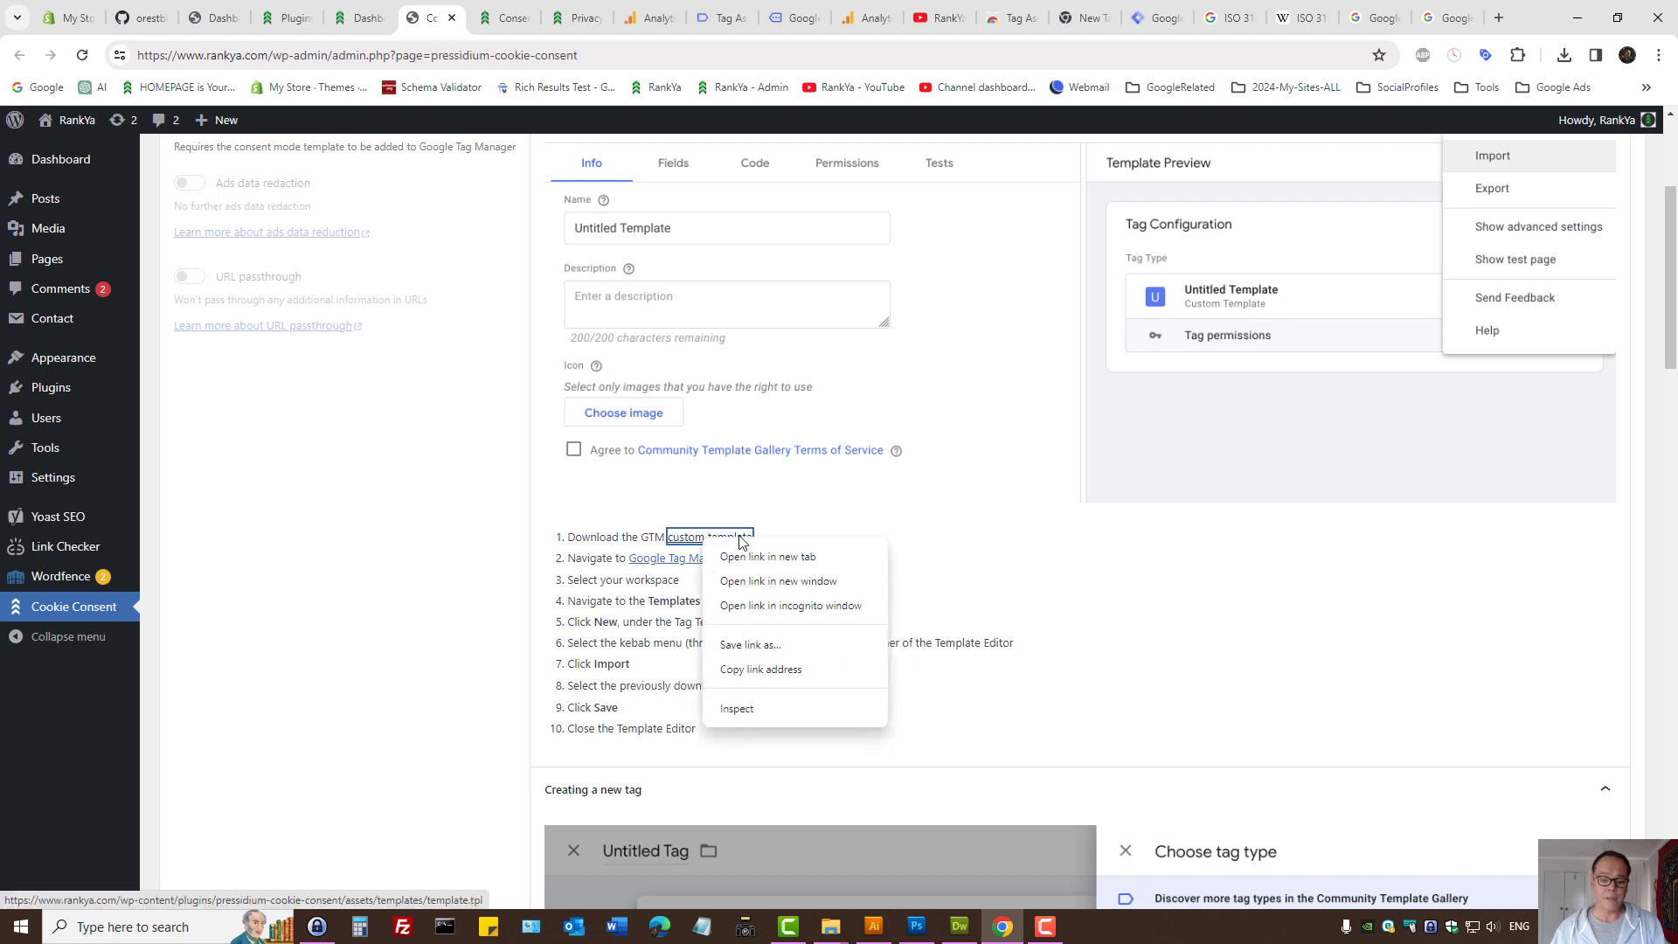
pyautogui.click(750, 644)
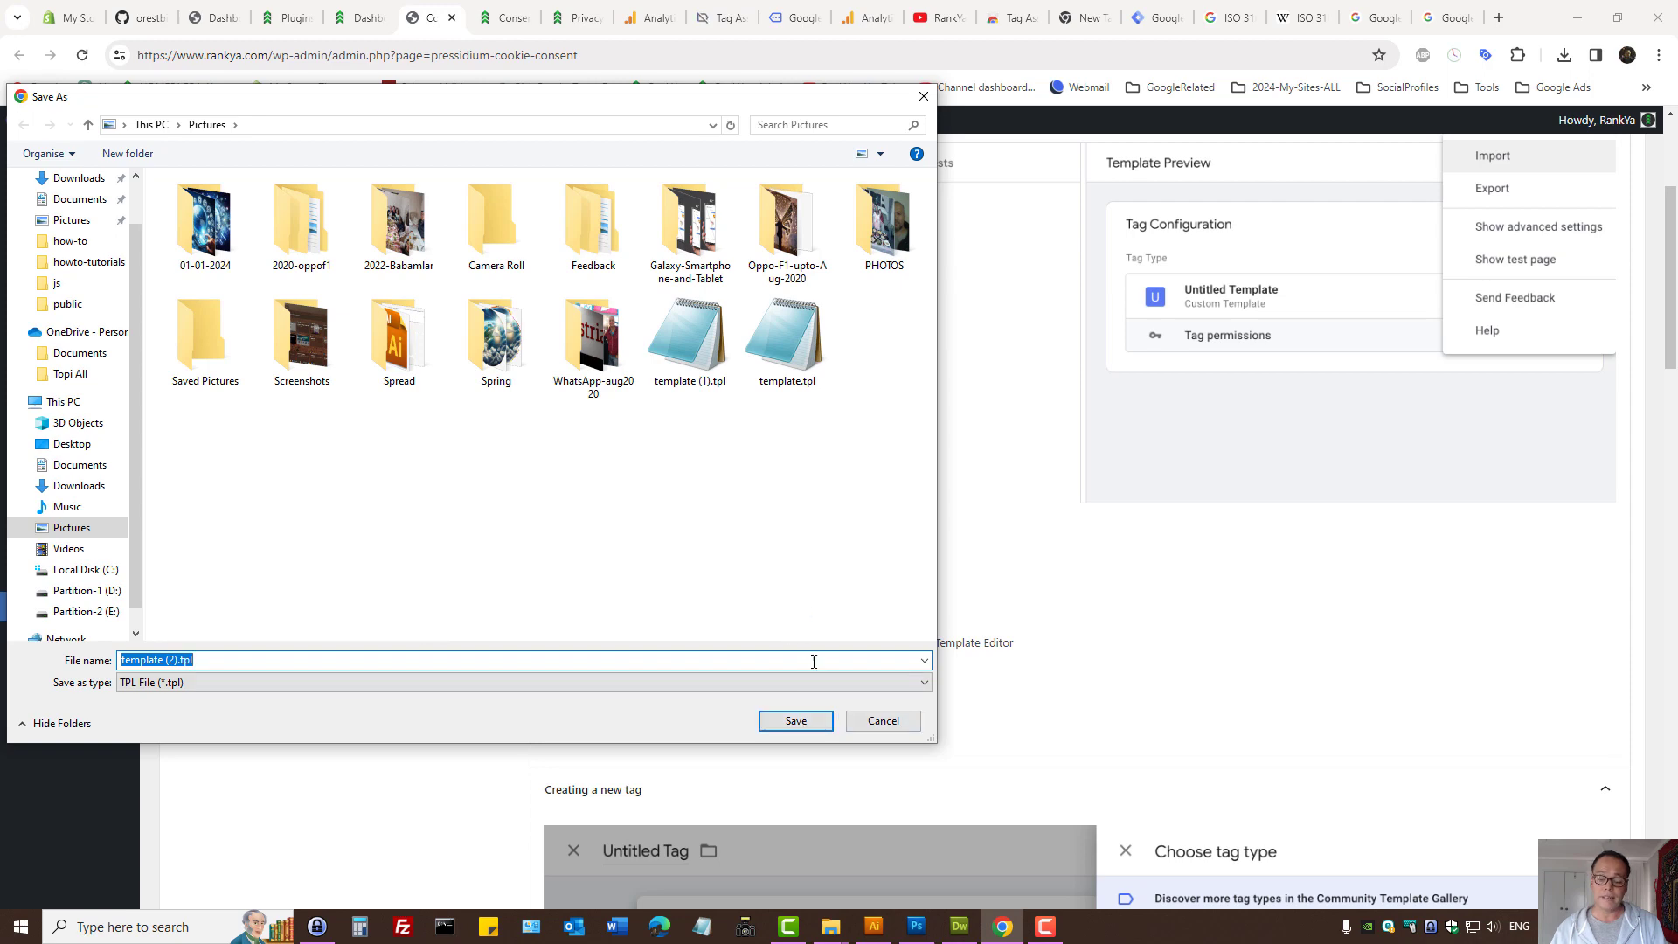
pyautogui.click(795, 721)
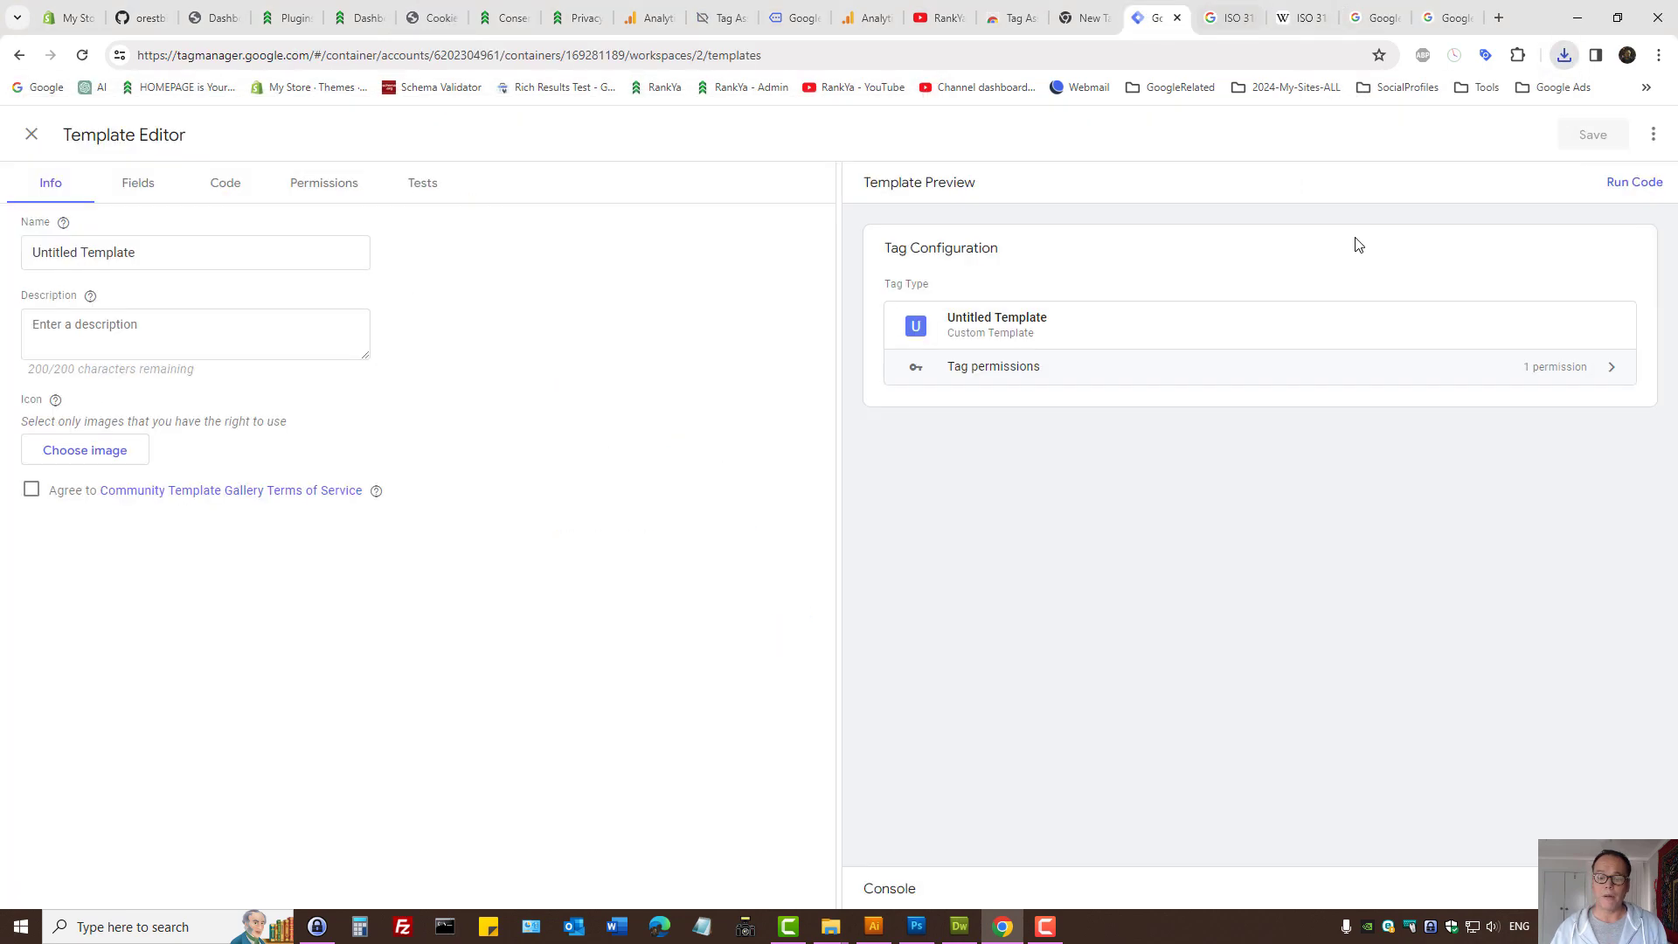
pyautogui.click(1152, 17)
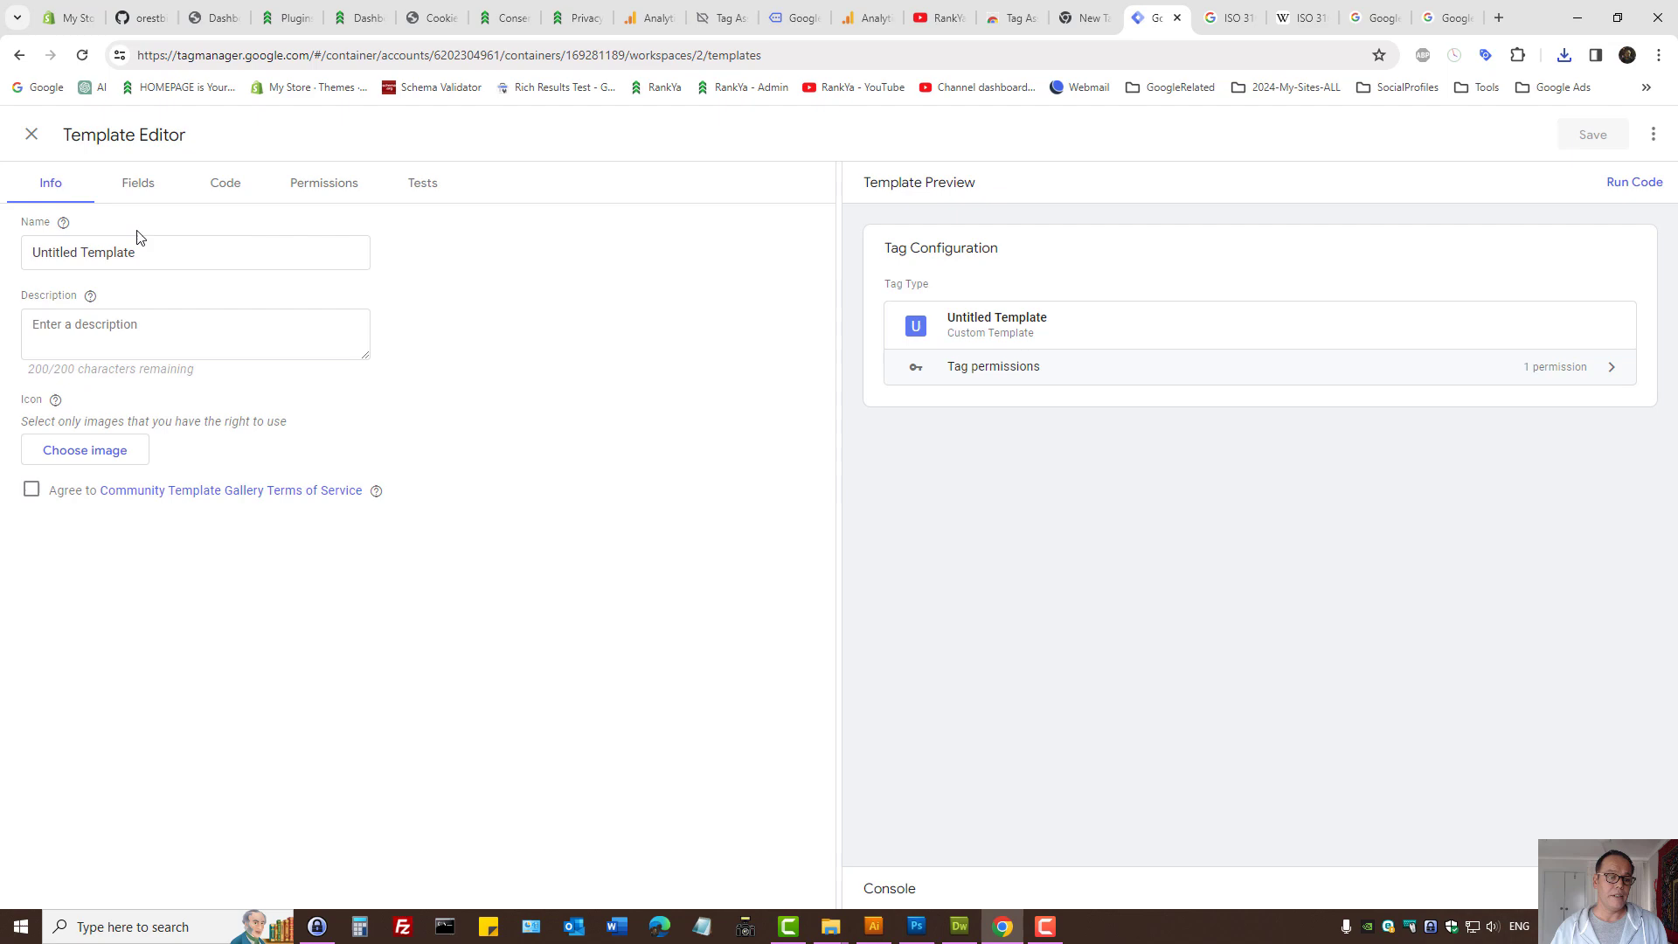
# - Import template.tpl from the desktop into a new tag template
pyautogui.click(35, 143)
pyautogui.click(1391, 250)
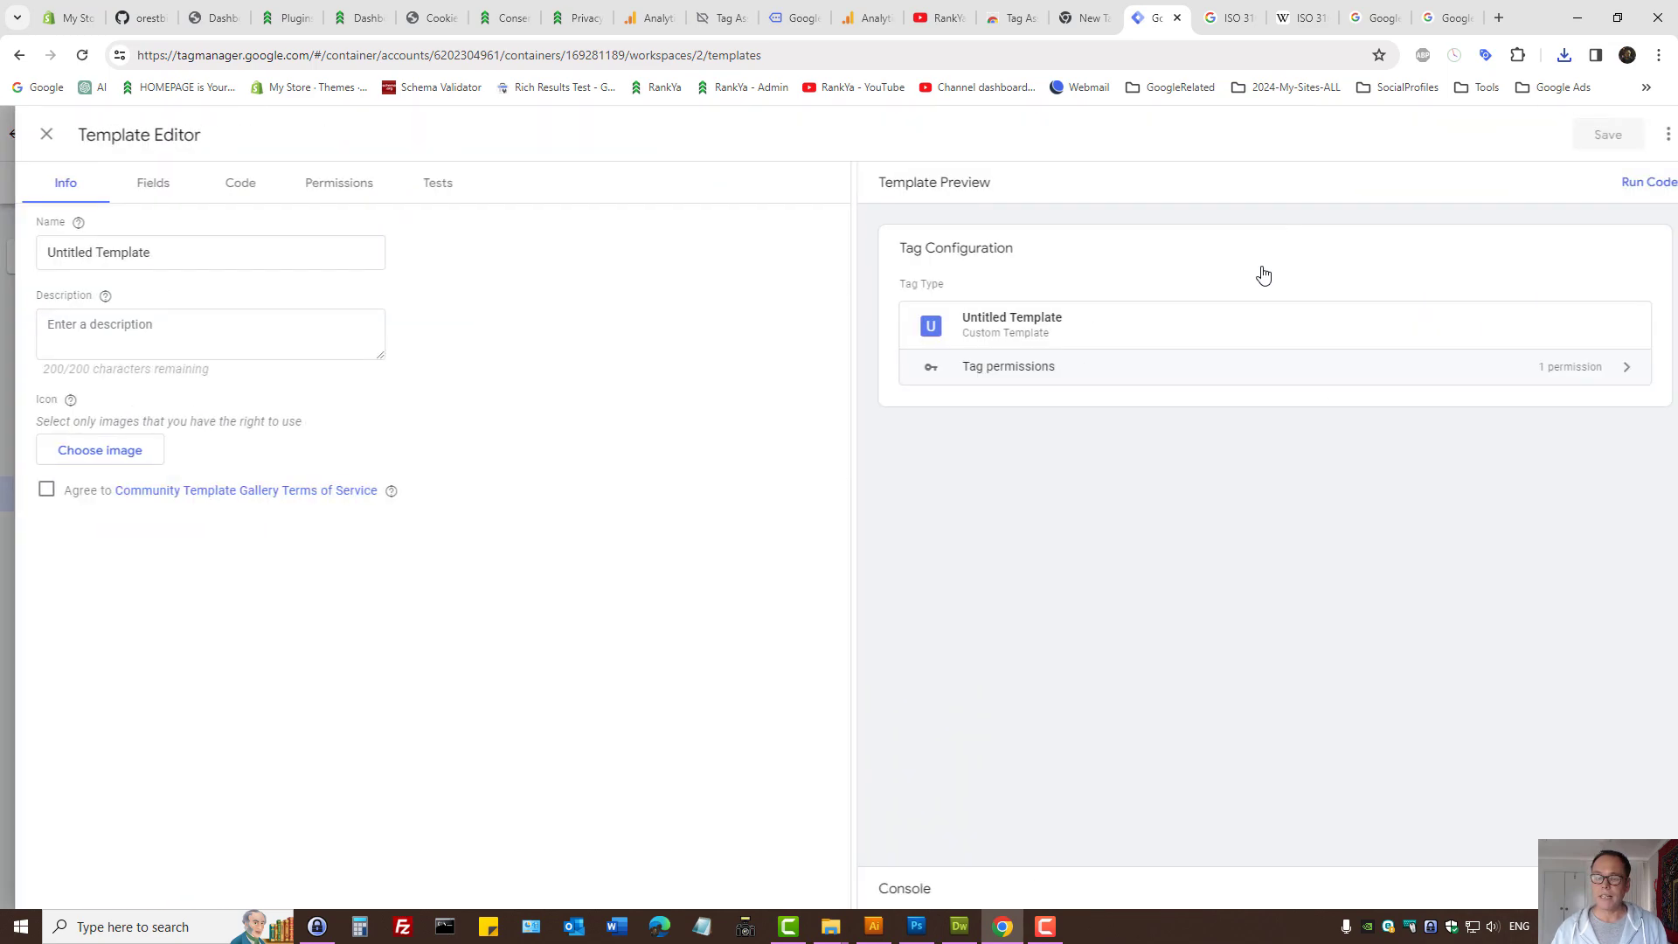
pyautogui.click(1652, 134)
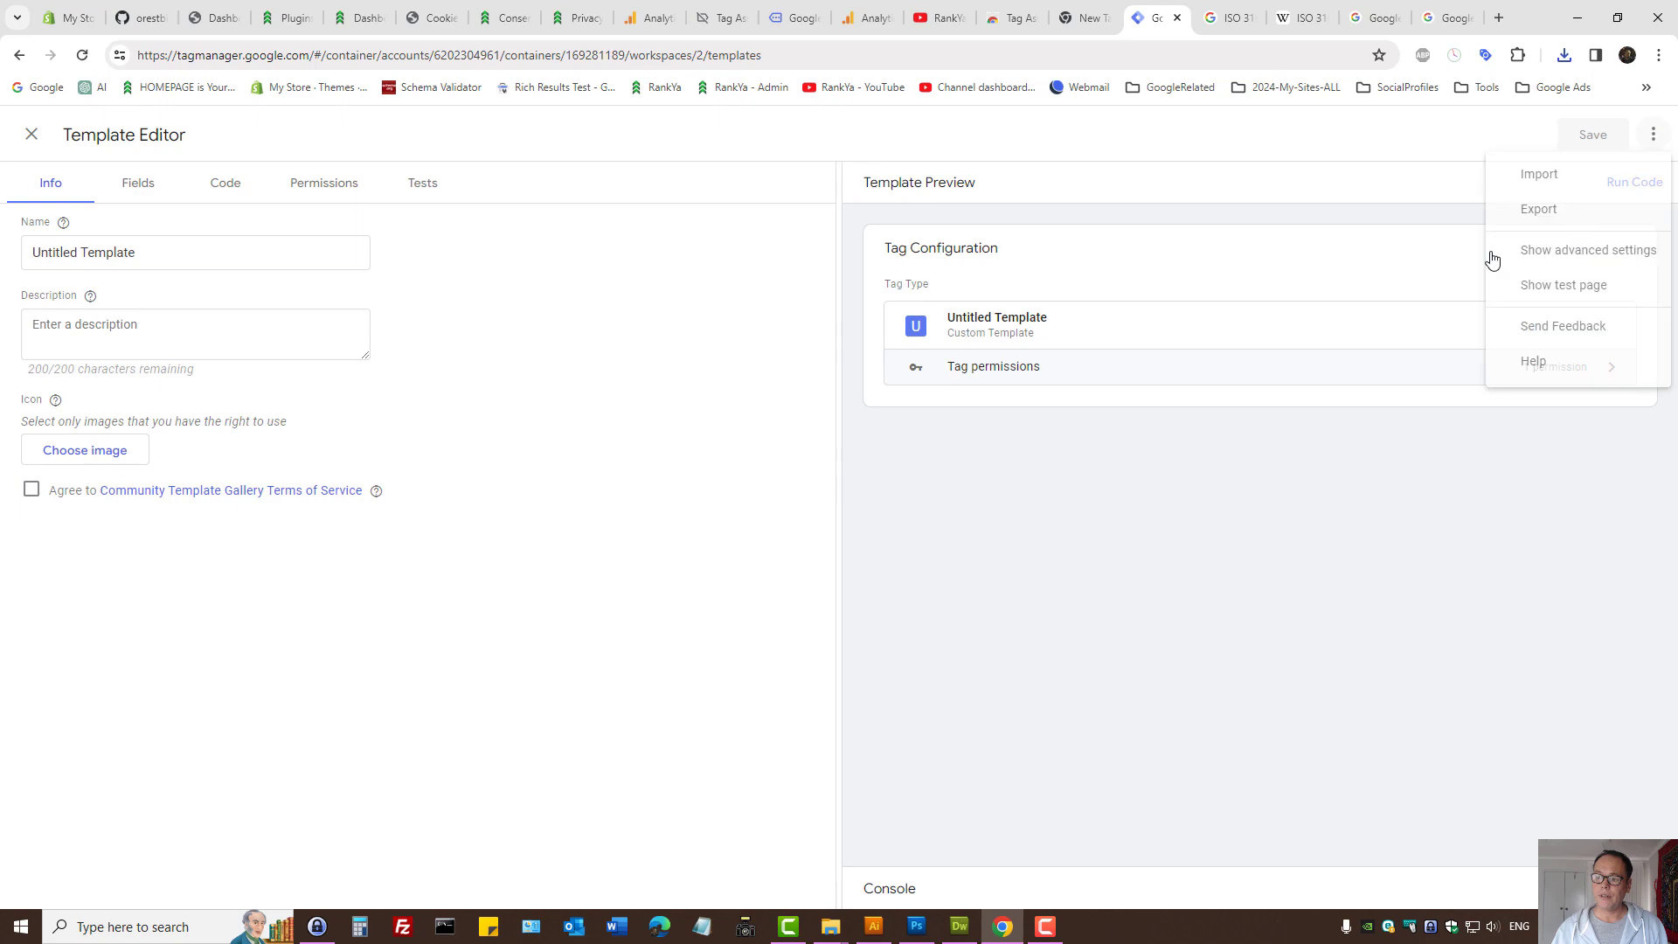
pyautogui.click(1554, 176)
pyautogui.click(416, 554)
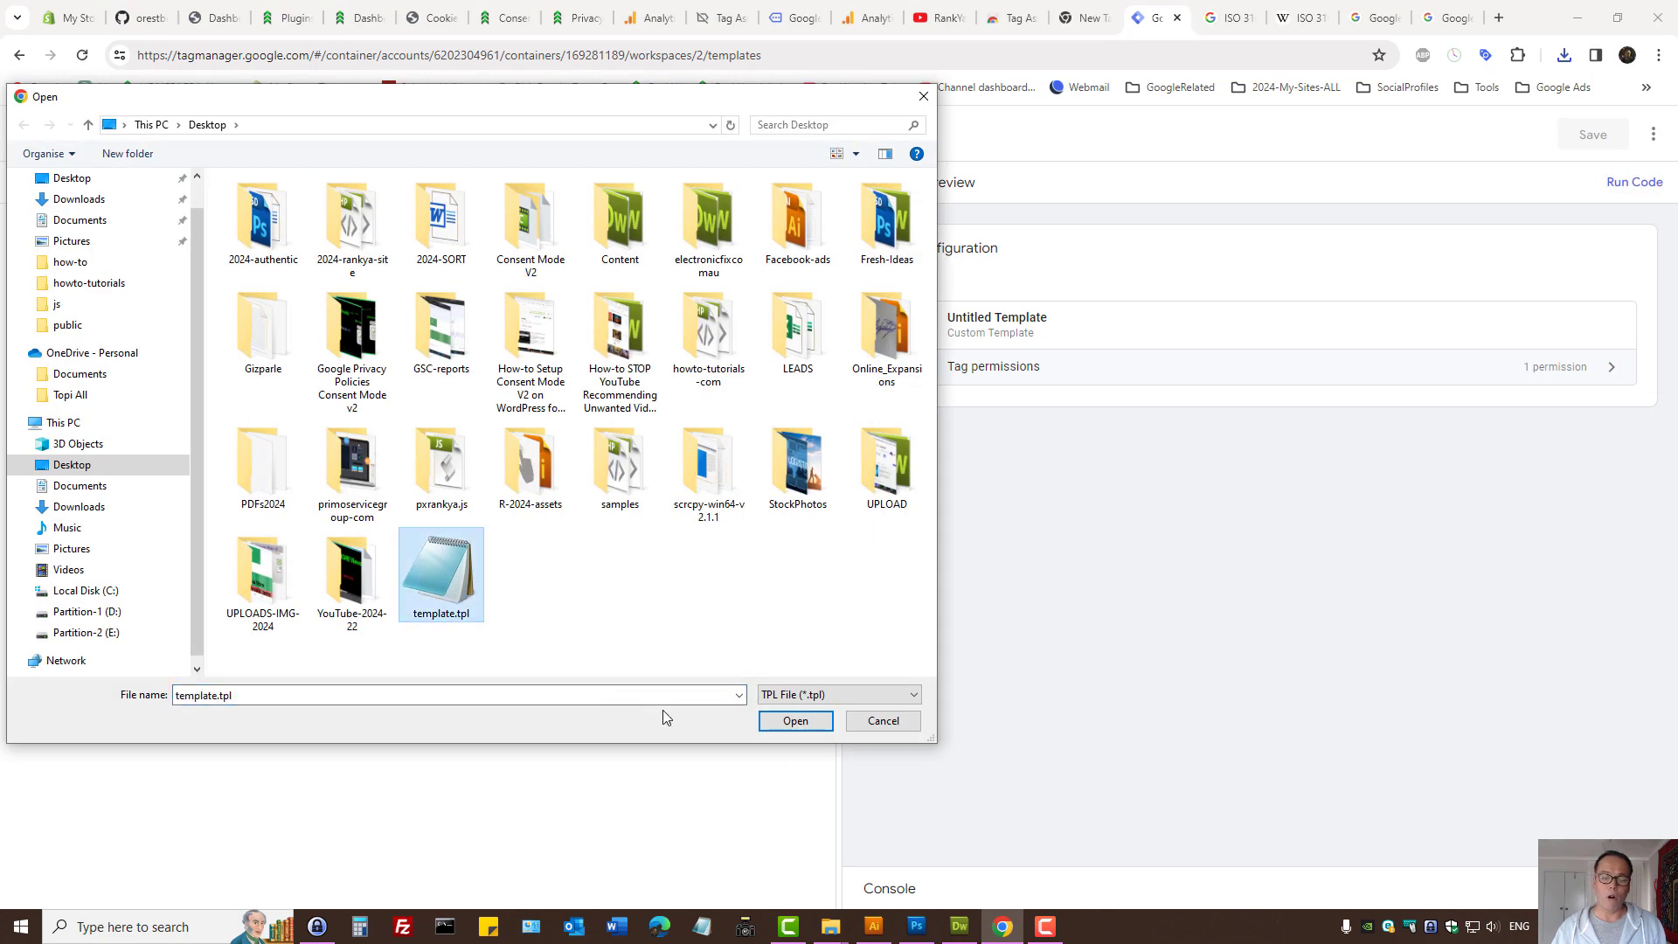
pyautogui.click(795, 721)
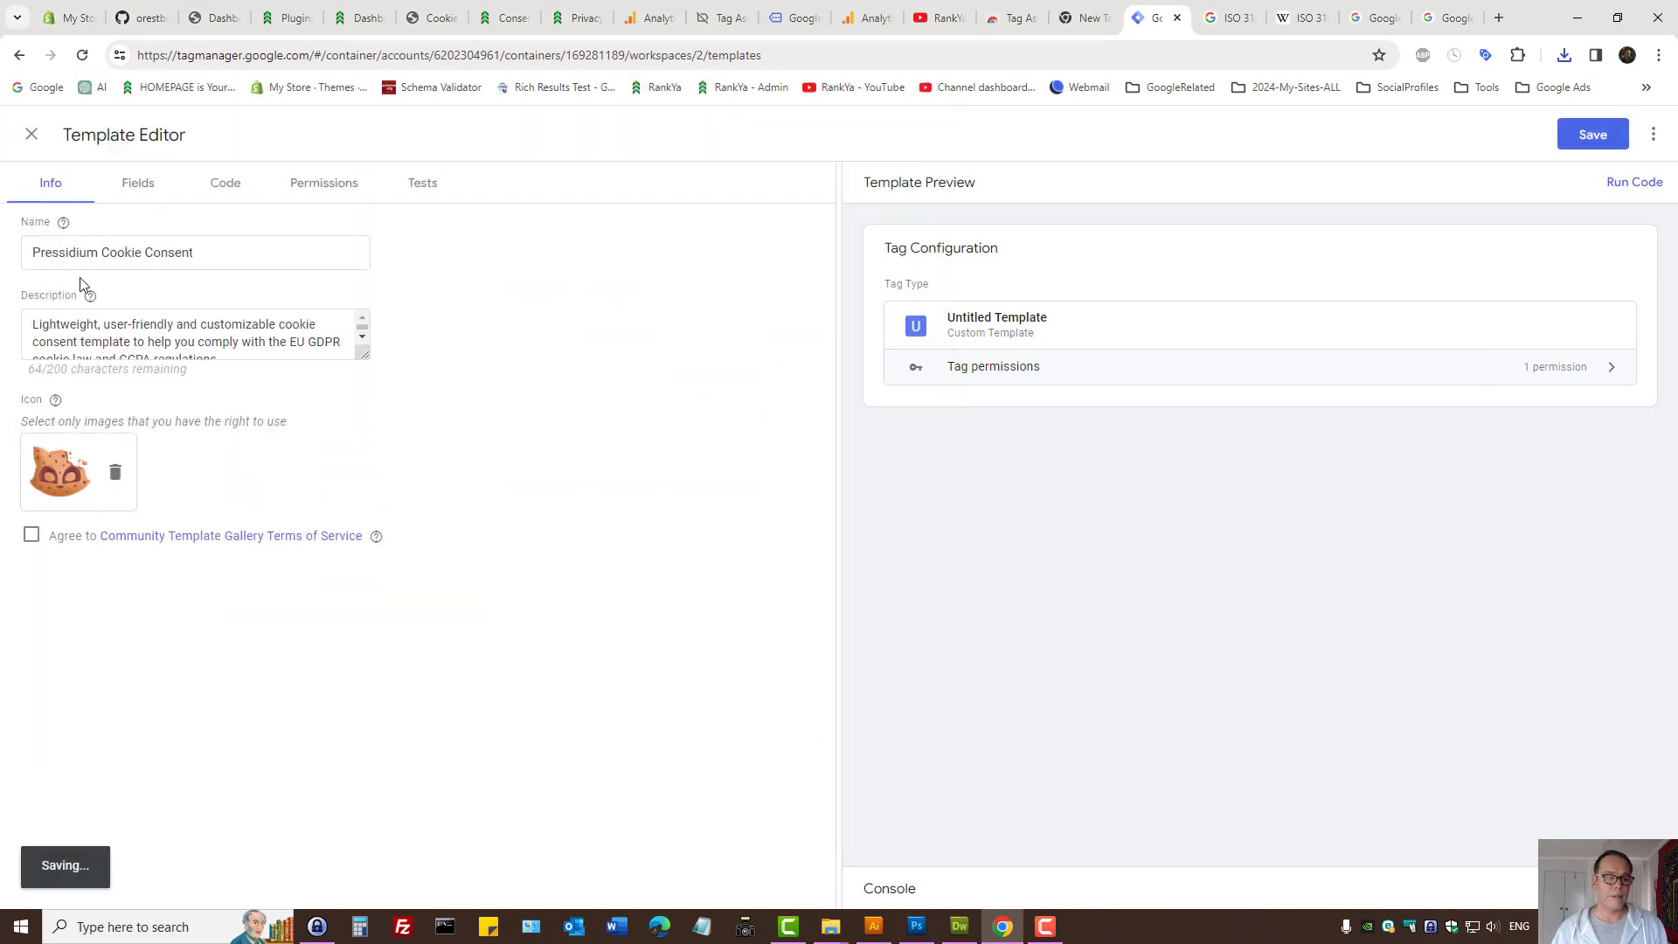
# - Review and agree to the gallery Terms of Service, then save the Pressidium Cookie Consent template
pyautogui.keyDown('ctrl'); pyautogui.click(198, 537); pyautogui.keyUp('ctrl')
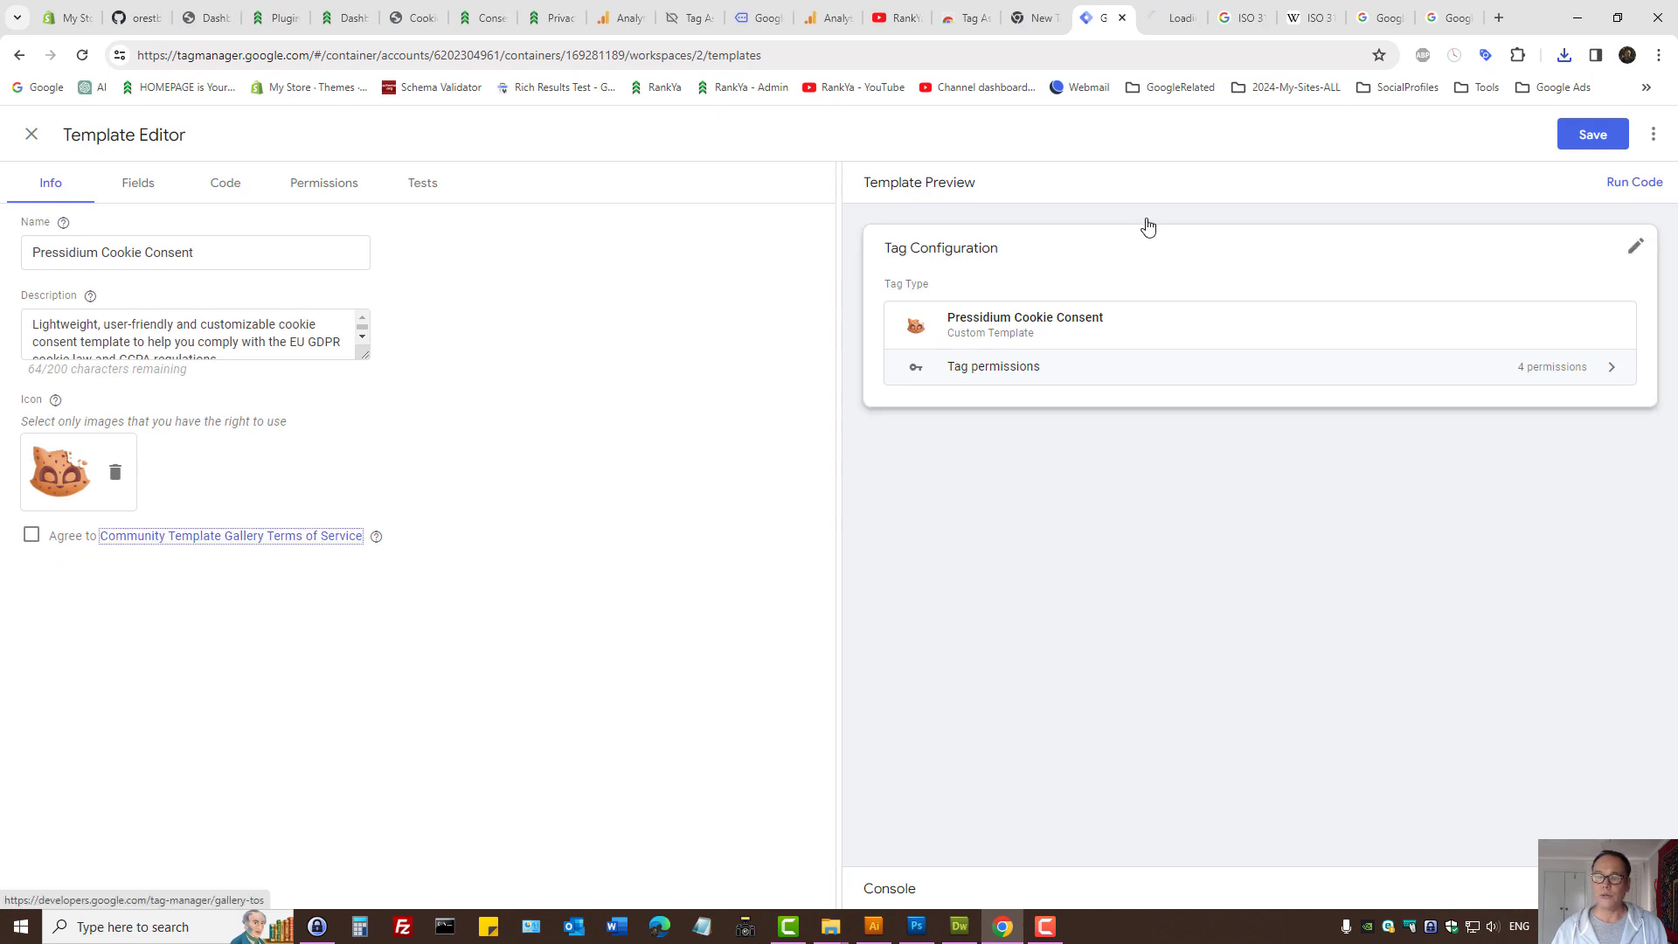
pyautogui.click(1175, 20)
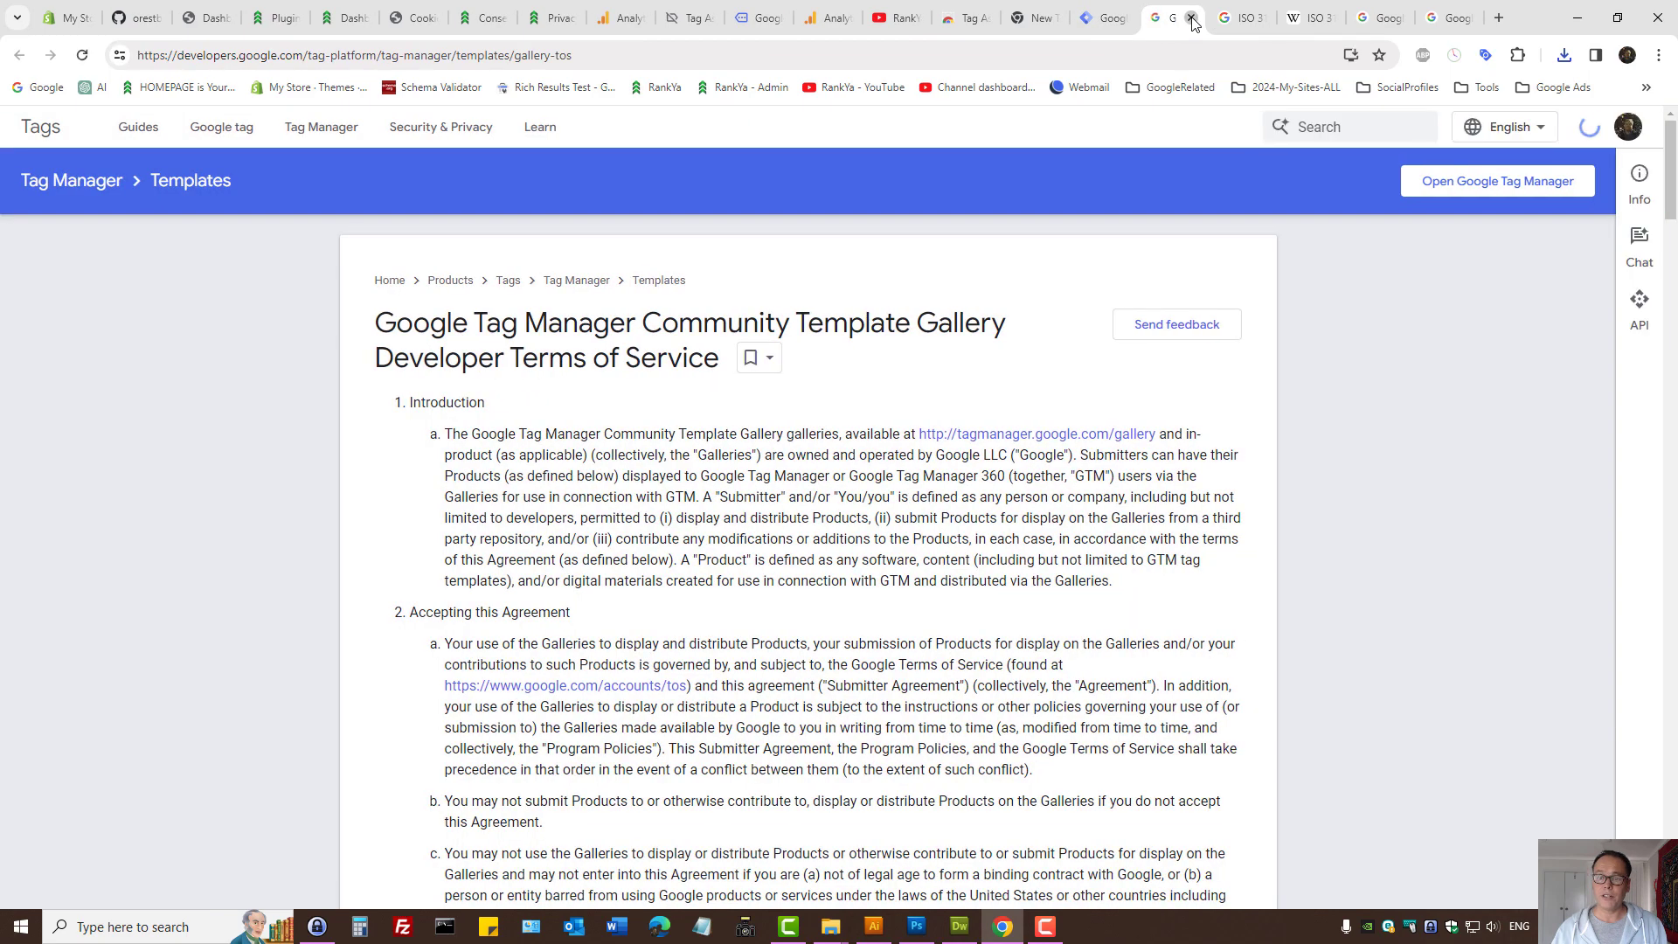
pyautogui.click(1192, 19)
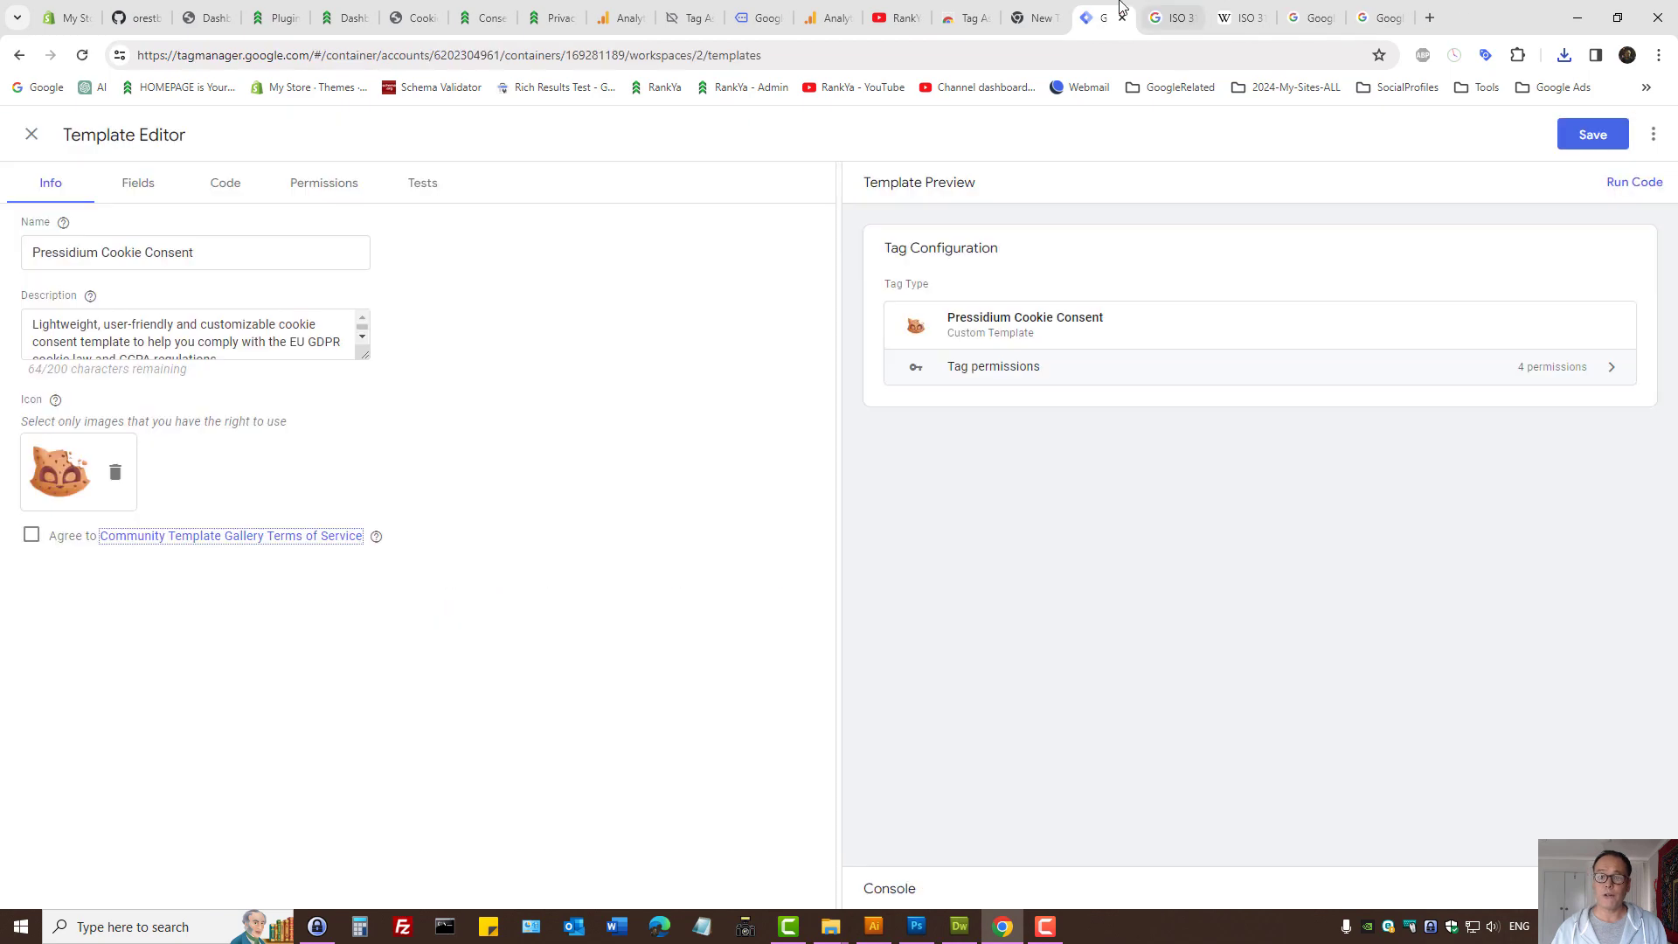
pyautogui.click(31, 536)
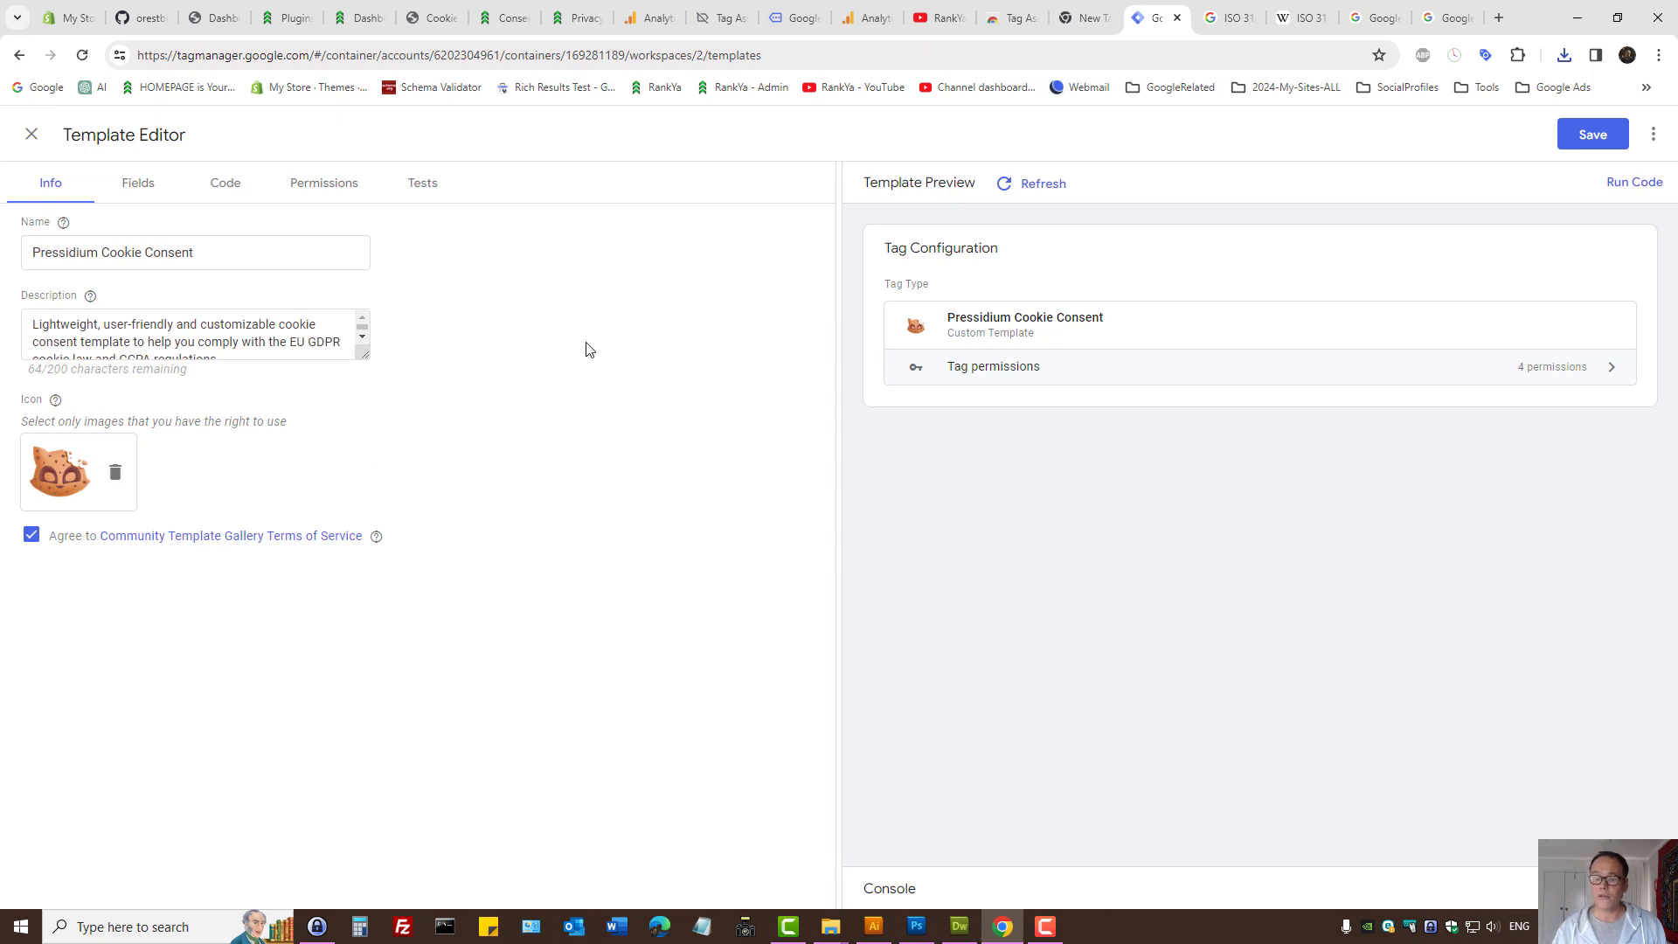
pyautogui.click(1594, 138)
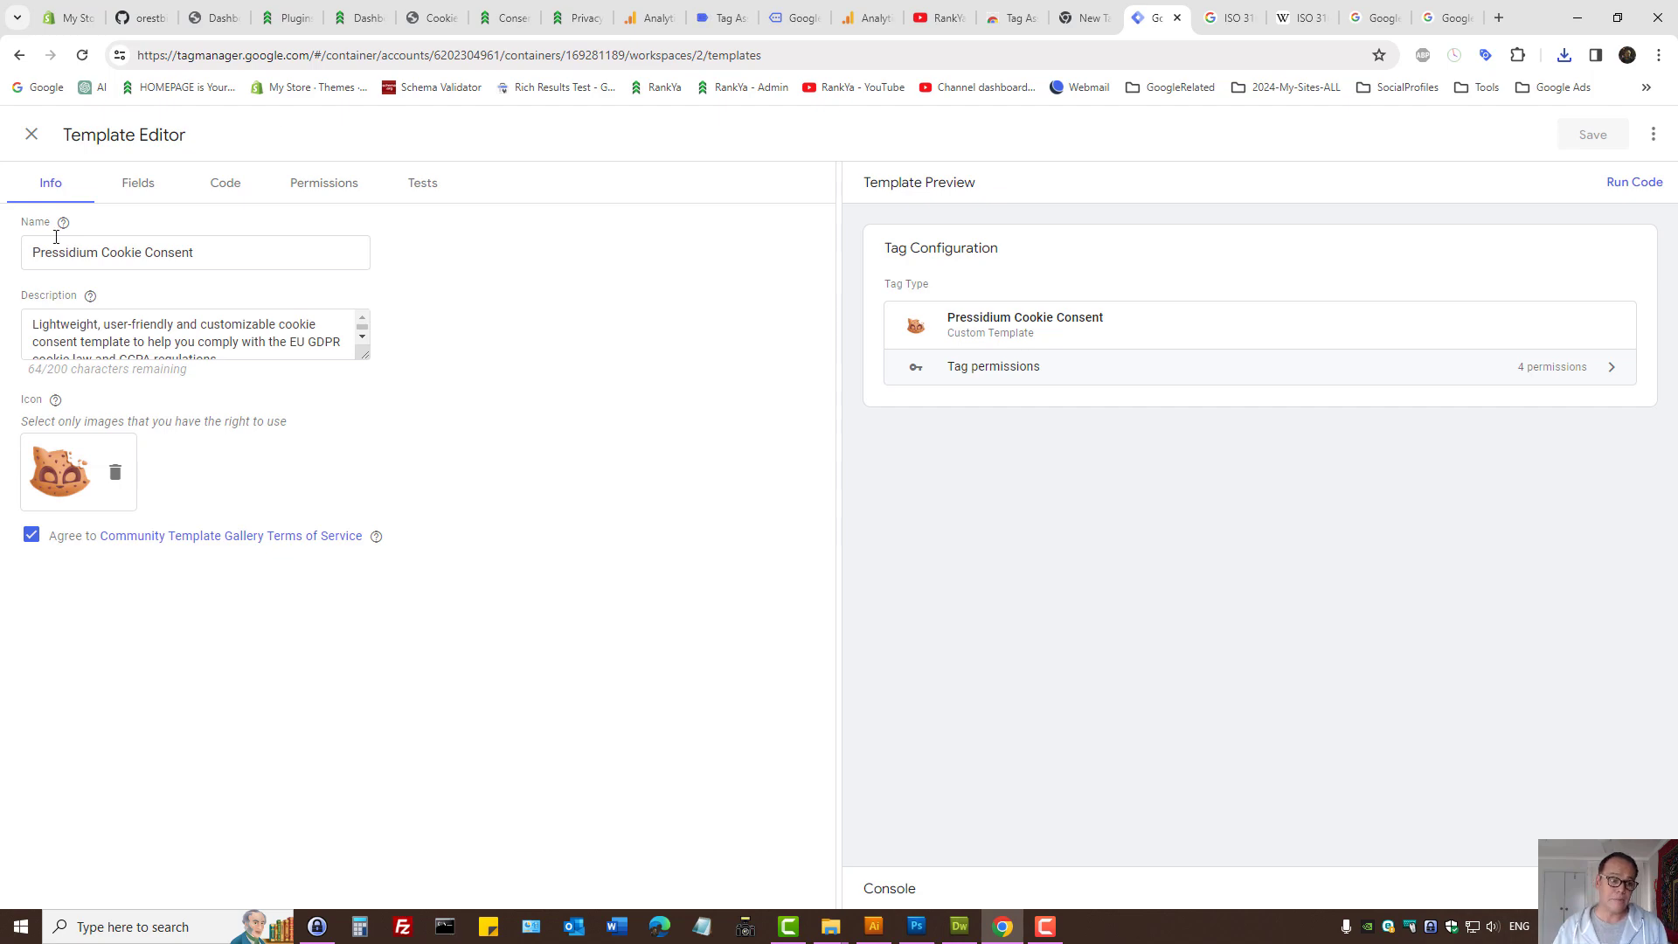
# - On the Tags page, start a new tag with the Pressidium Cookie Consent type
pyautogui.click(32, 135)
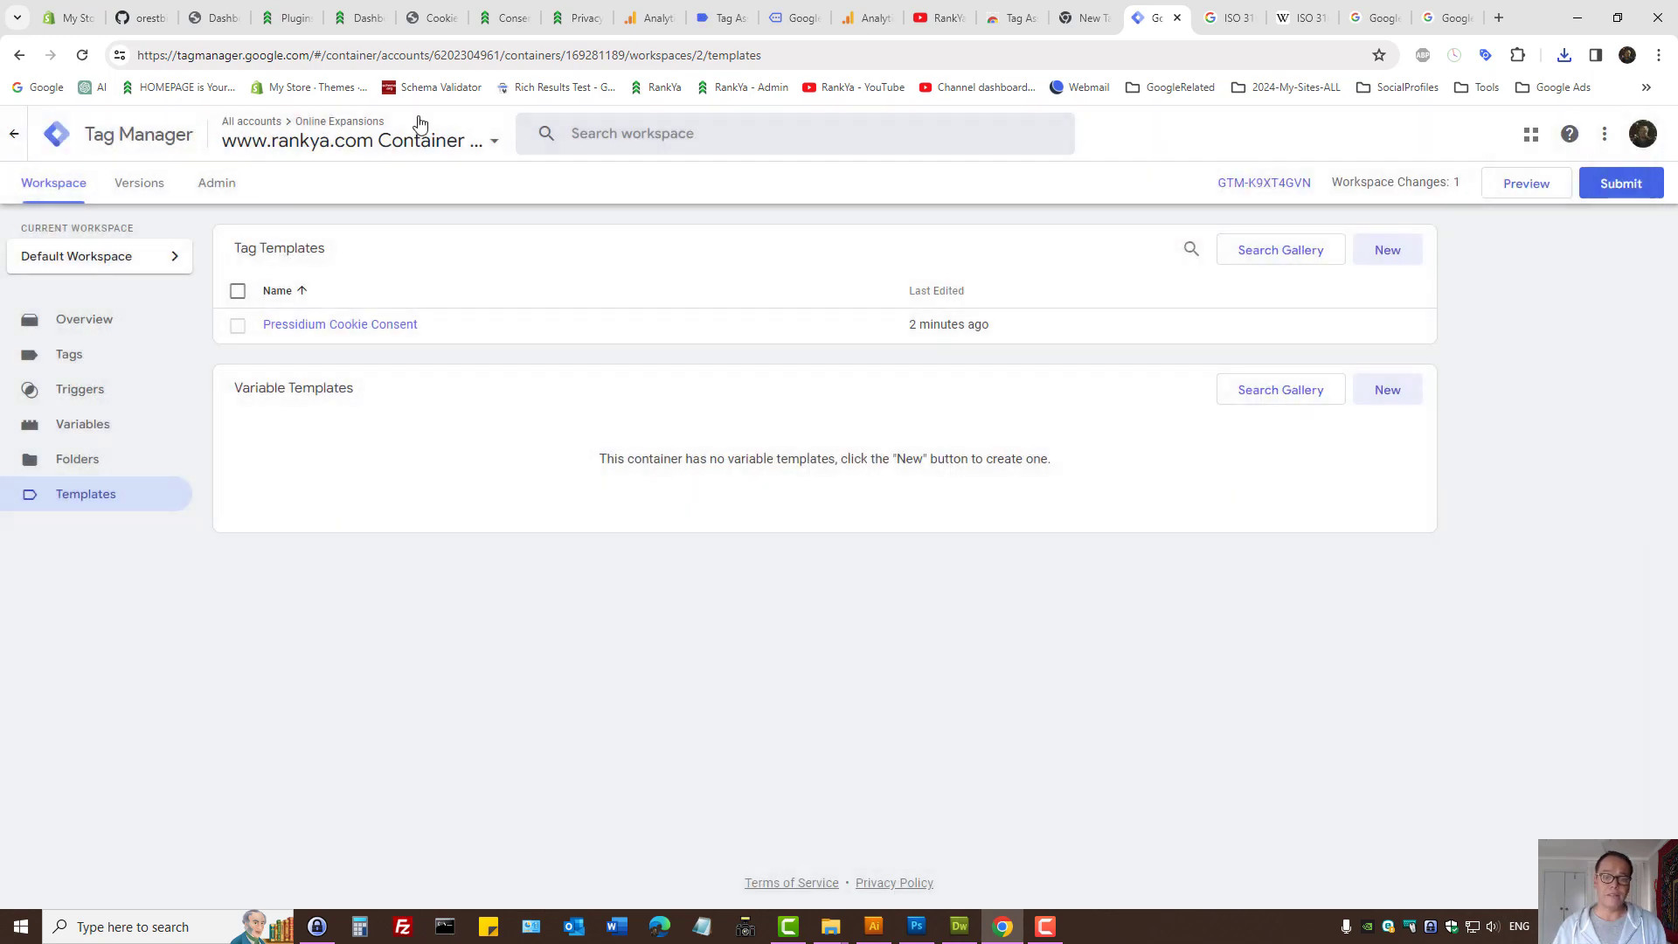
pyautogui.click(93, 365)
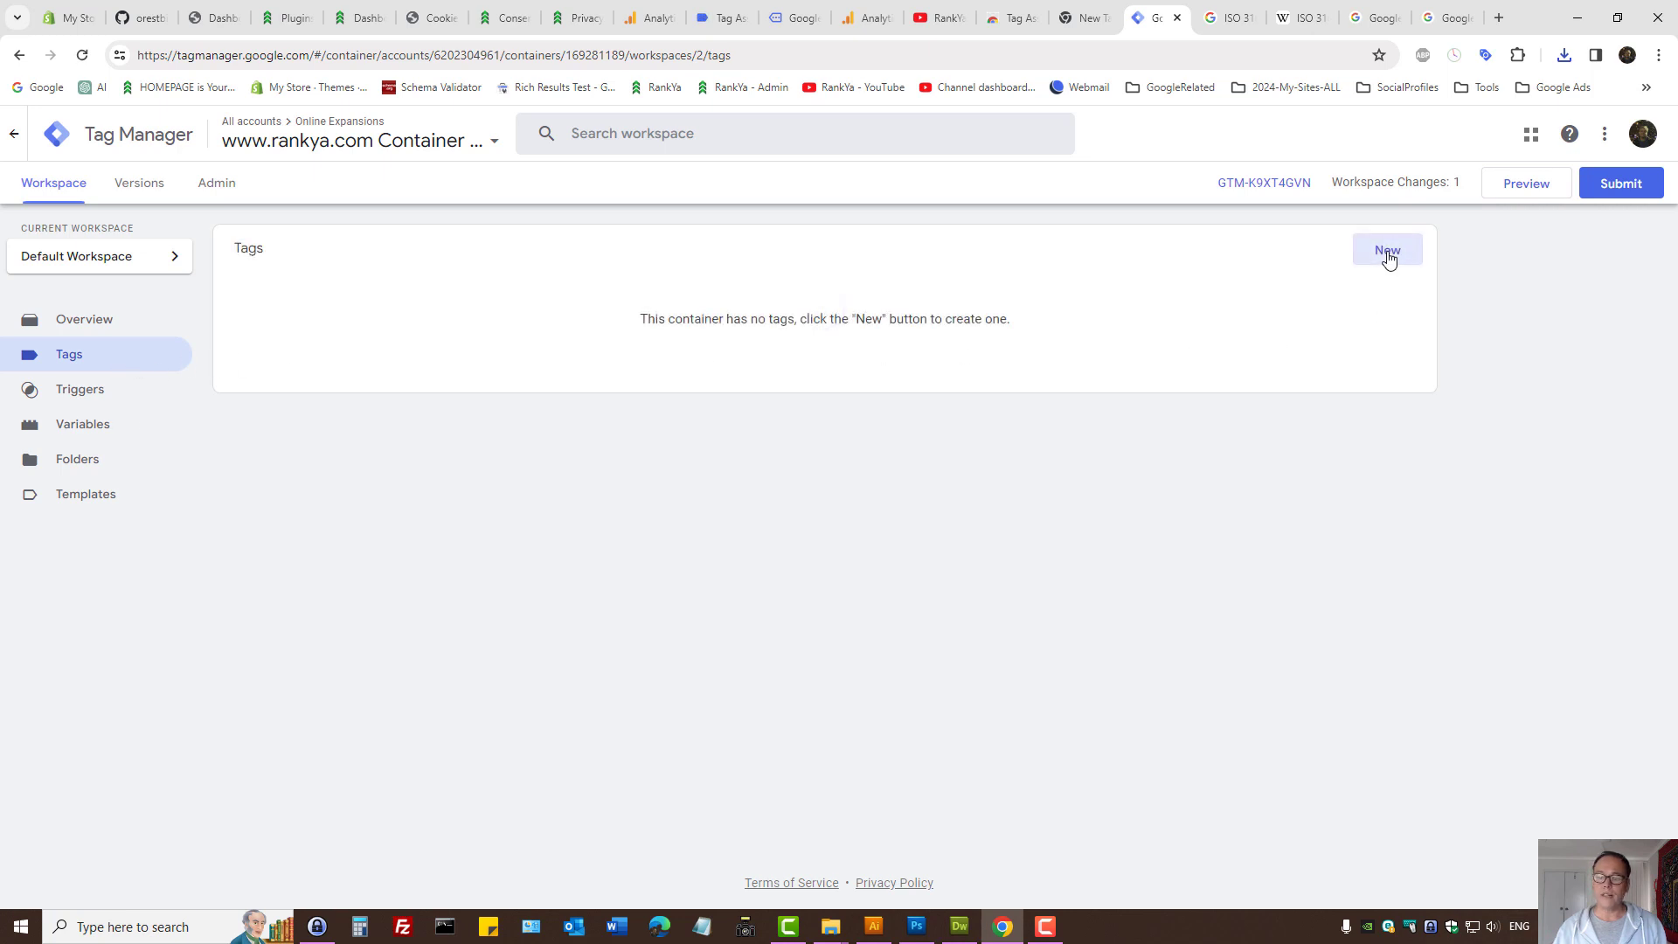
pyautogui.click(1387, 252)
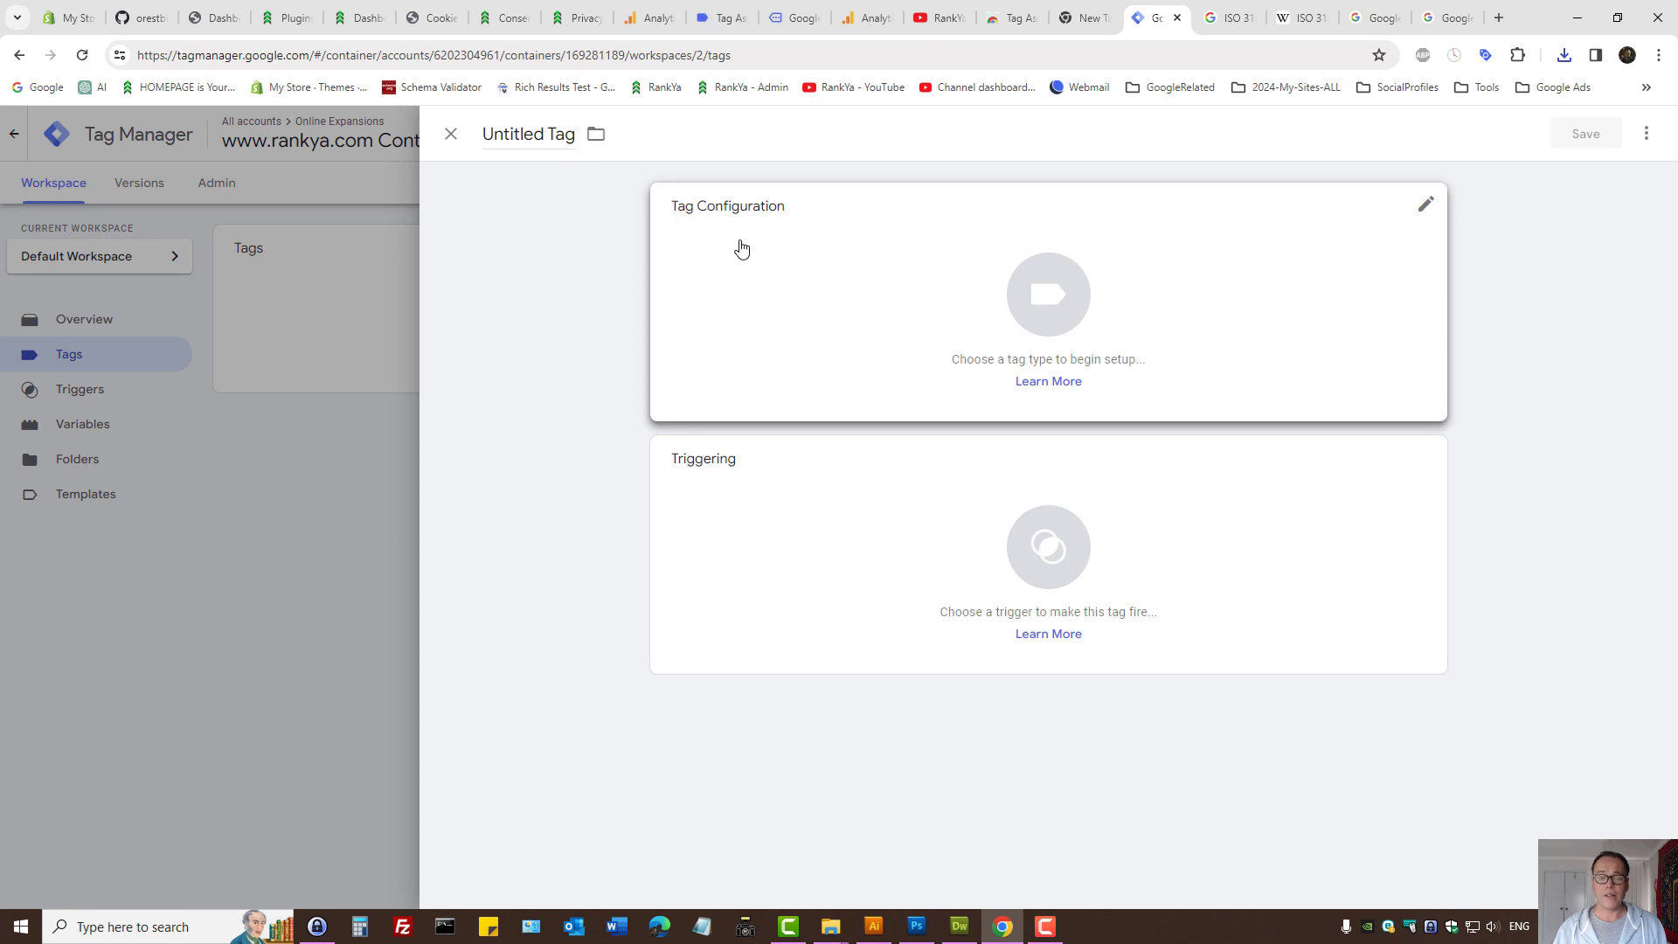
pyautogui.click(1424, 218)
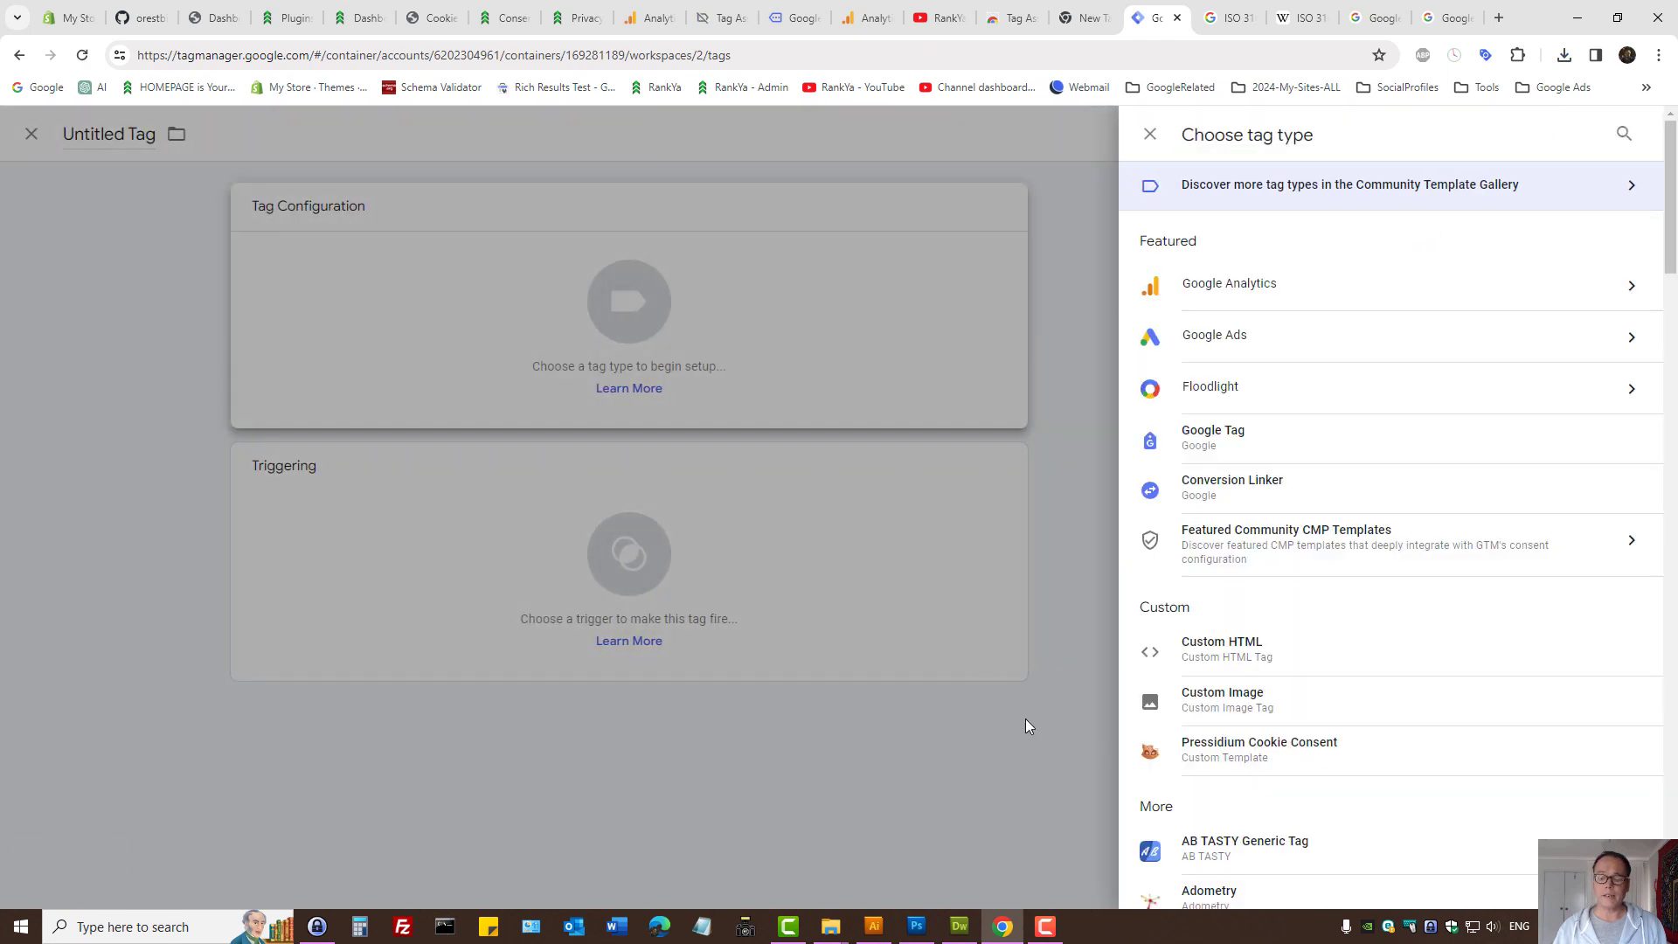
pyautogui.click(1254, 755)
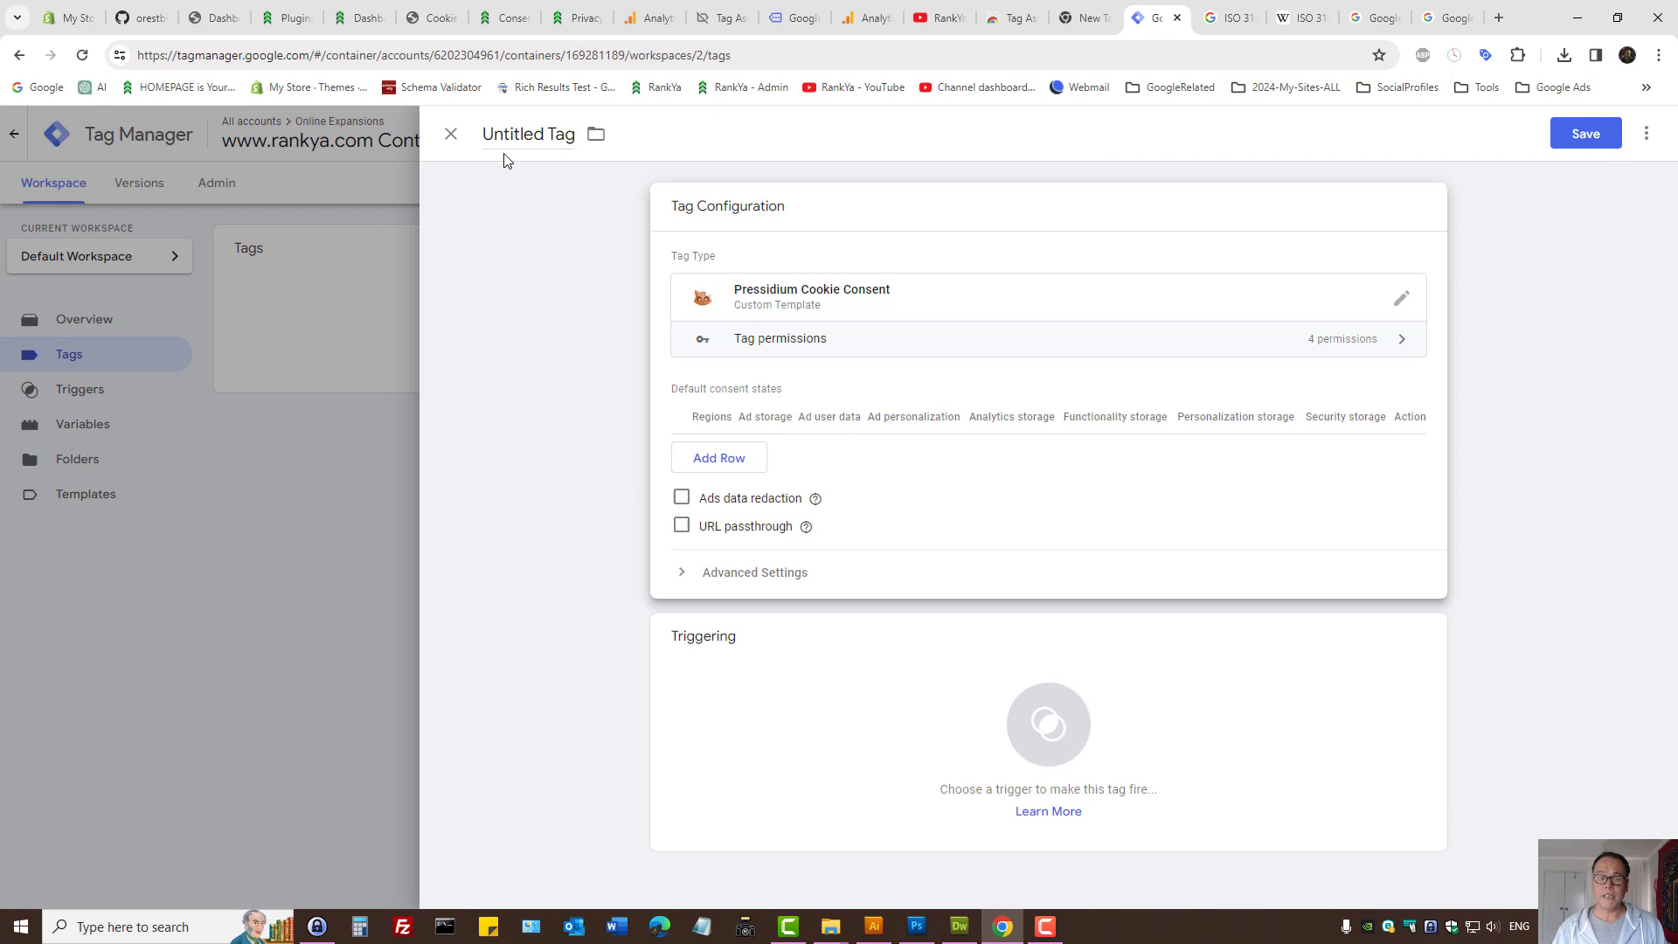
# - Discard that unsaved tag and start another new tag
pyautogui.click(451, 135)
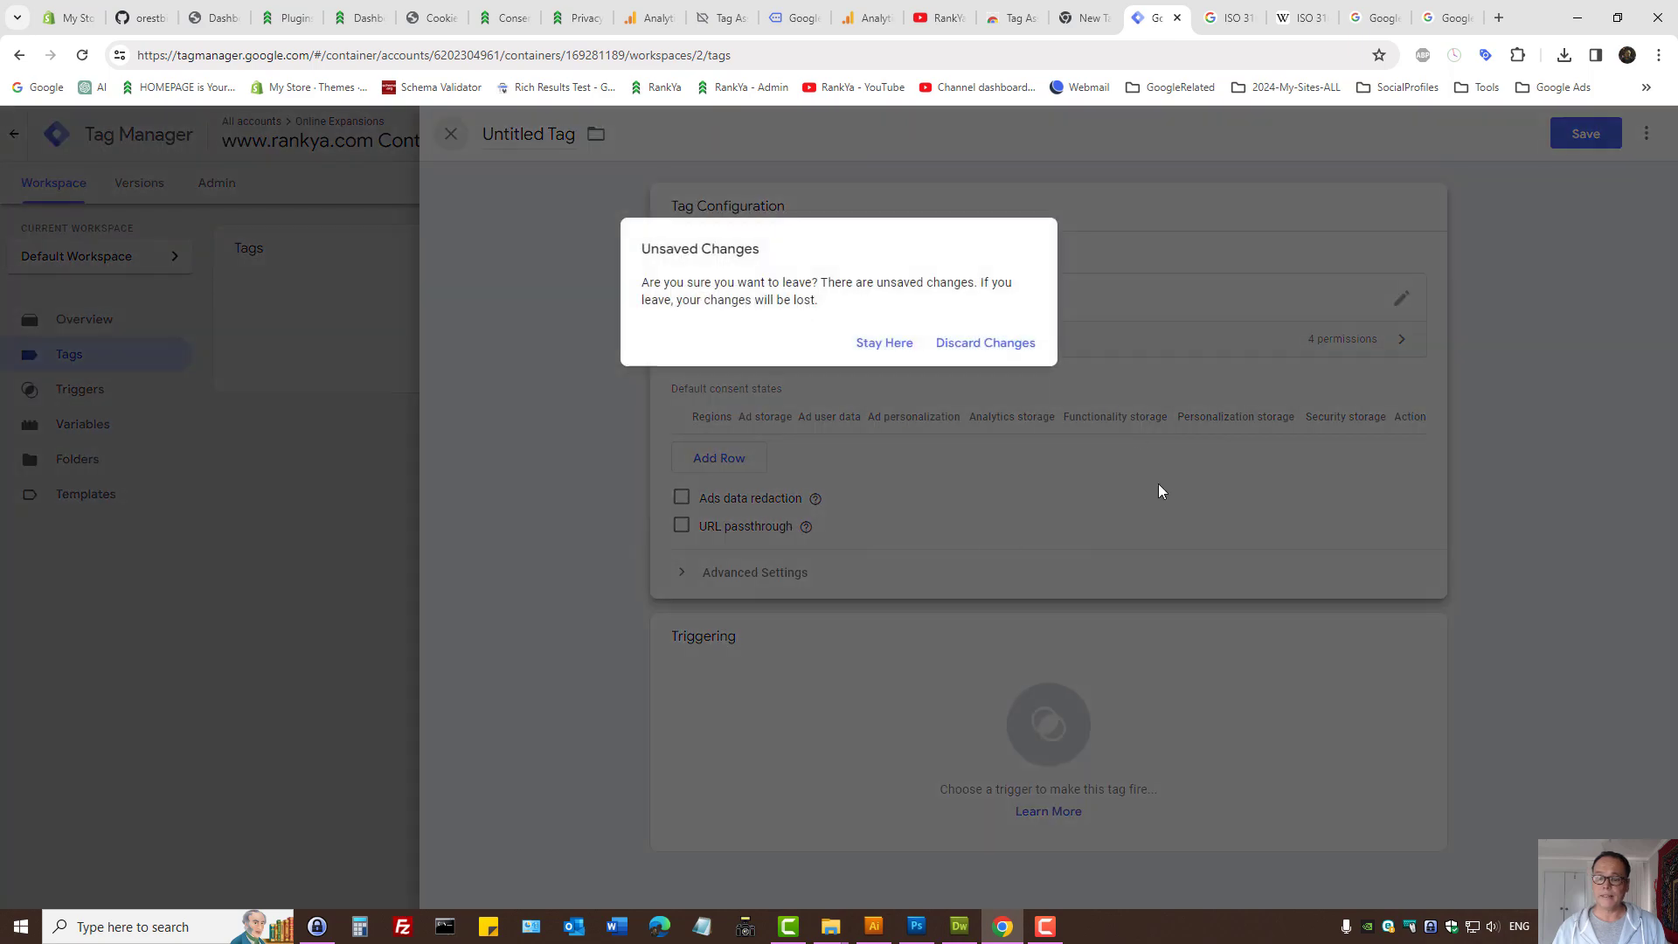
pyautogui.click(954, 344)
pyautogui.click(1379, 268)
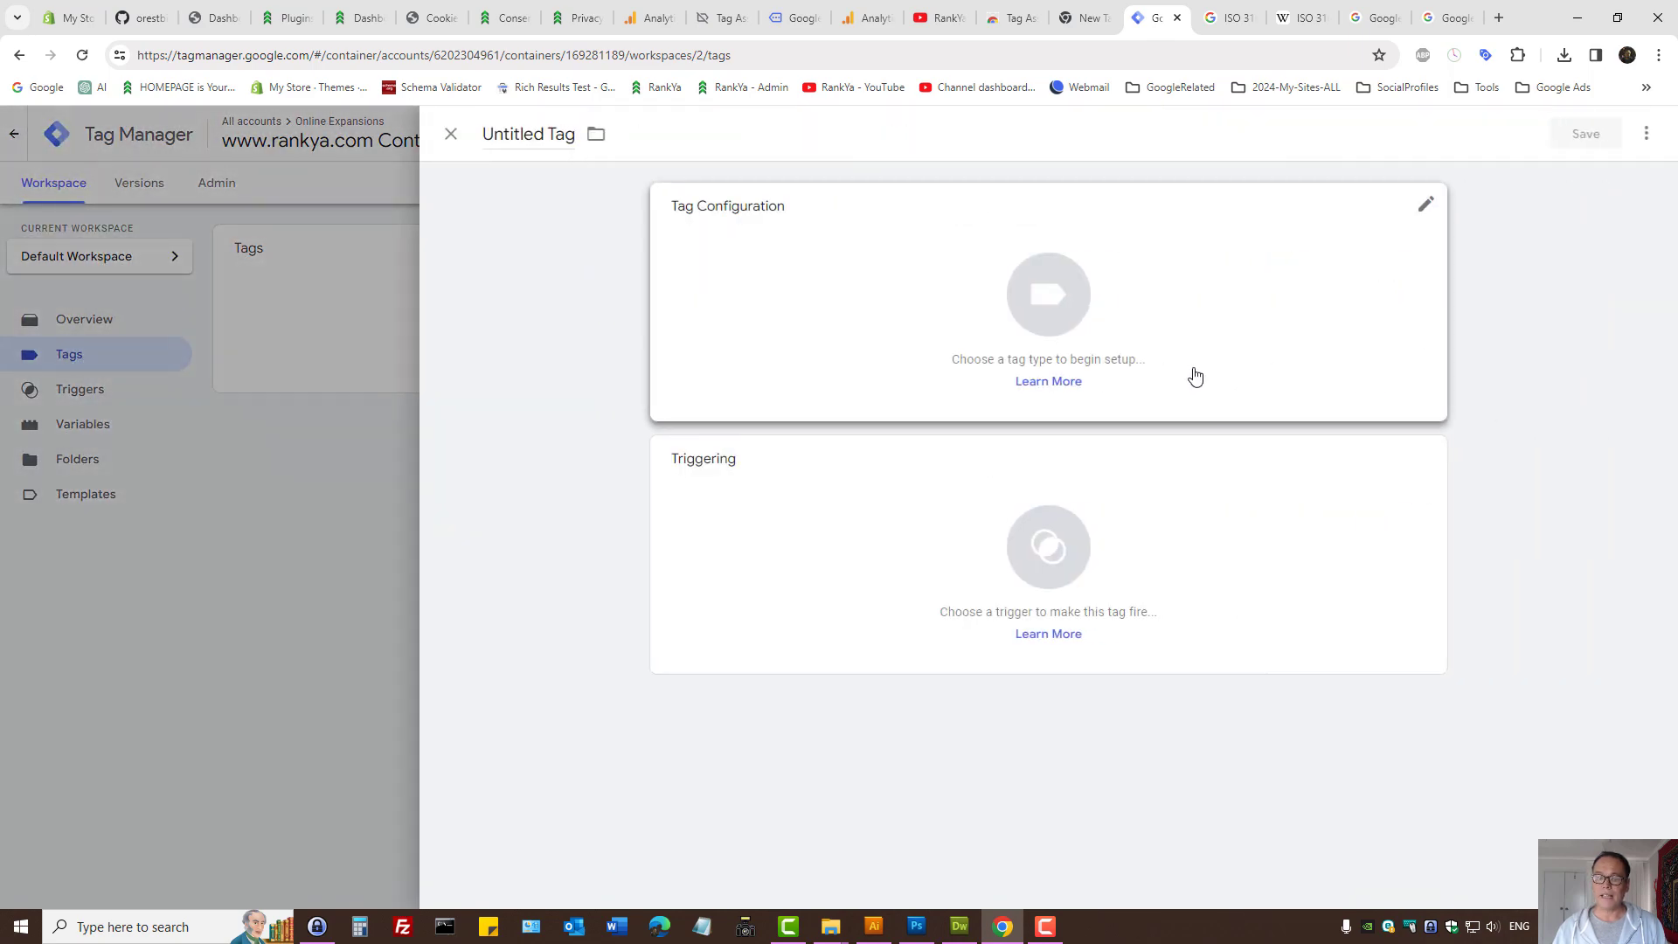
# - Set the tag type to Pressidium Cookie Consent with Ads data redaction and URL passthrough enabled
pyautogui.click(1415, 214)
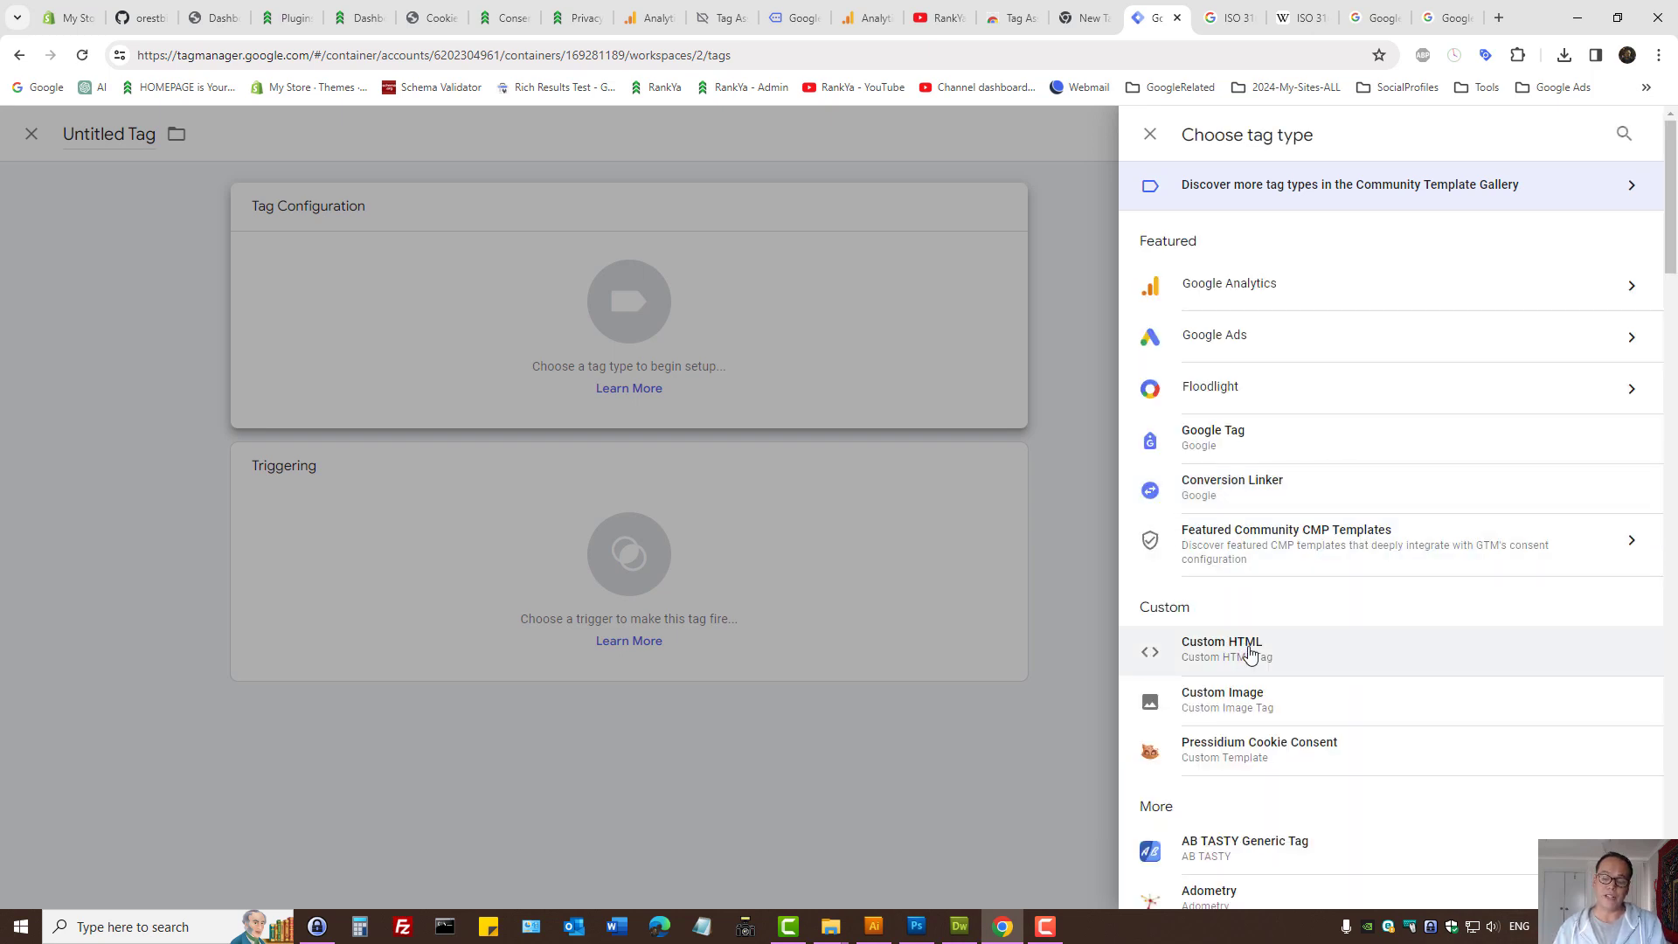
pyautogui.scroll(-3, 1249, 654)
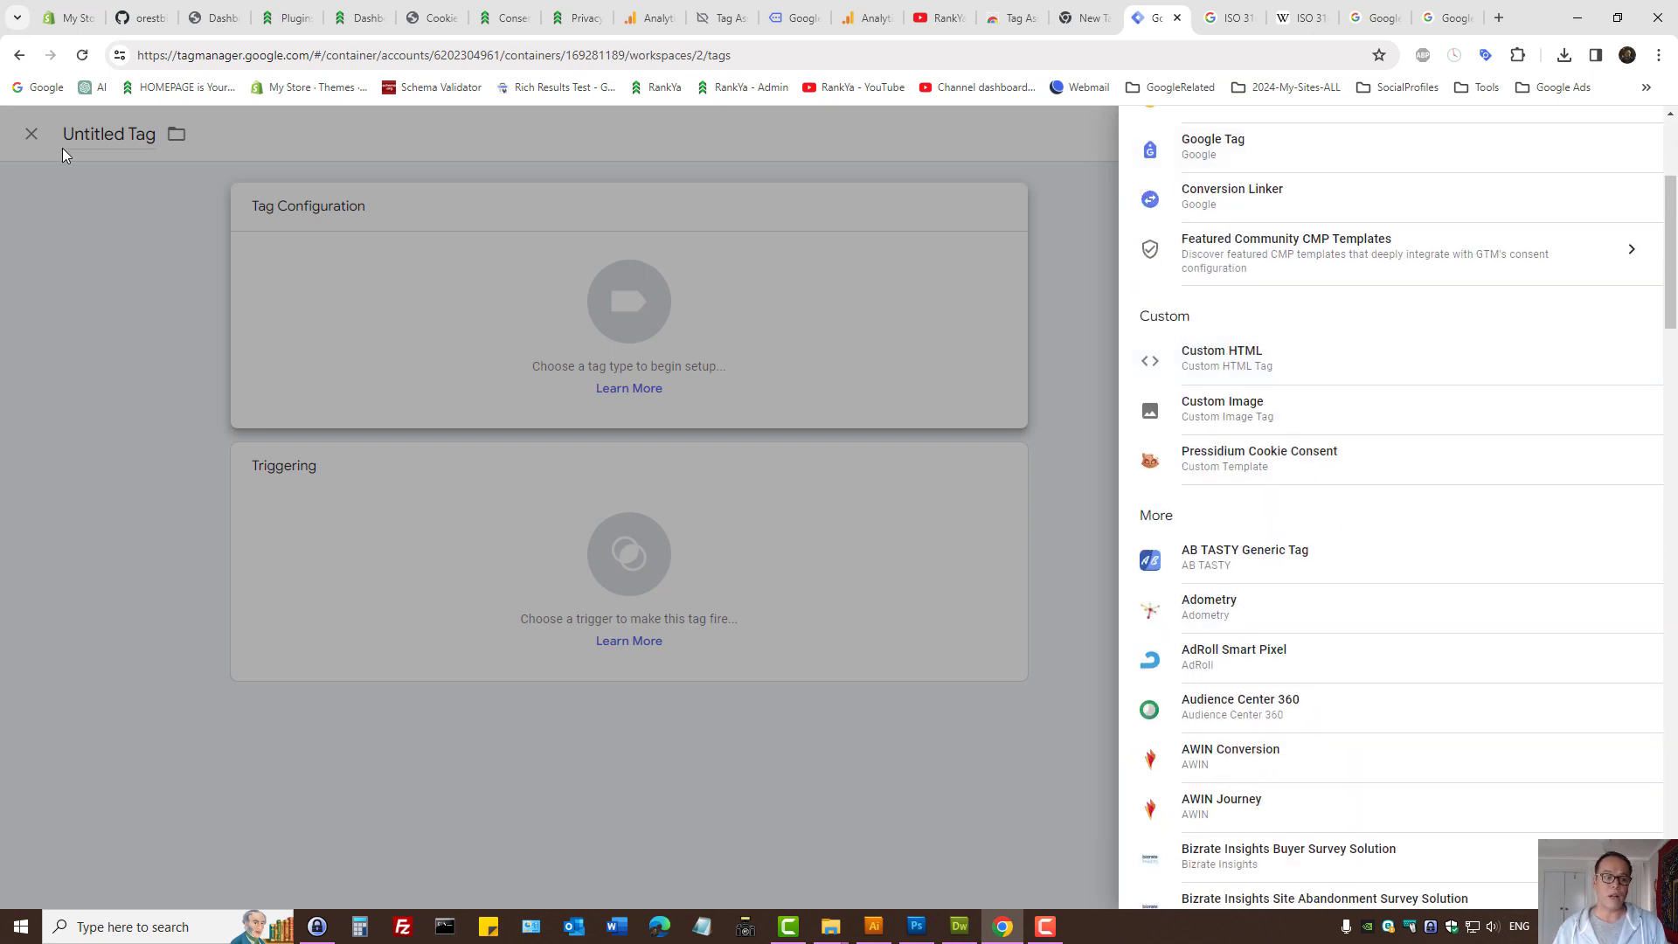
pyautogui.click(125, 254)
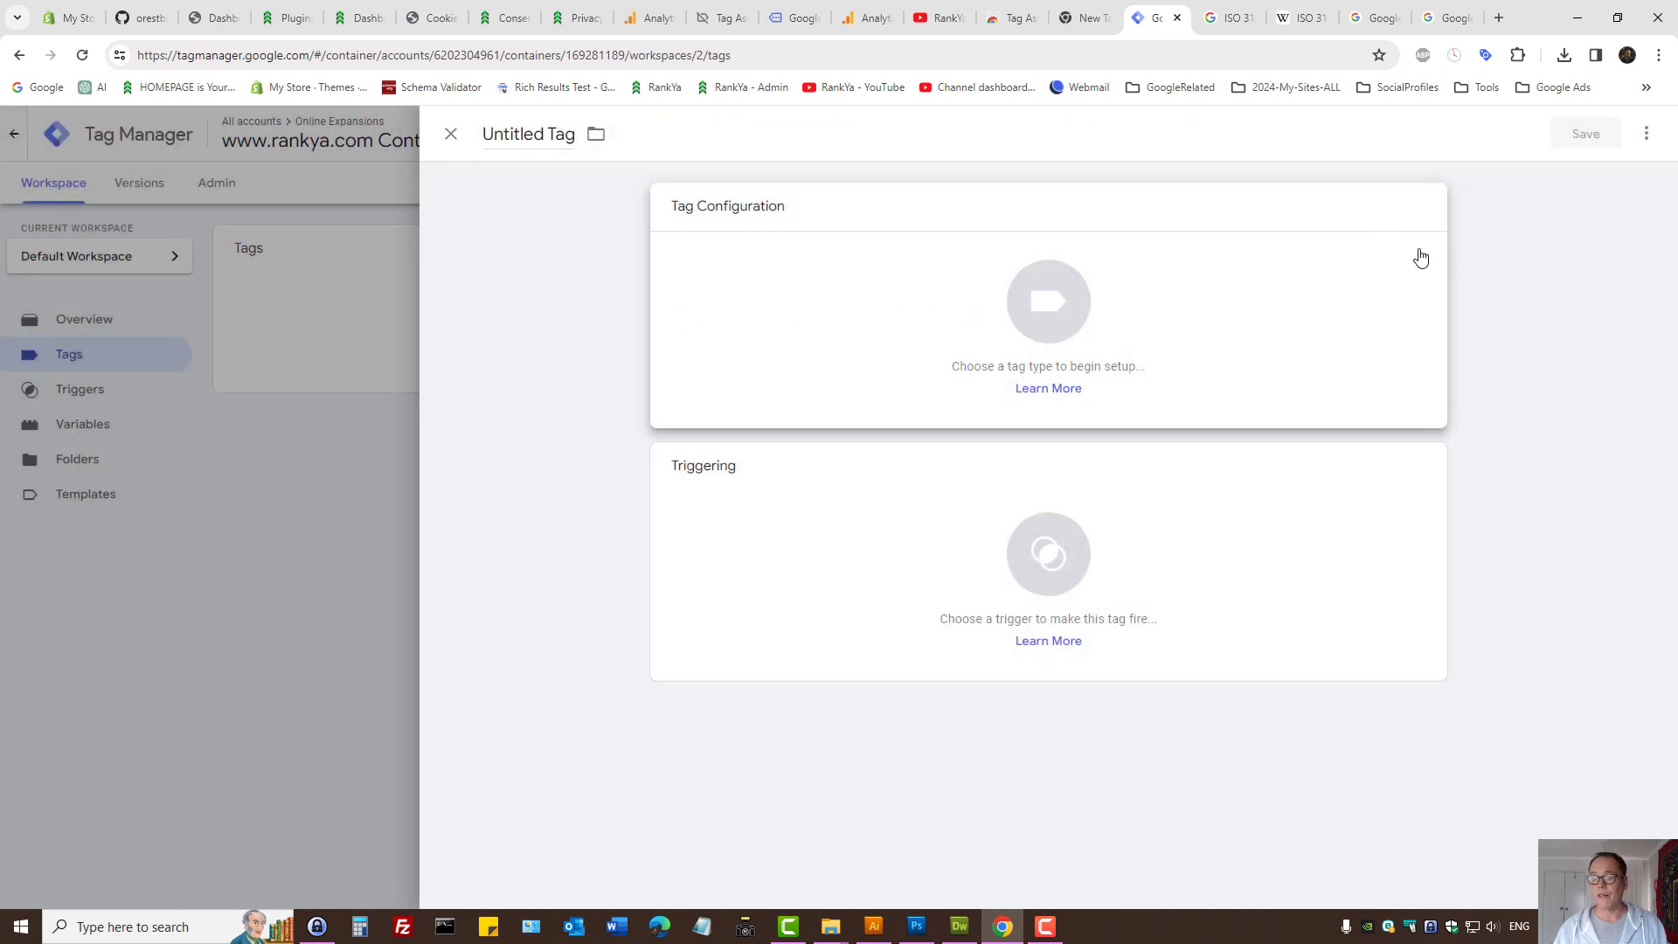
pyautogui.click(1398, 288)
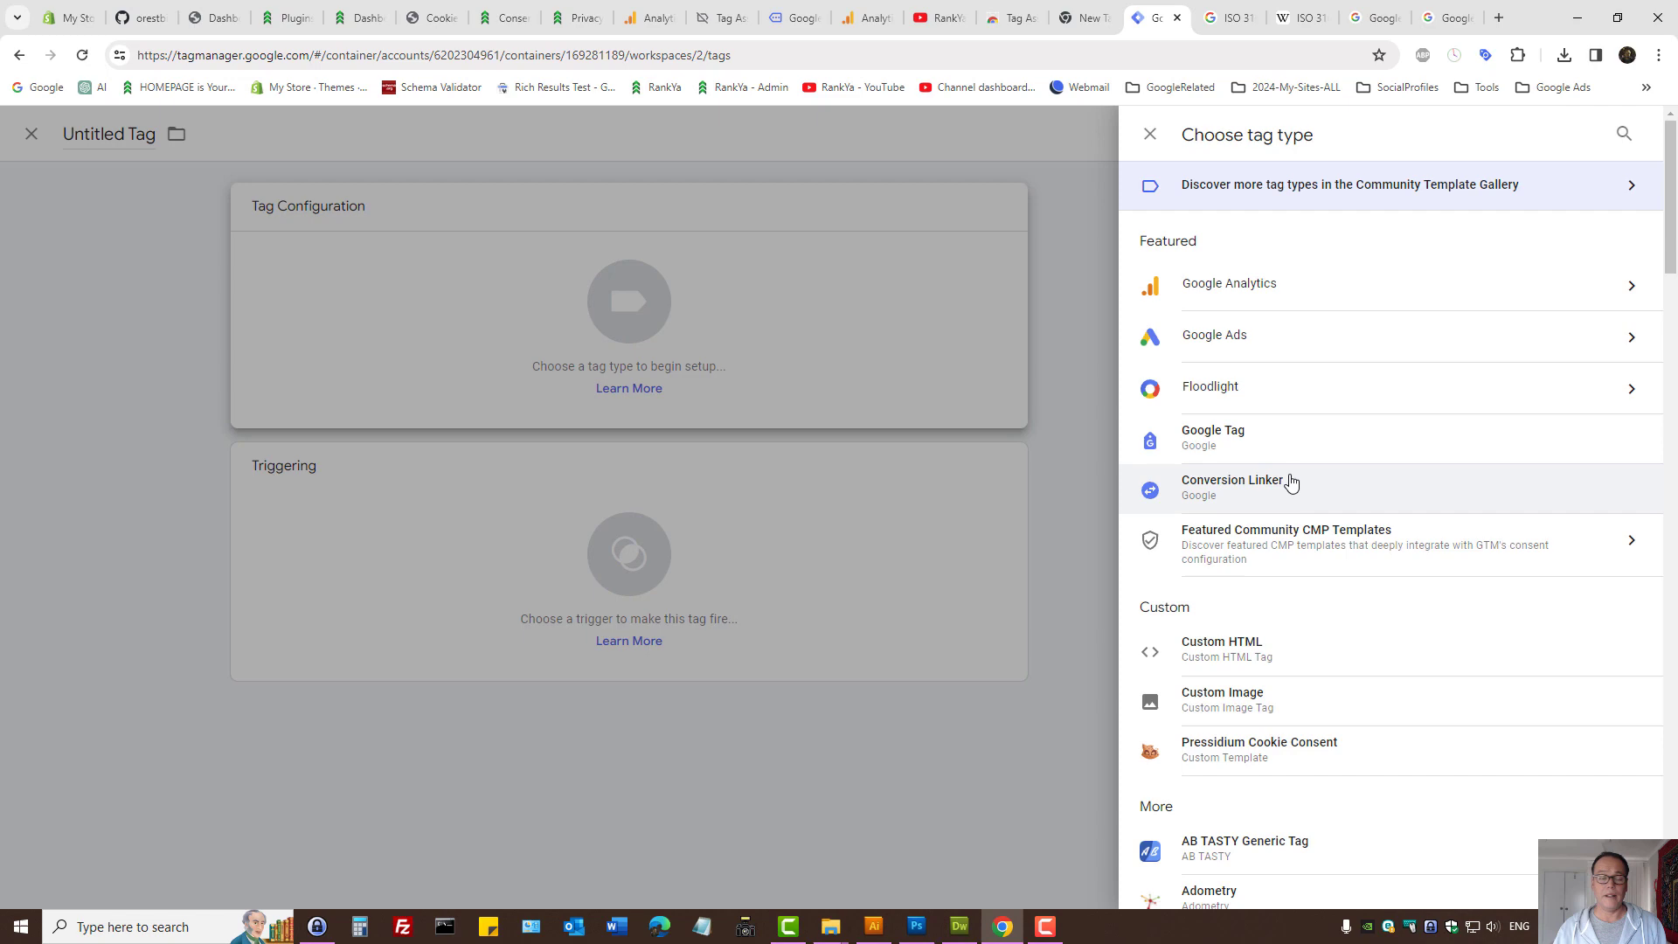
pyautogui.scroll(-3, 1289, 602)
pyautogui.scroll(-3, 1283, 606)
pyautogui.scroll(3, 1281, 606)
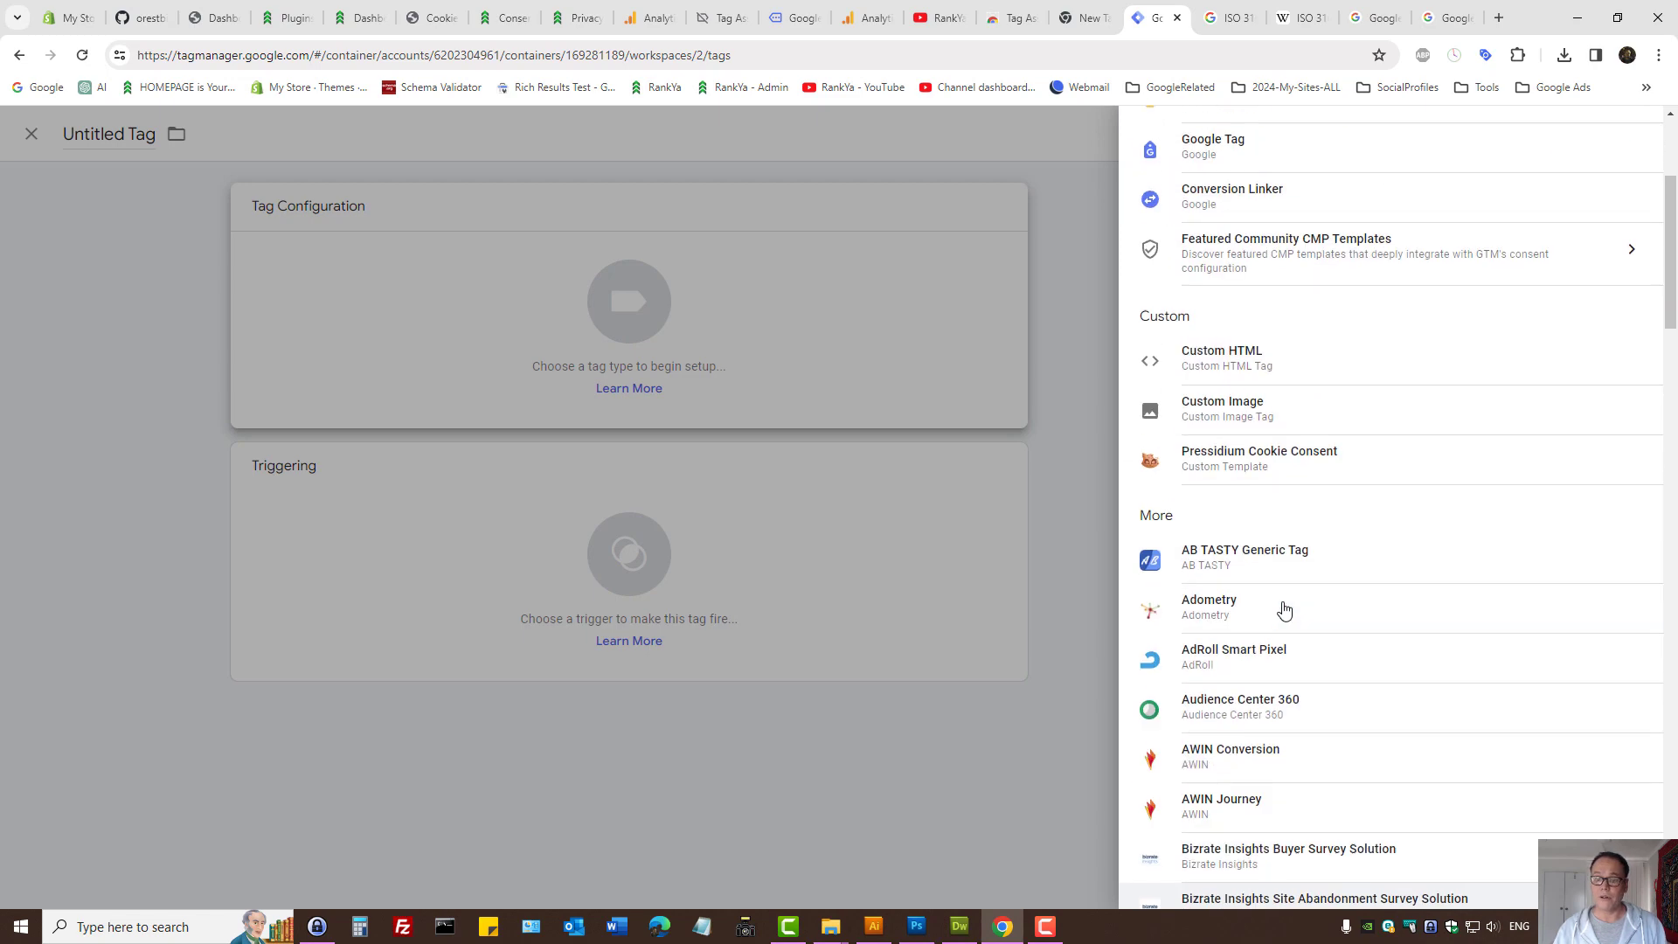
pyautogui.click(1221, 481)
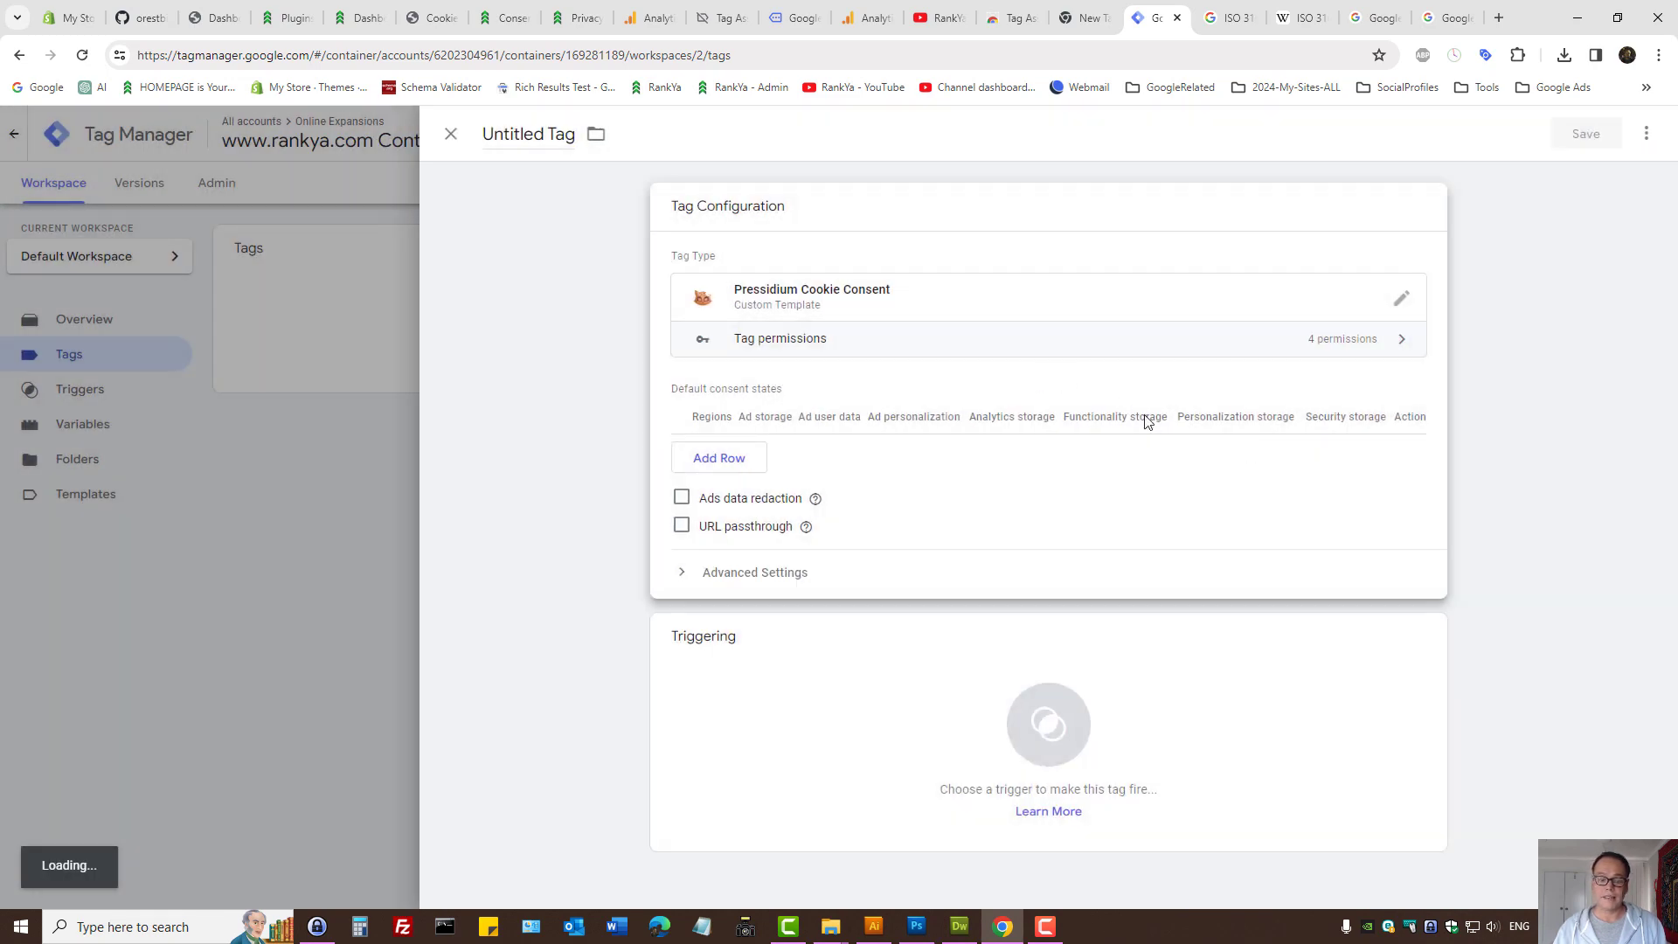
pyautogui.click(682, 498)
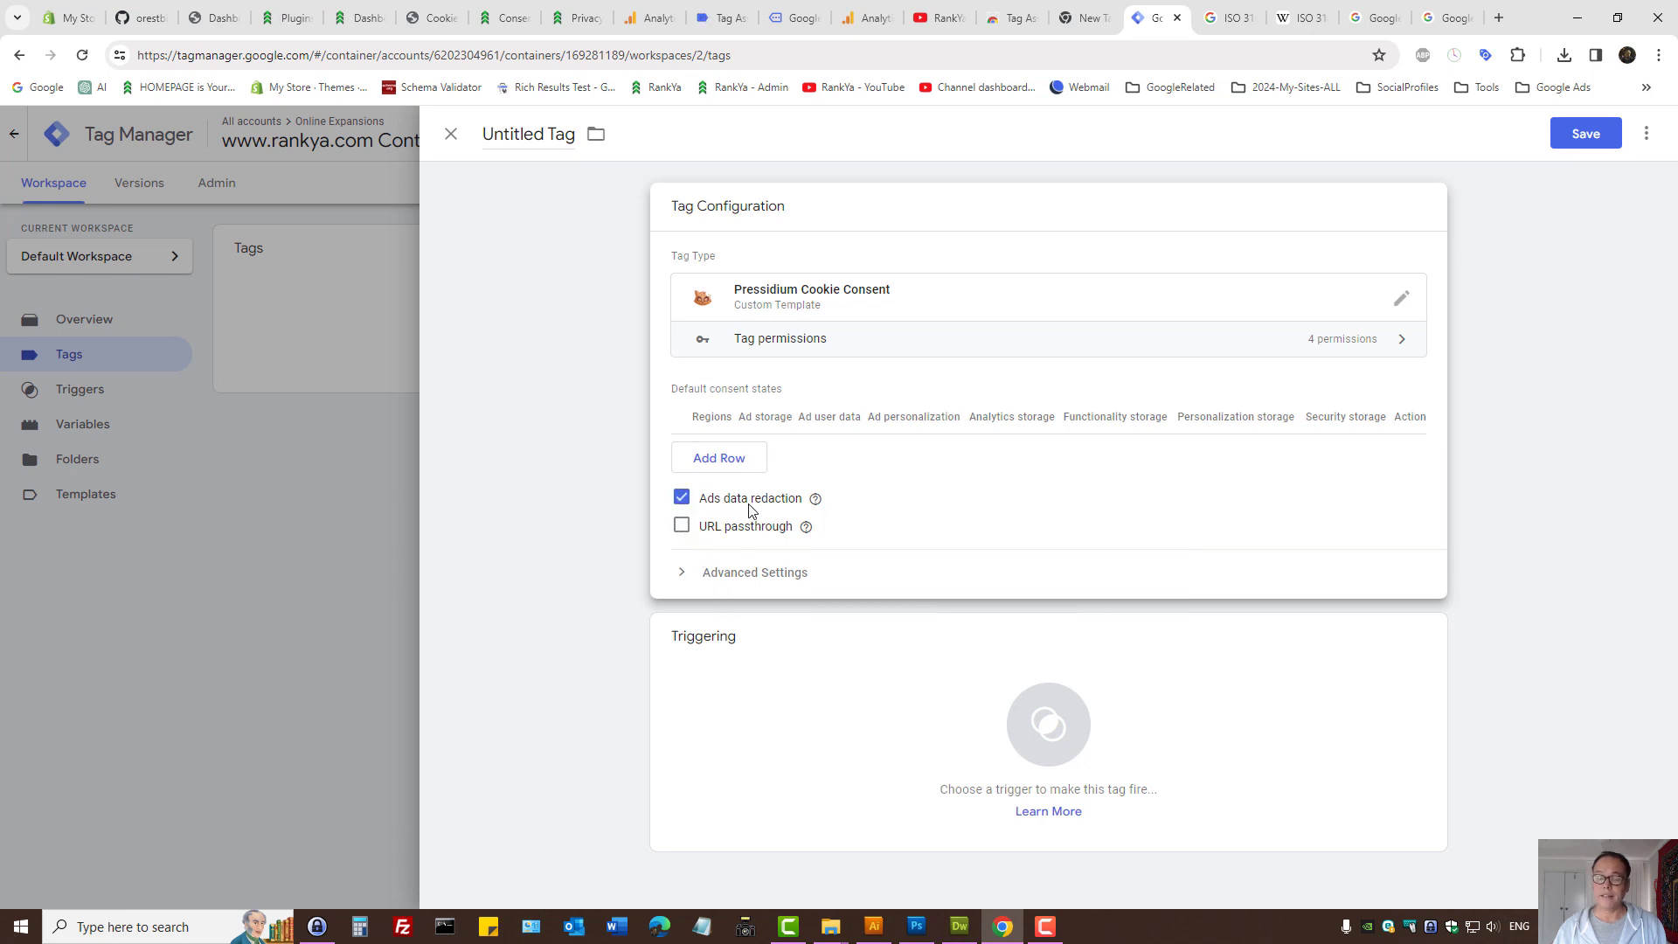
pyautogui.click(680, 526)
# - Expand Advanced Settings with its Tag Sequencing, Additional Tag Metadata and Consent Settings sections
pyautogui.moveTo(805, 528)
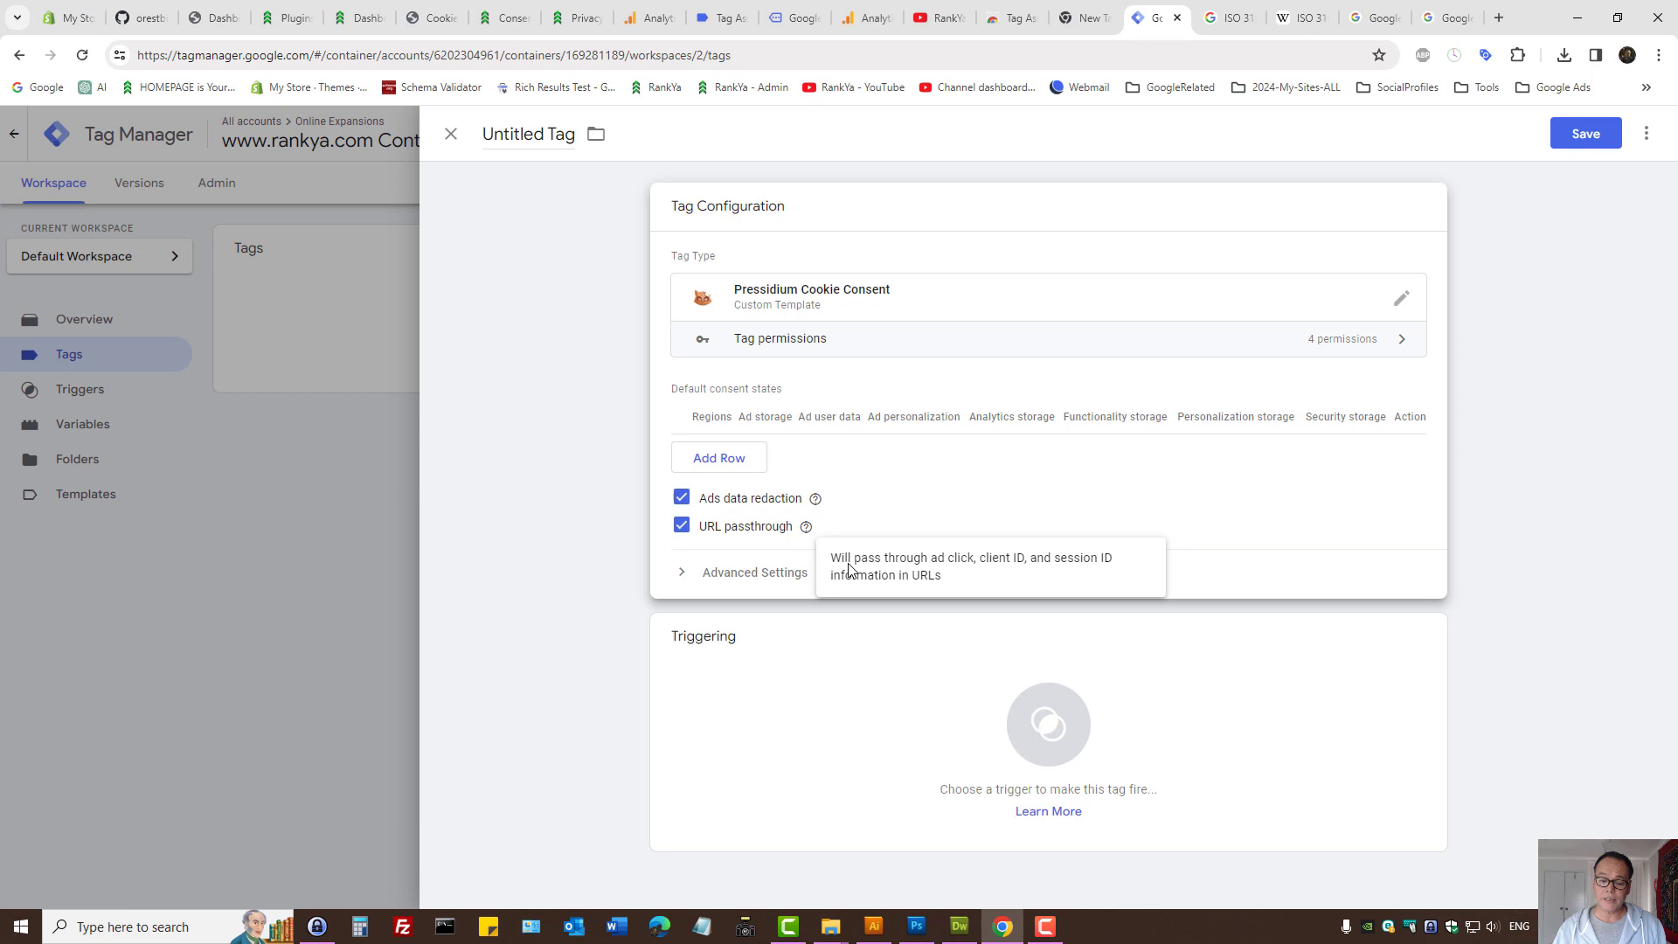
pyautogui.click(716, 574)
pyautogui.scroll(-3, 909, 581)
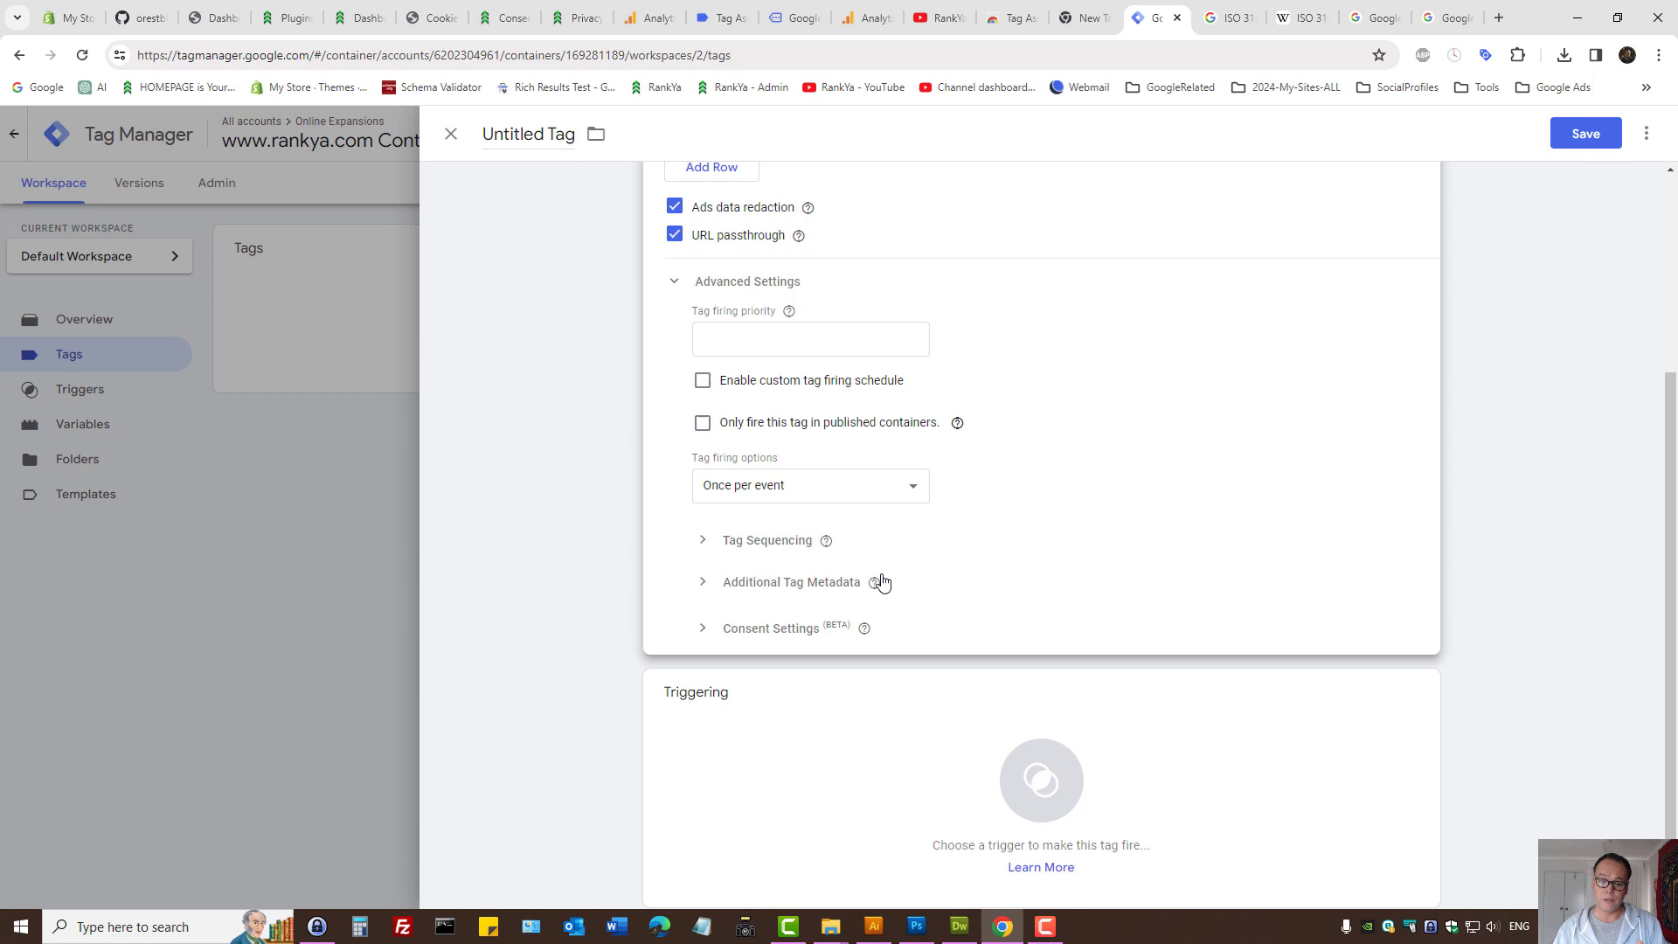
pyautogui.click(705, 539)
pyautogui.click(701, 638)
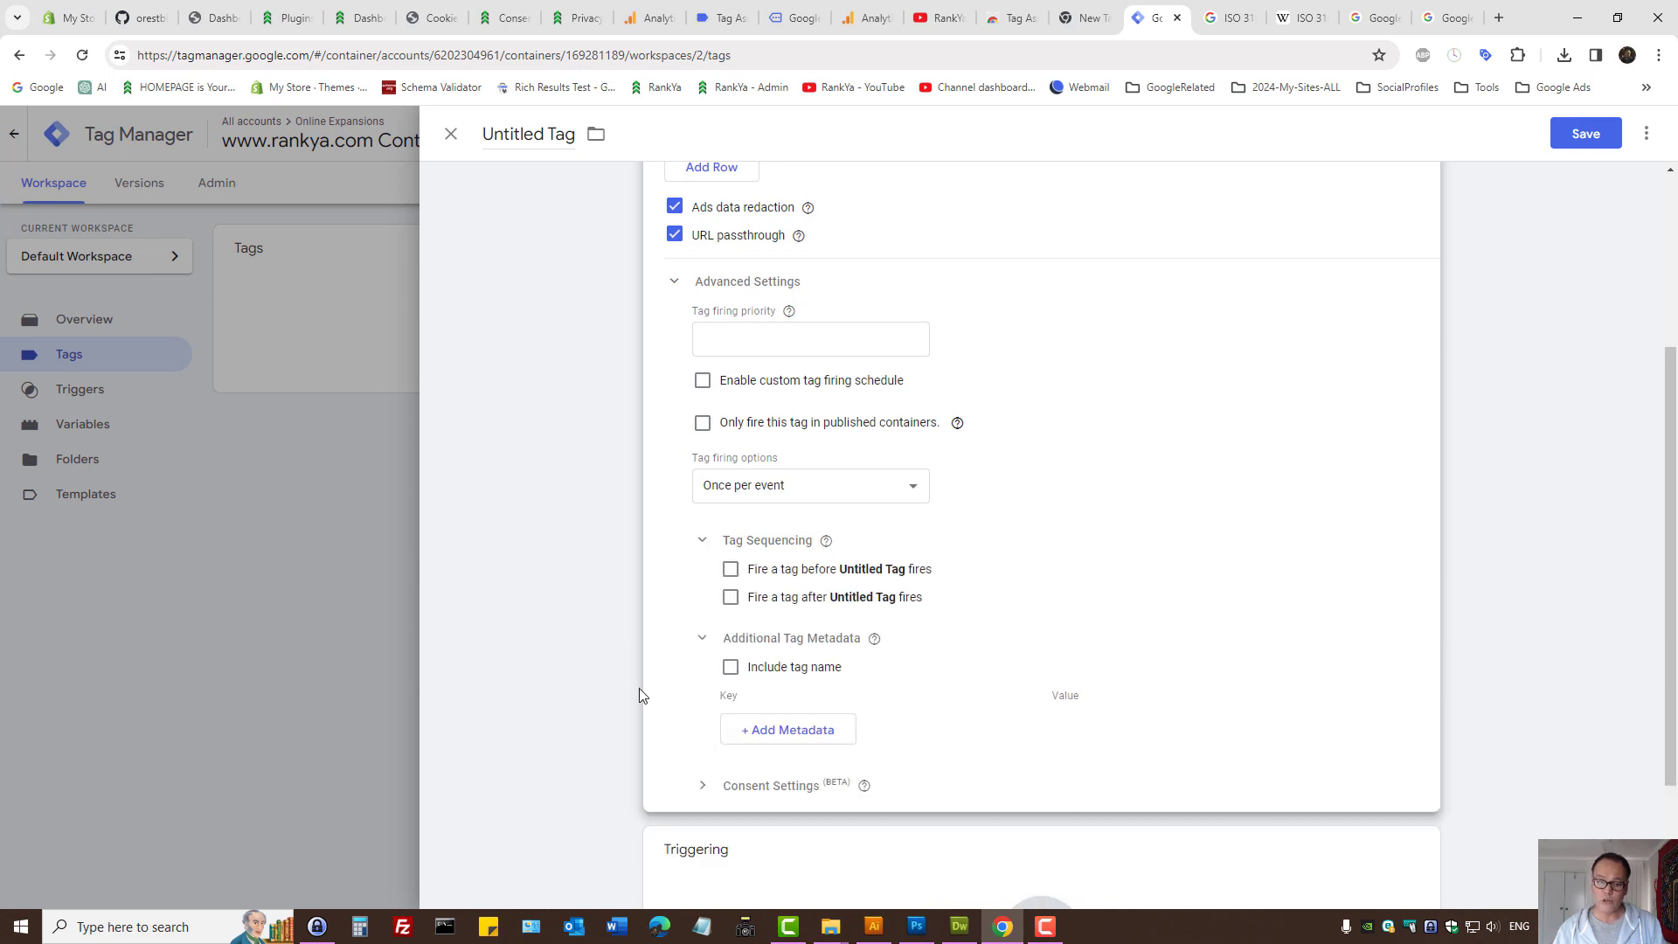
pyautogui.click(714, 778)
pyautogui.scroll(-3, 725, 664)
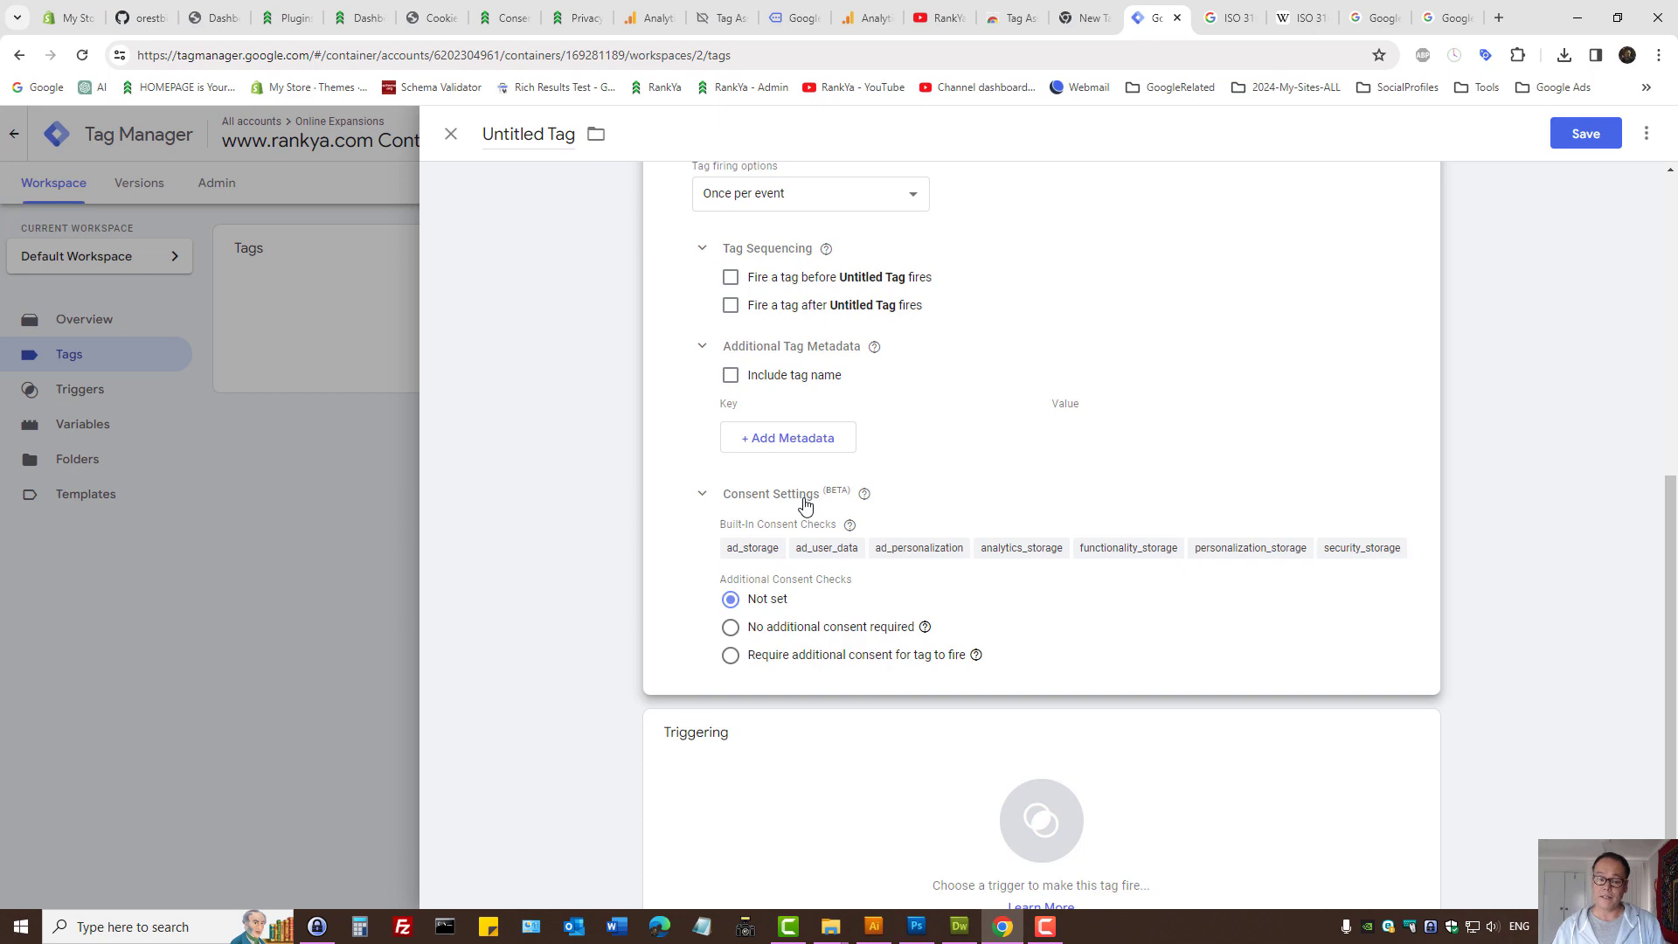
pyautogui.scroll(6, 1005, 502)
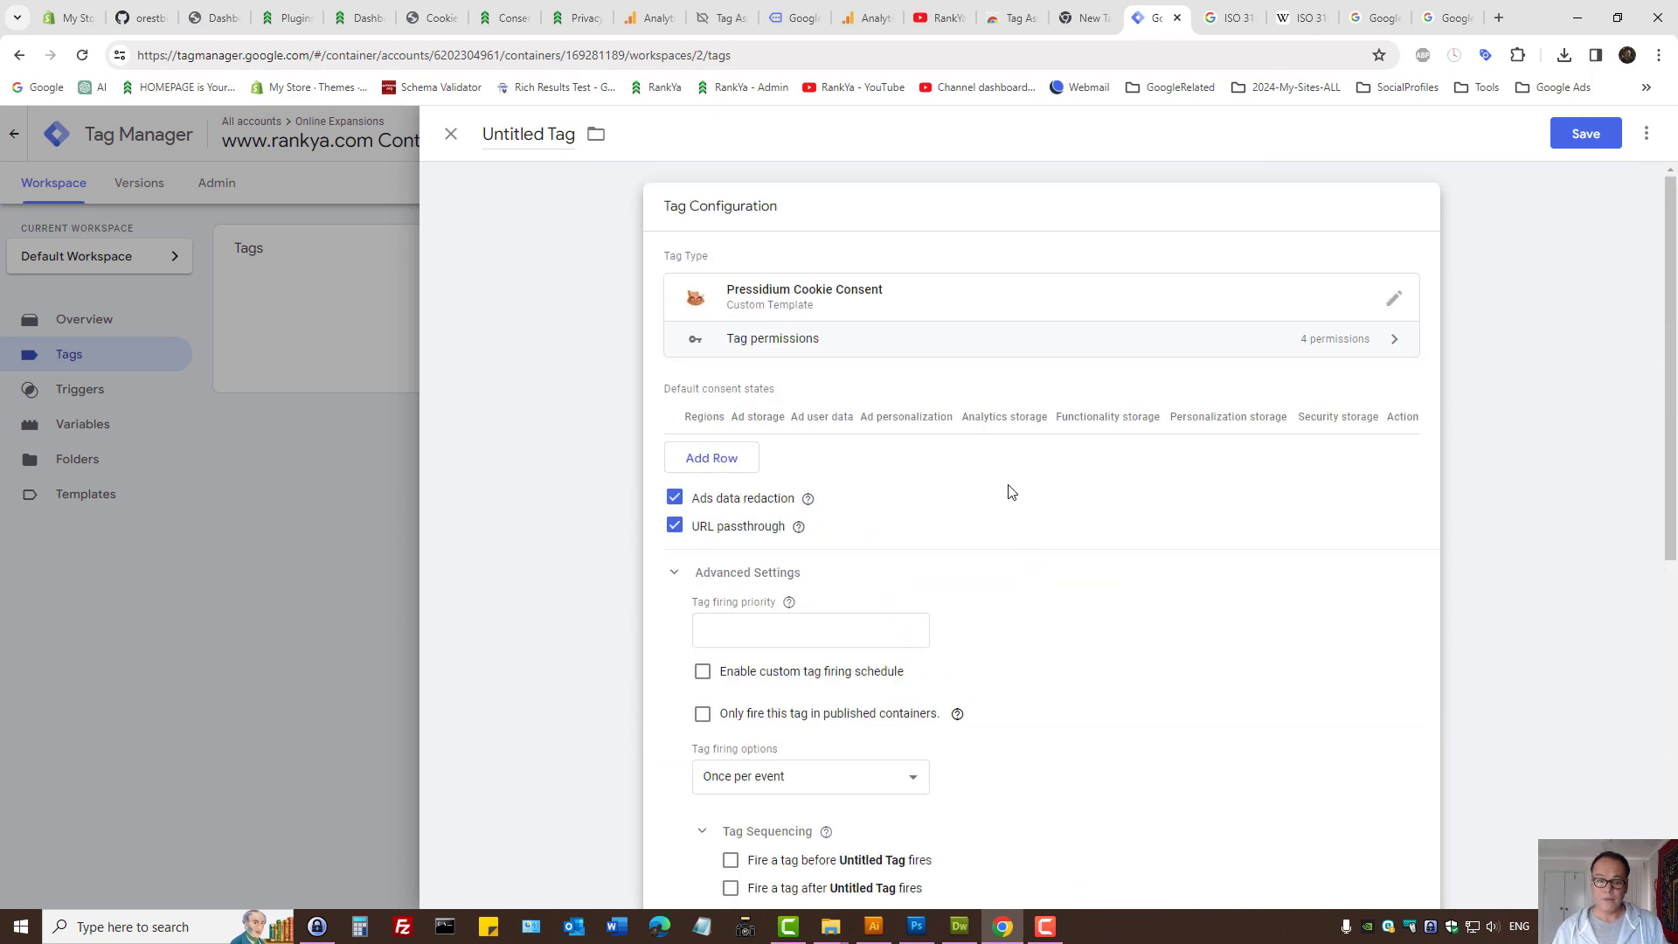
# - Add a new default consent row and look up ISO 3166-2 region codes on Wikipedia
pyautogui.click(711, 457)
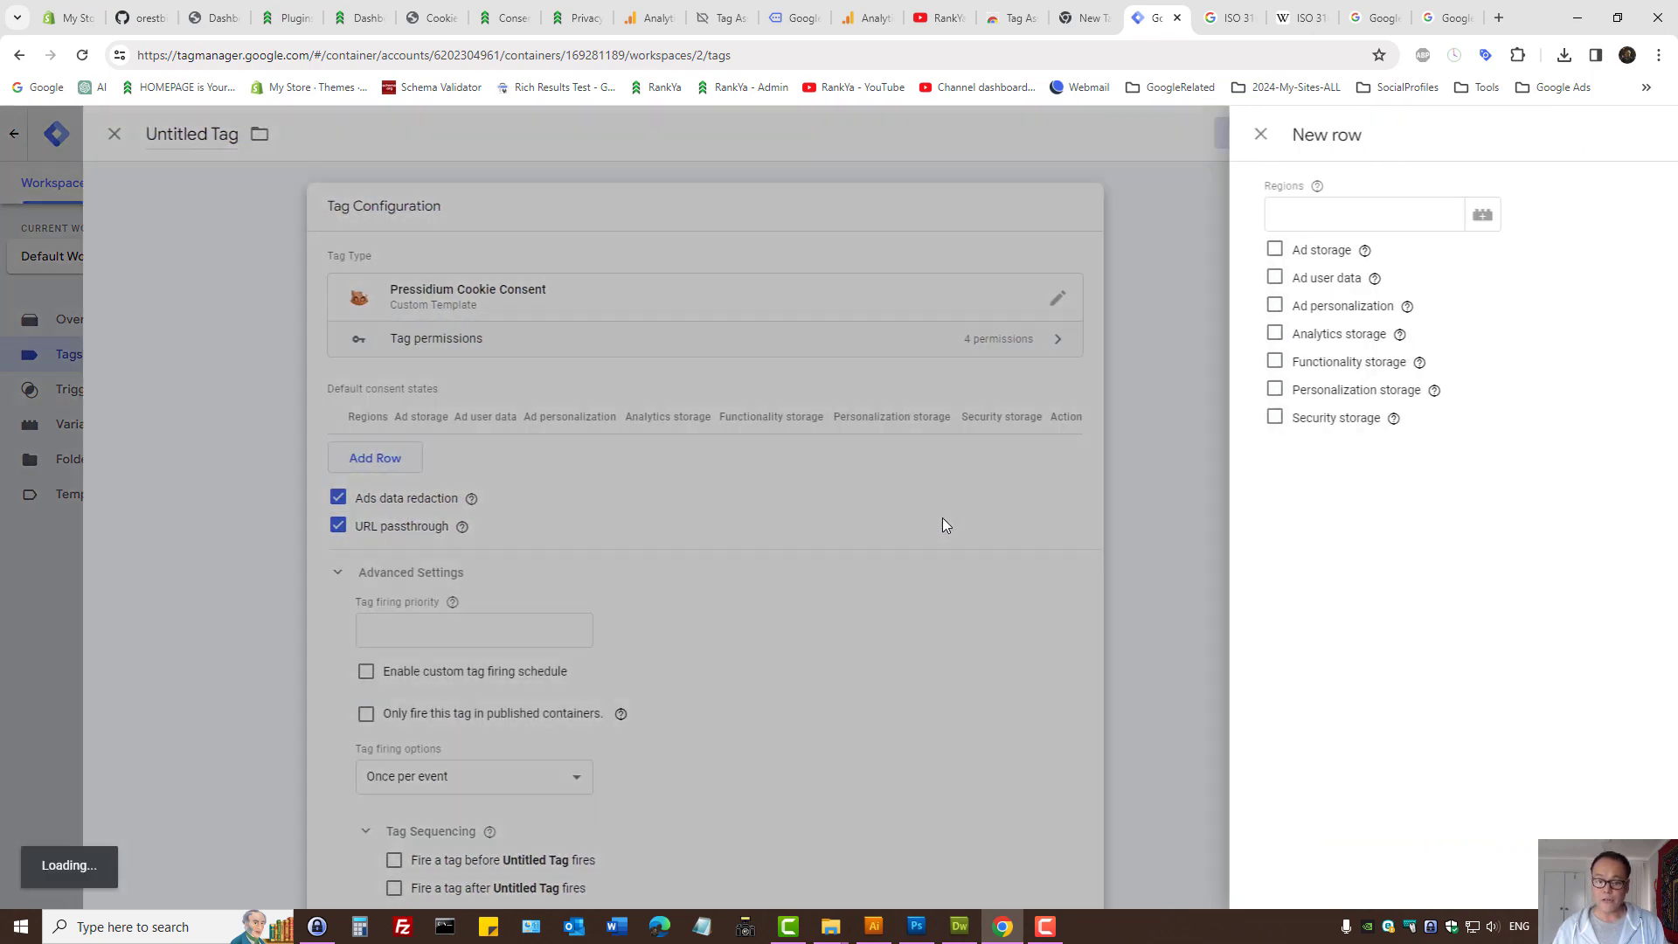
pyautogui.click(1215, 216)
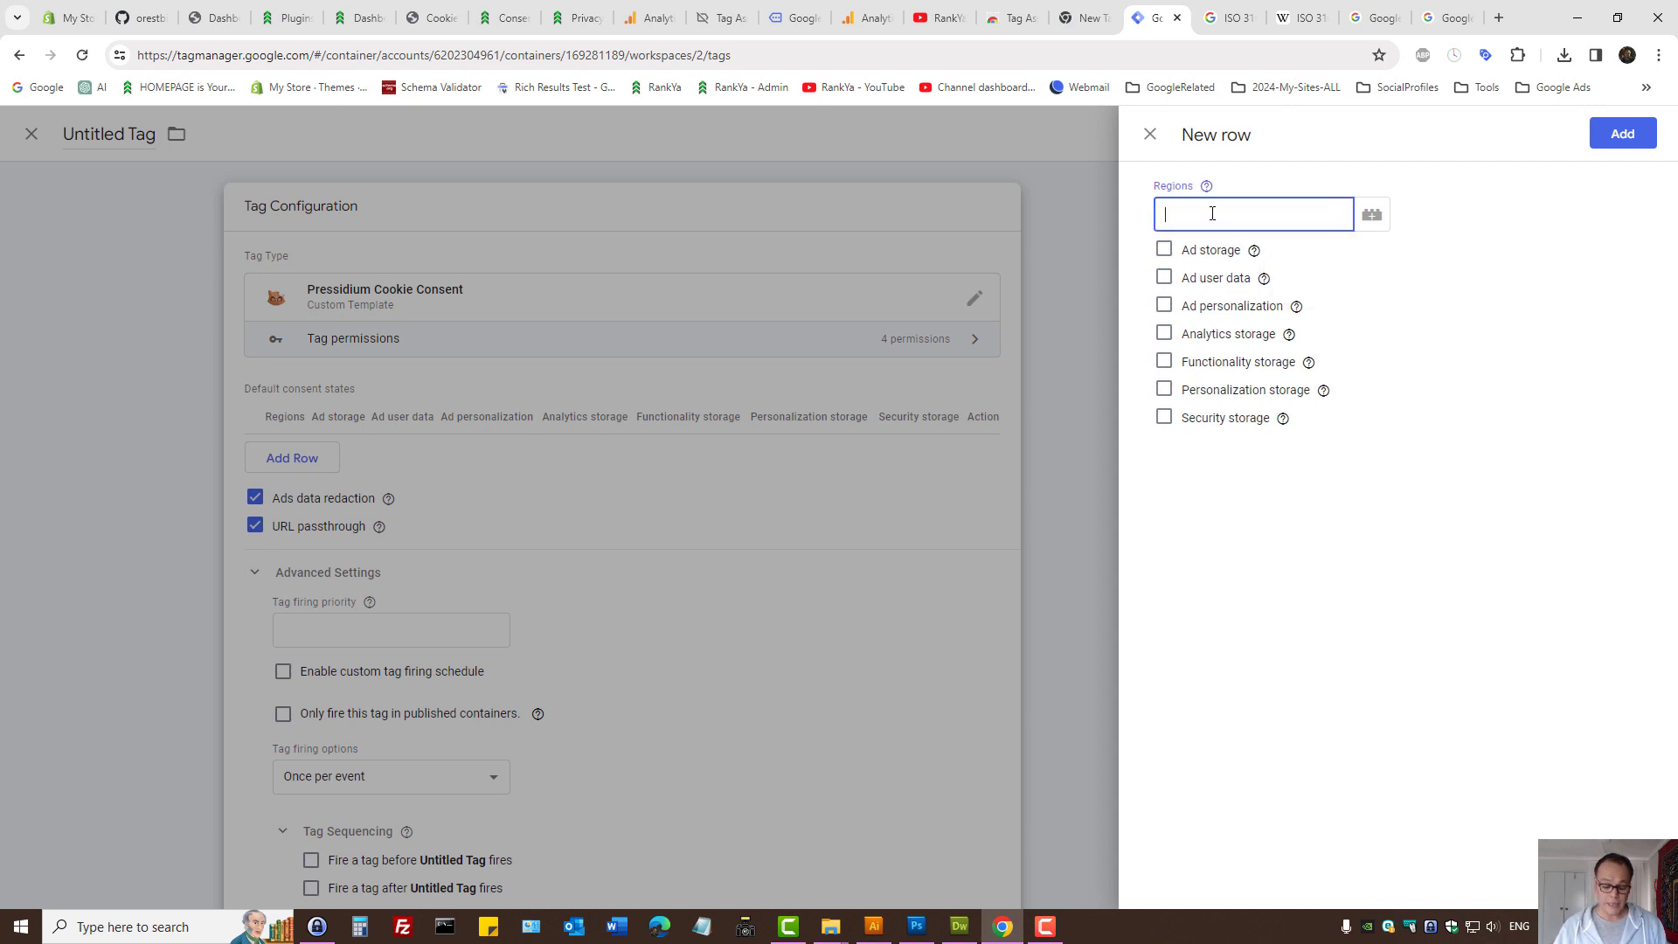
pyautogui.click(1206, 186)
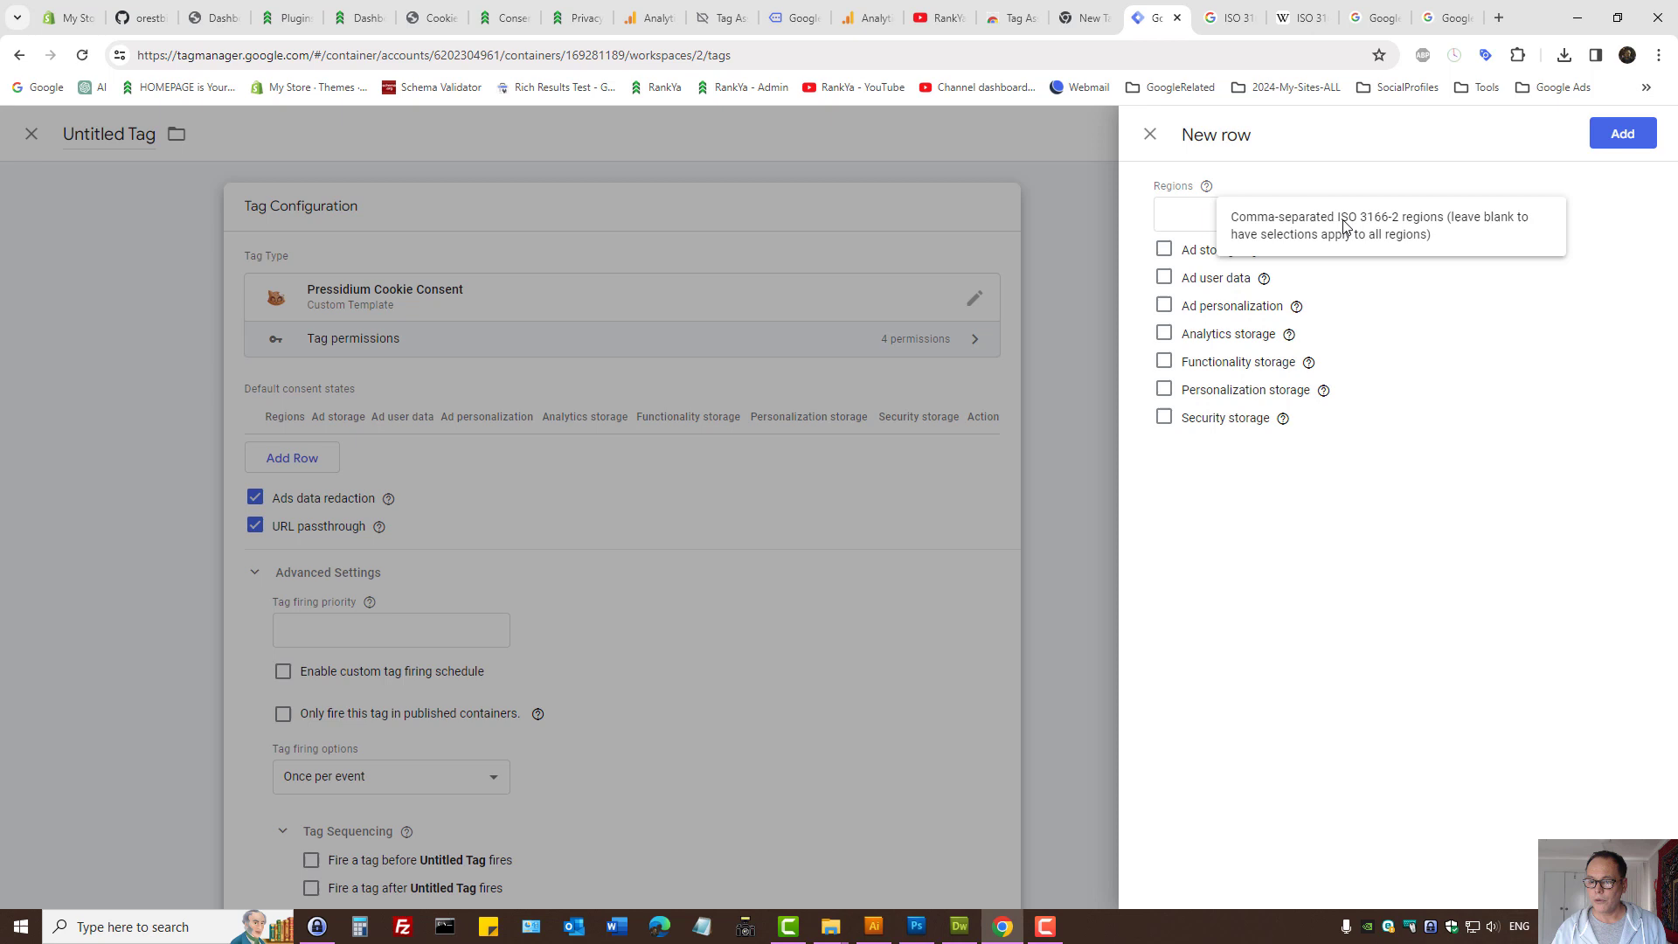
pyautogui.moveTo(1342, 221); pyautogui.dragTo(1404, 226)
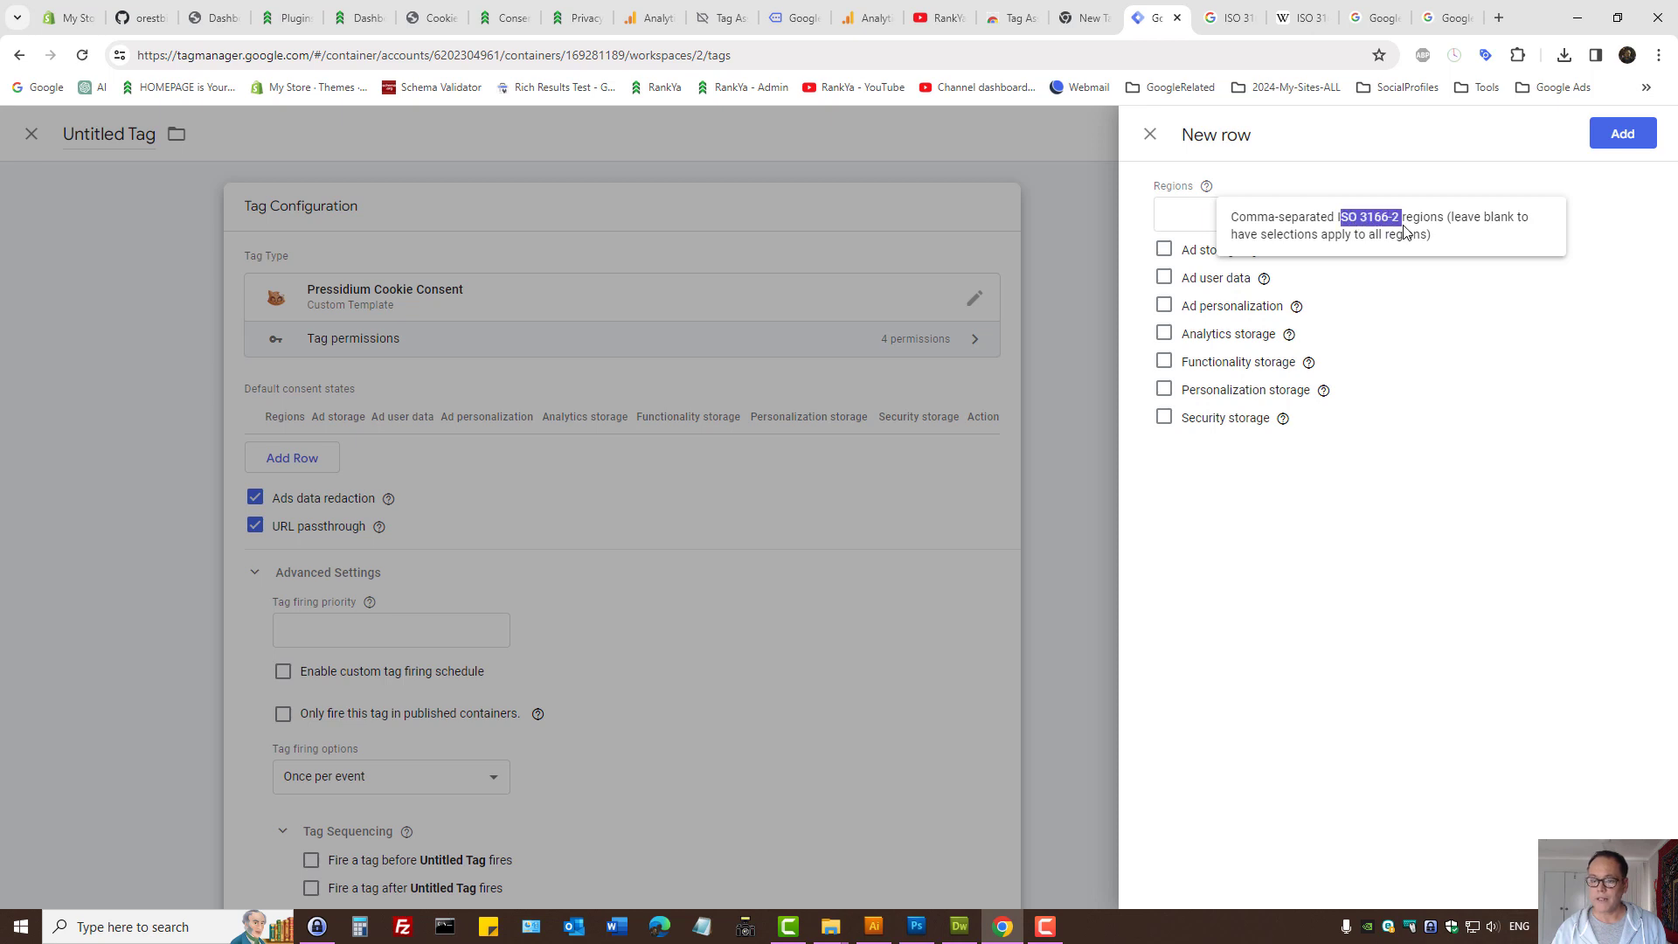
pyautogui.click(1302, 17)
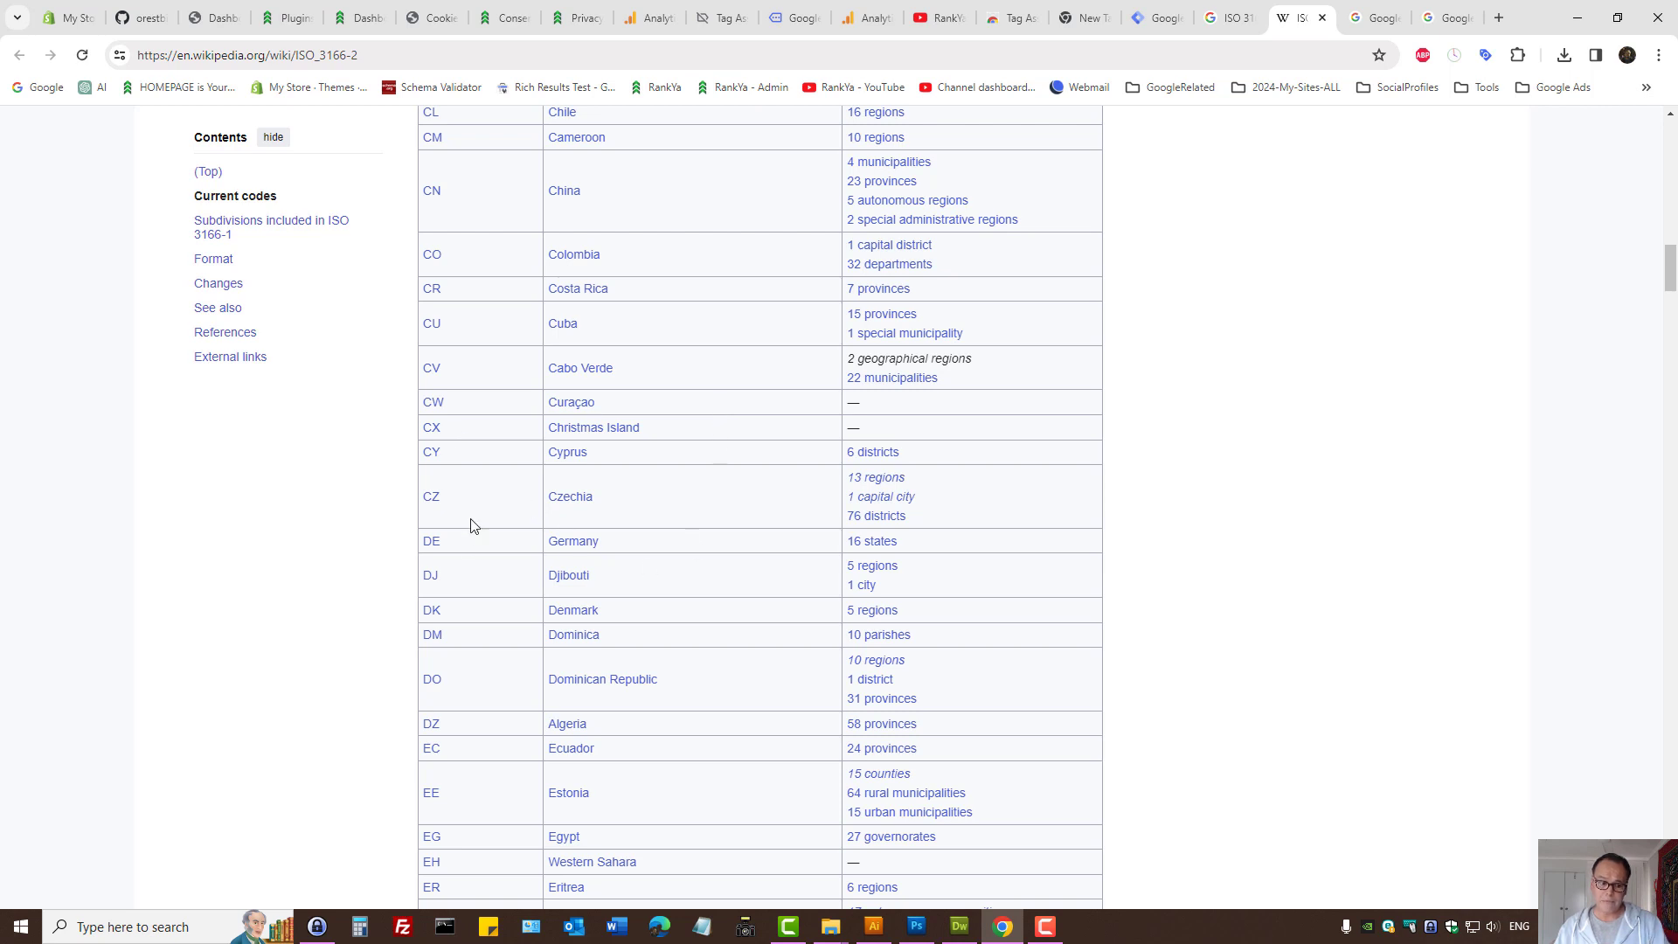
pyautogui.moveTo(441, 505); pyautogui.dragTo(421, 506)
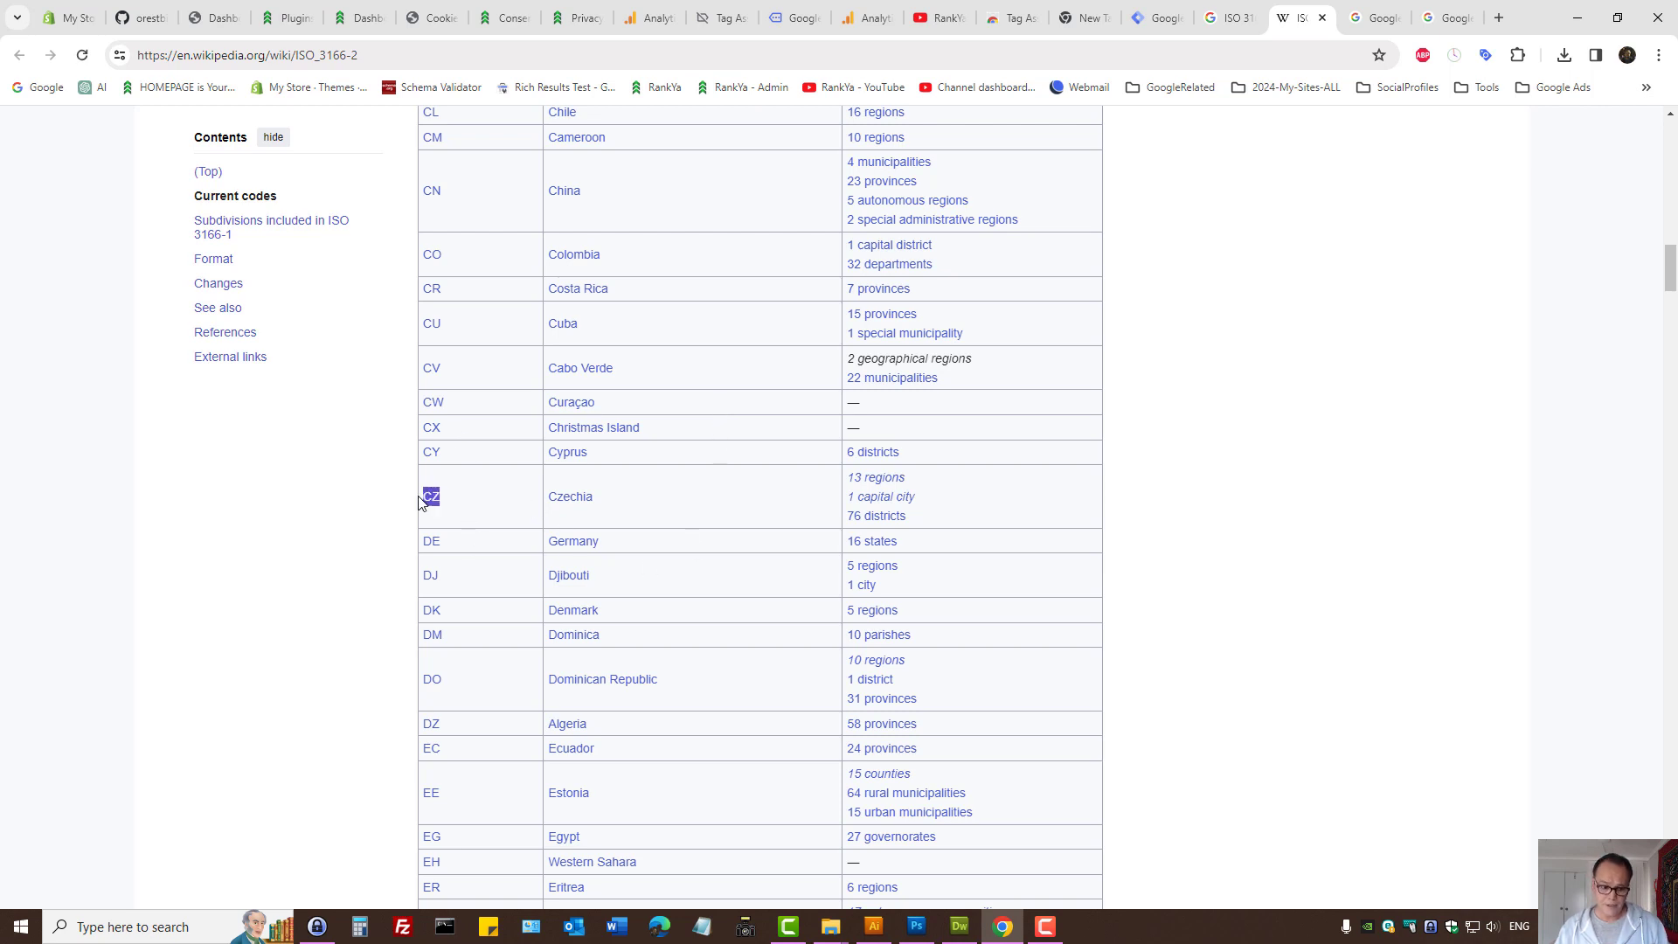
pyautogui.click(1168, 9)
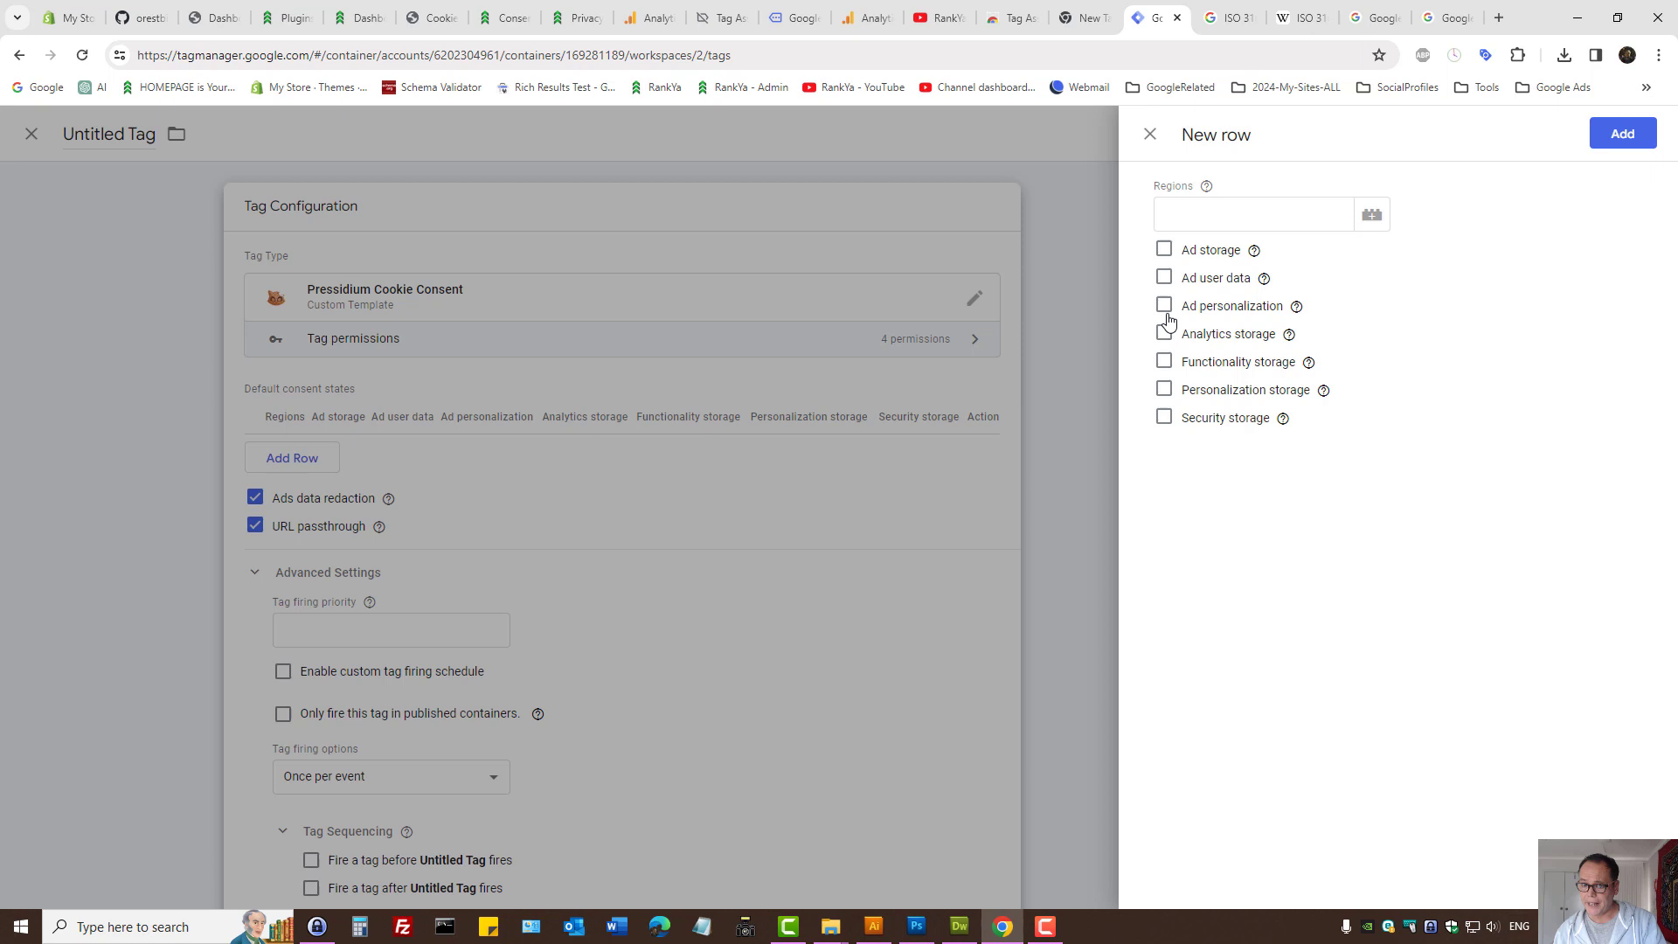
# - Add an 'AU, US' row granting ad, analytics, functionality, personalization and security storage
pyautogui.click(1204, 216)
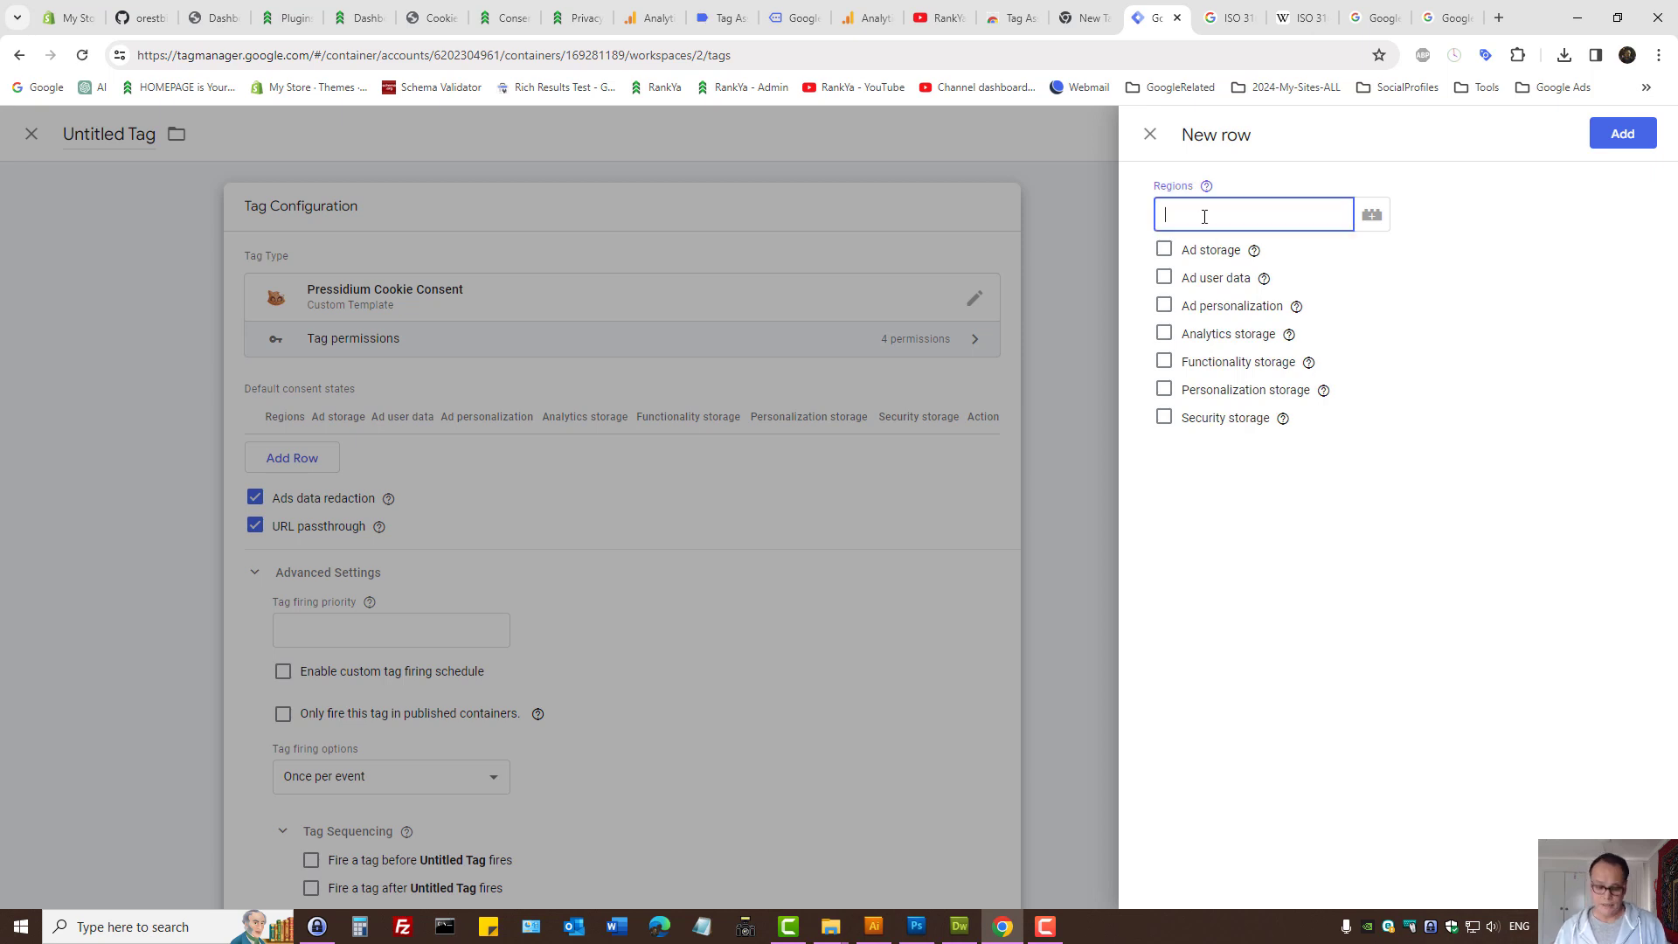
pyautogui.write('CZ')
pyautogui.press('BackSpace')
pyautogui.press('BackSpace')
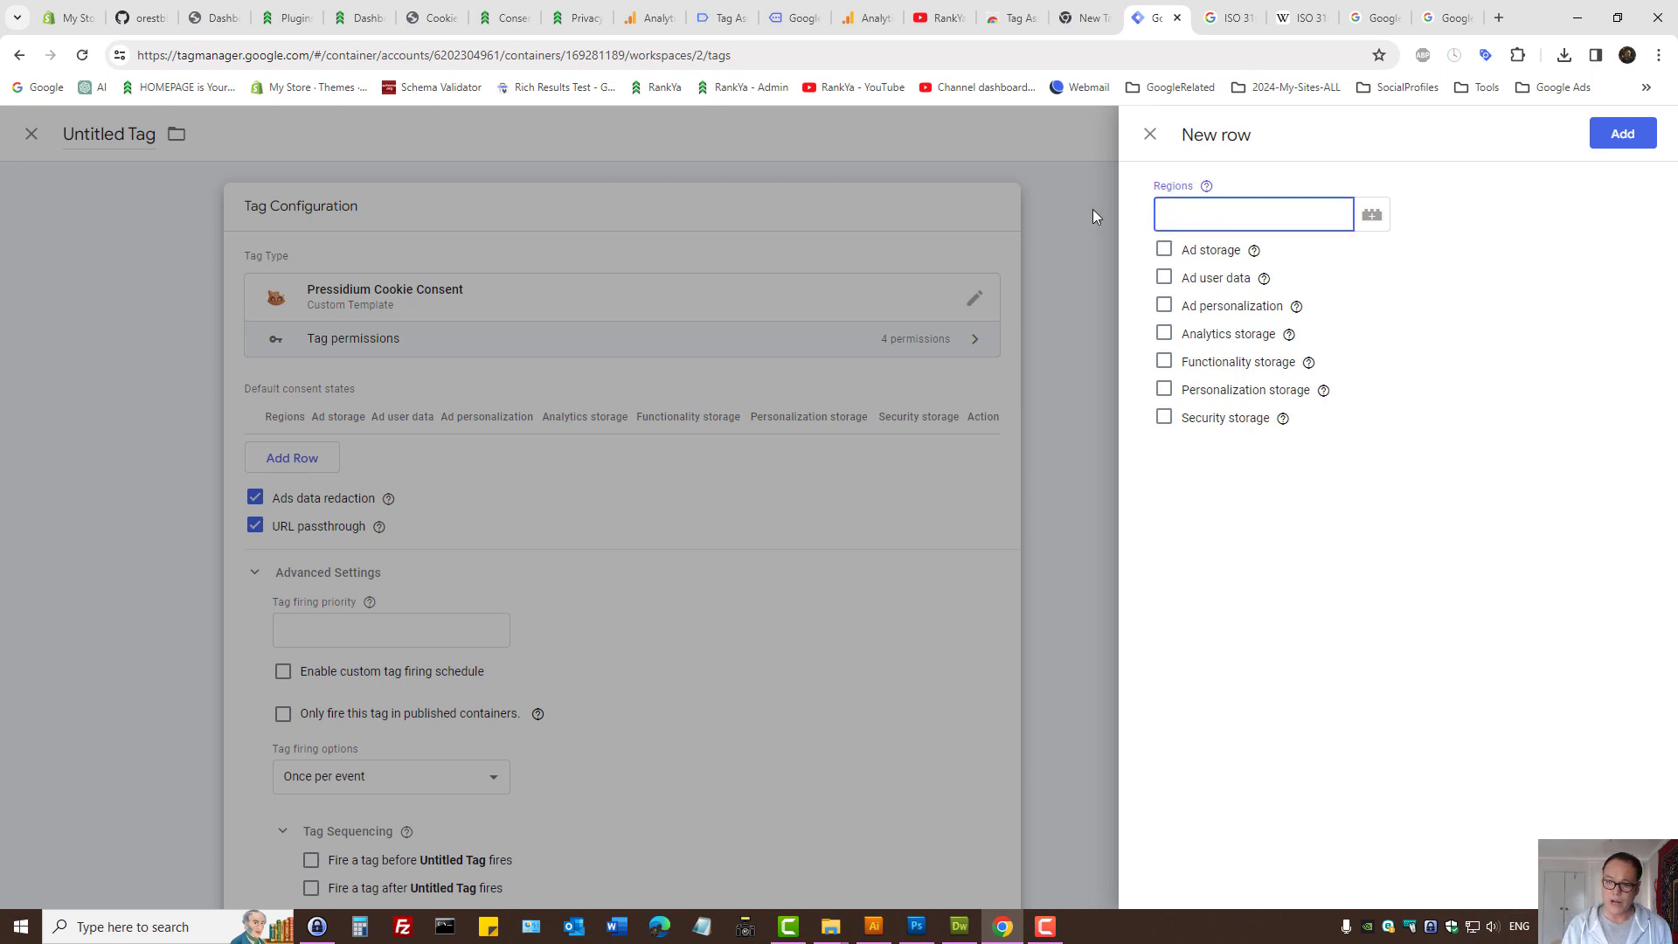
pyautogui.write('AU')
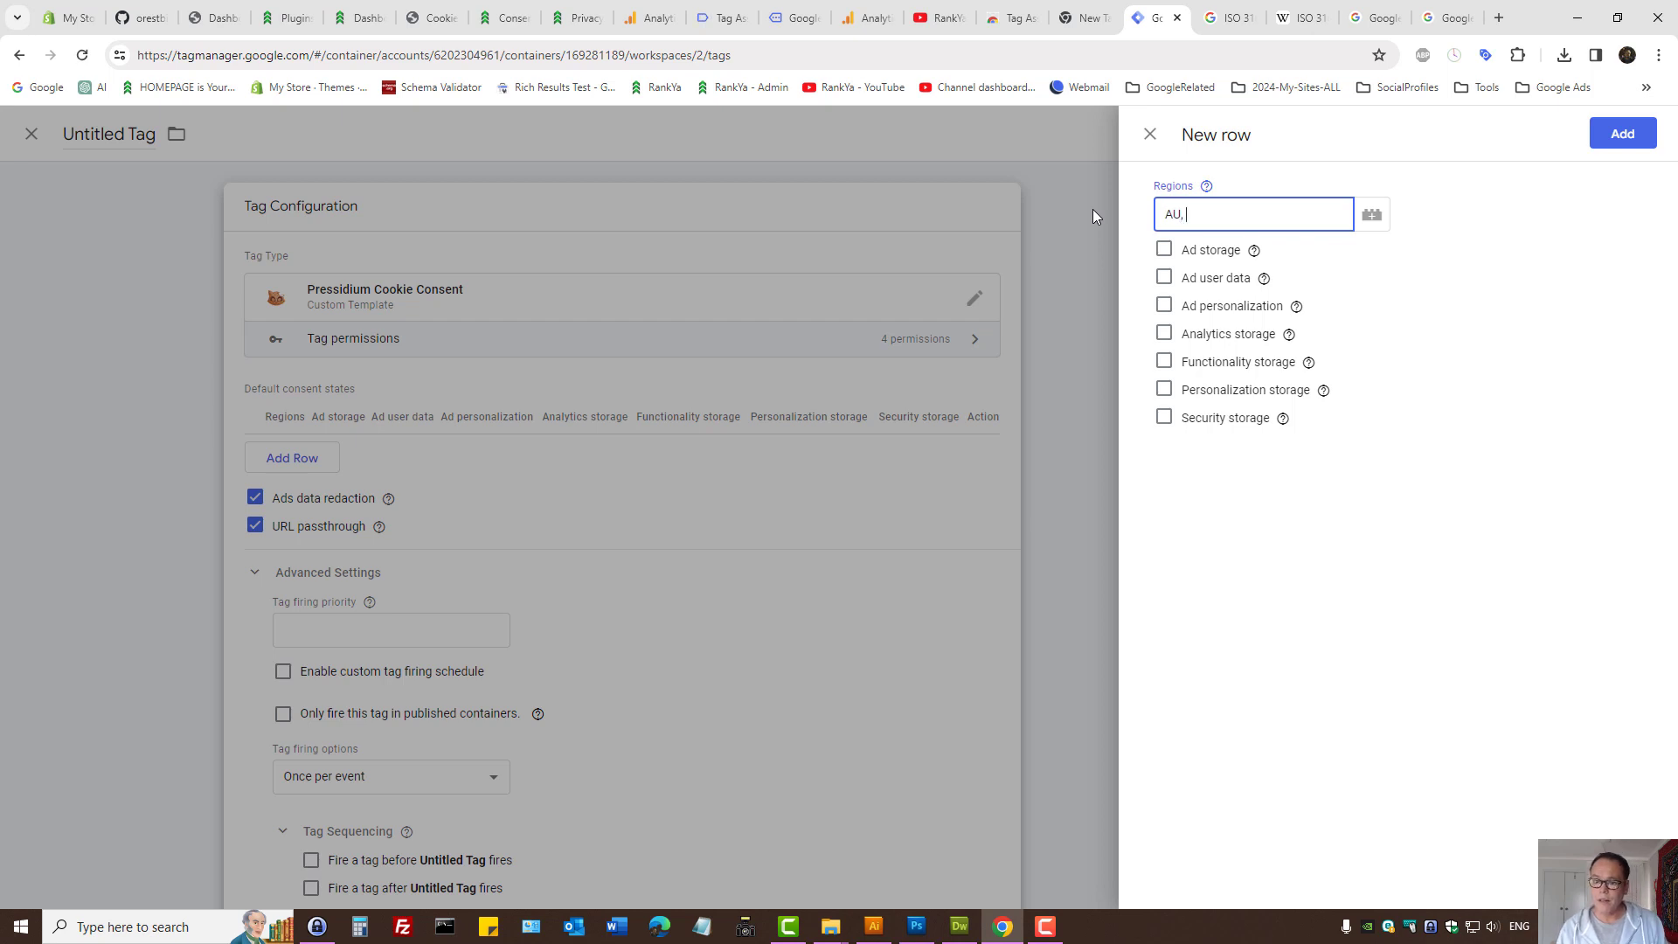
pyautogui.write(', US')
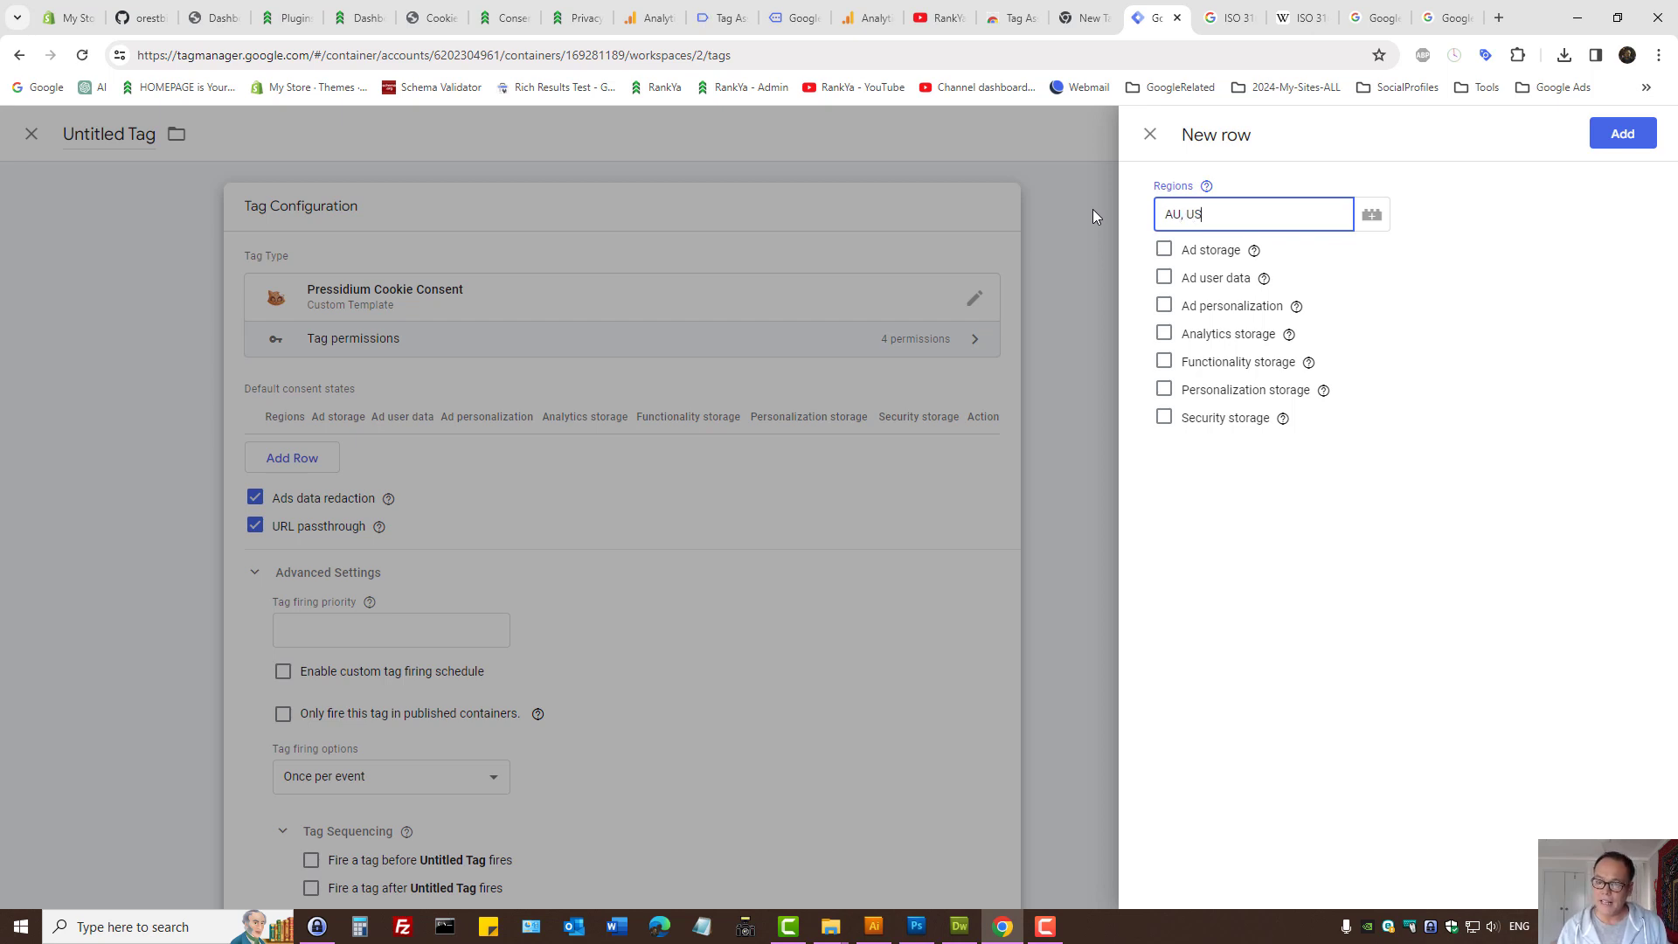
pyautogui.click(1164, 333)
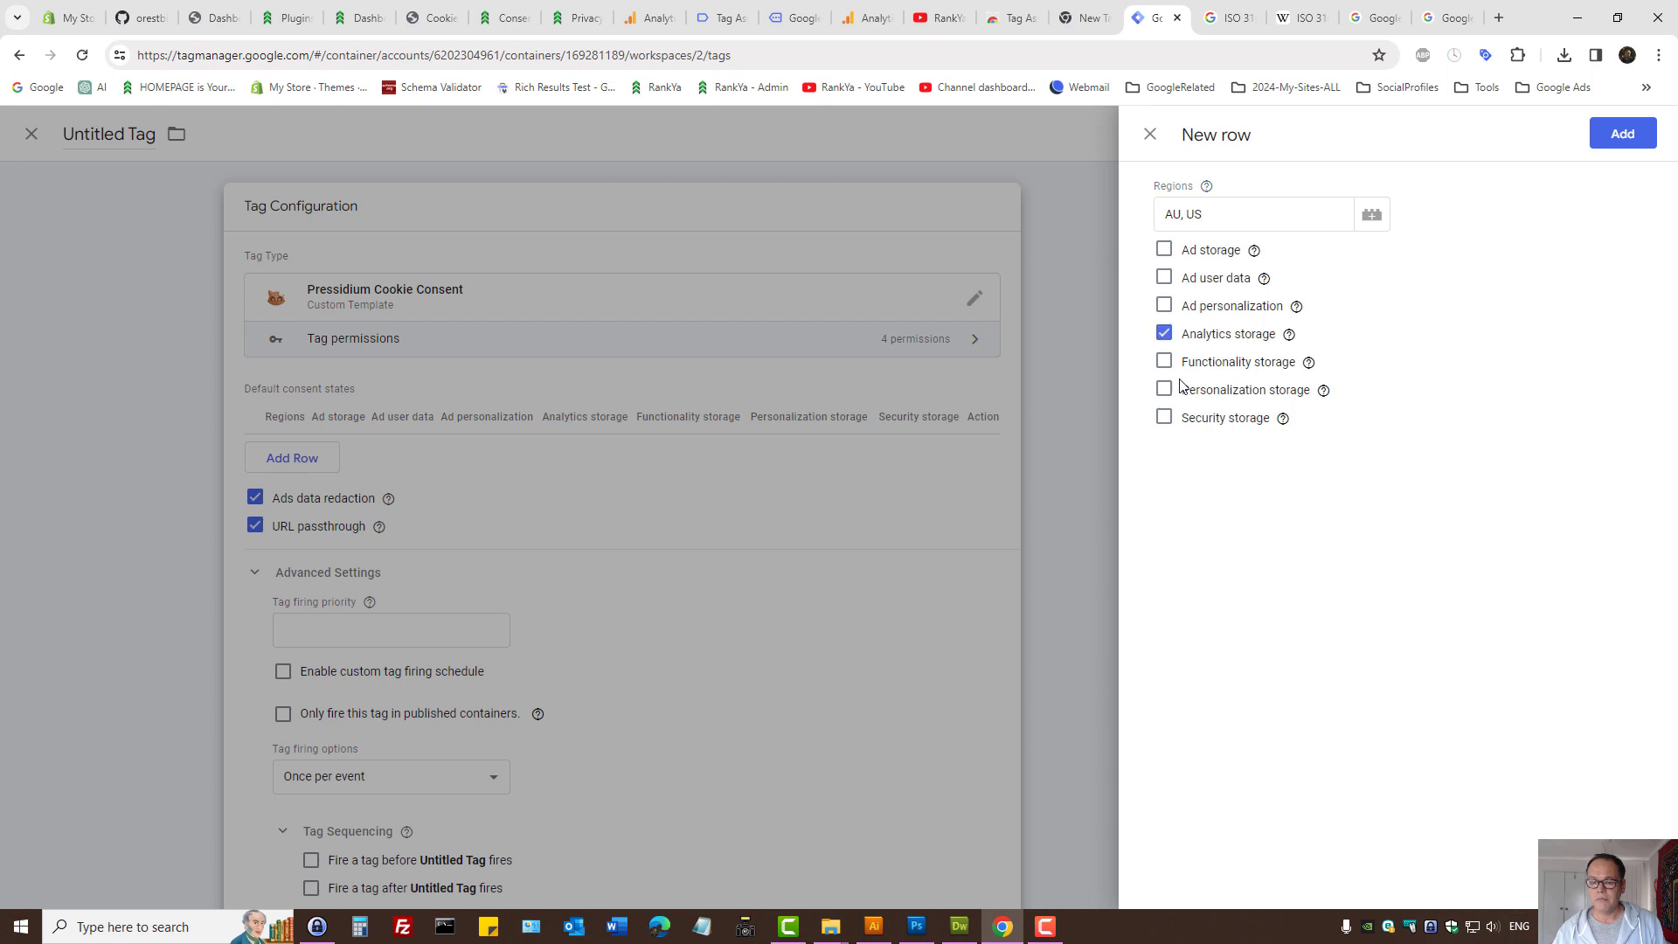
pyautogui.click(1164, 361)
pyautogui.click(1164, 389)
pyautogui.click(1164, 417)
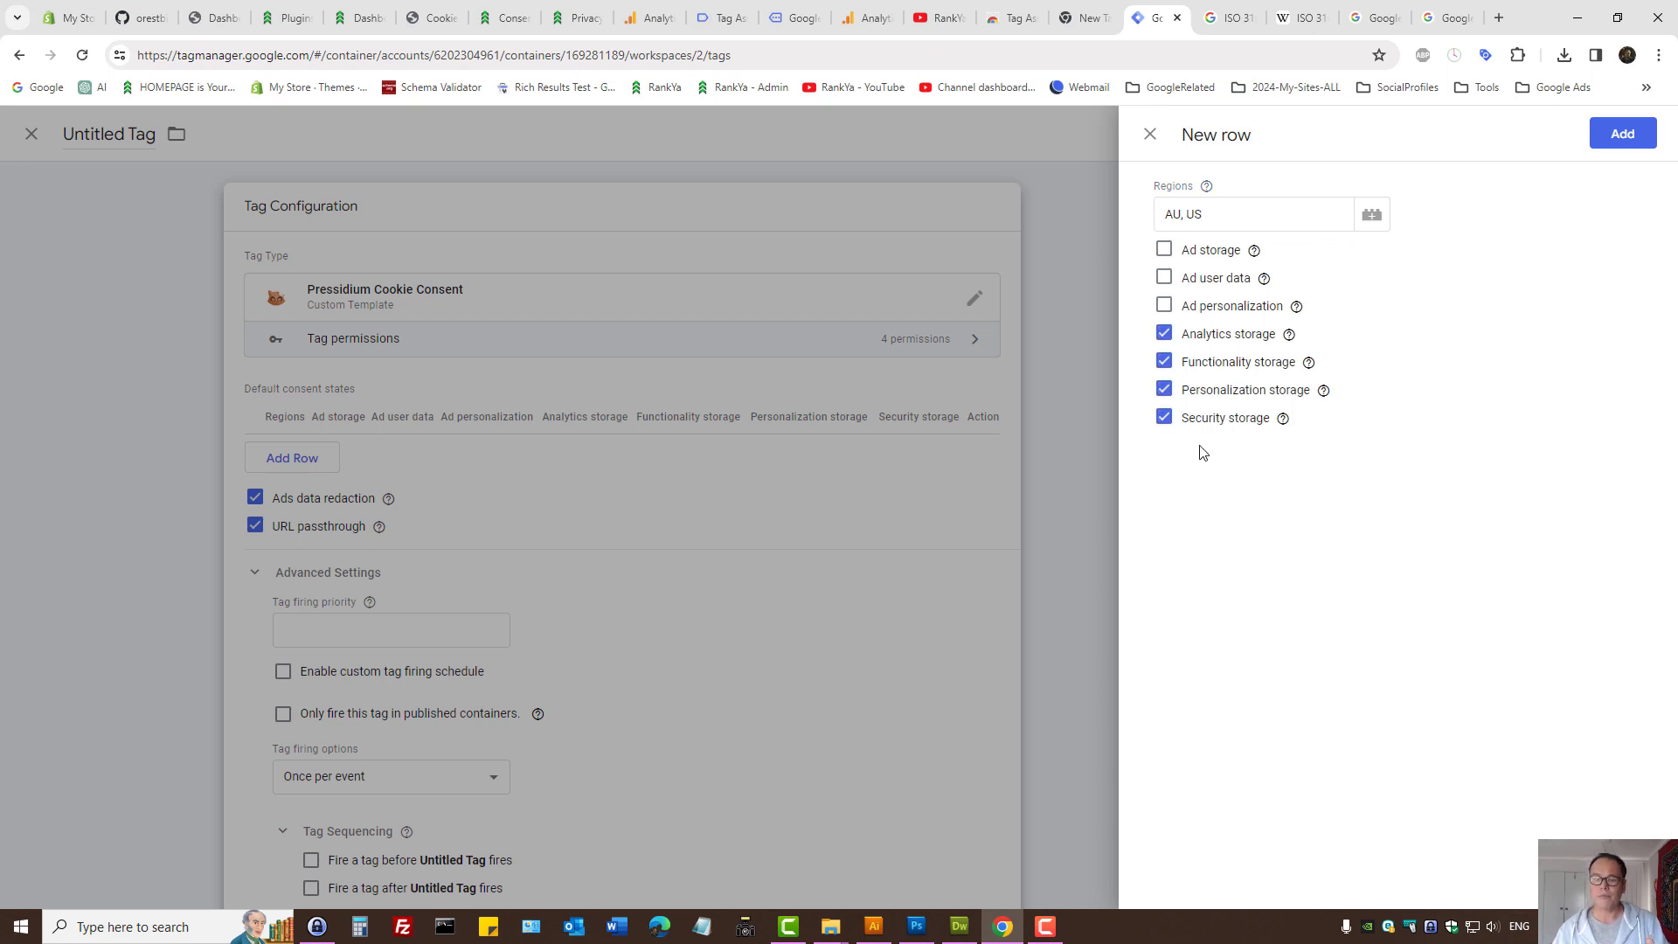
pyautogui.click(1164, 250)
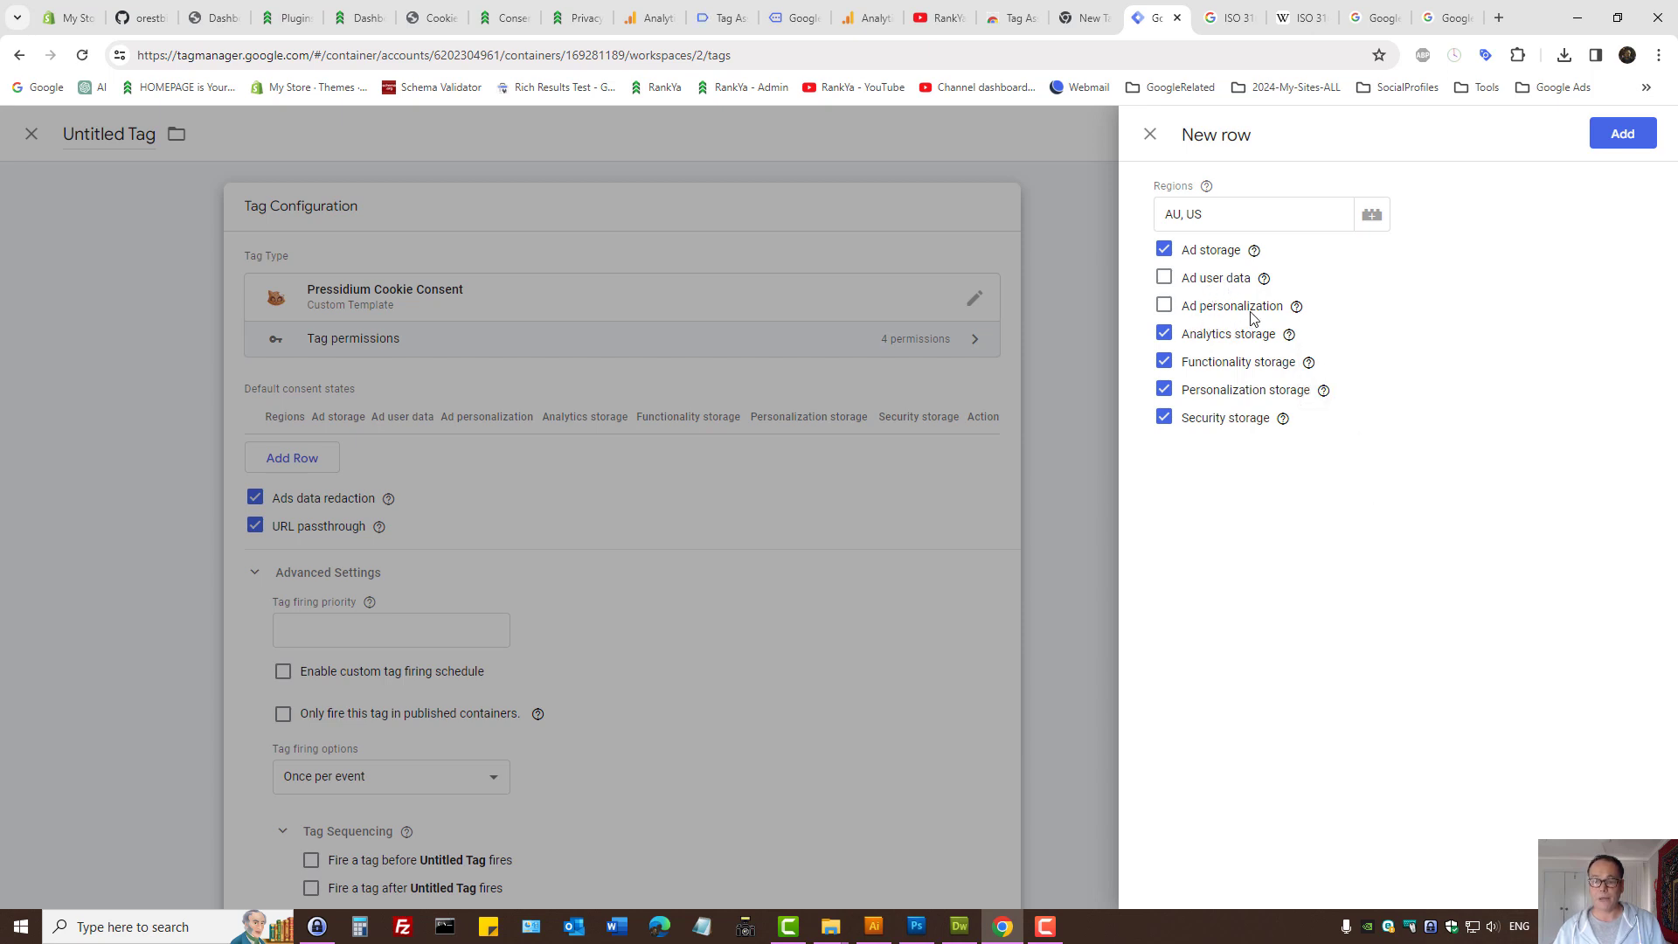
pyautogui.moveTo(1296, 307)
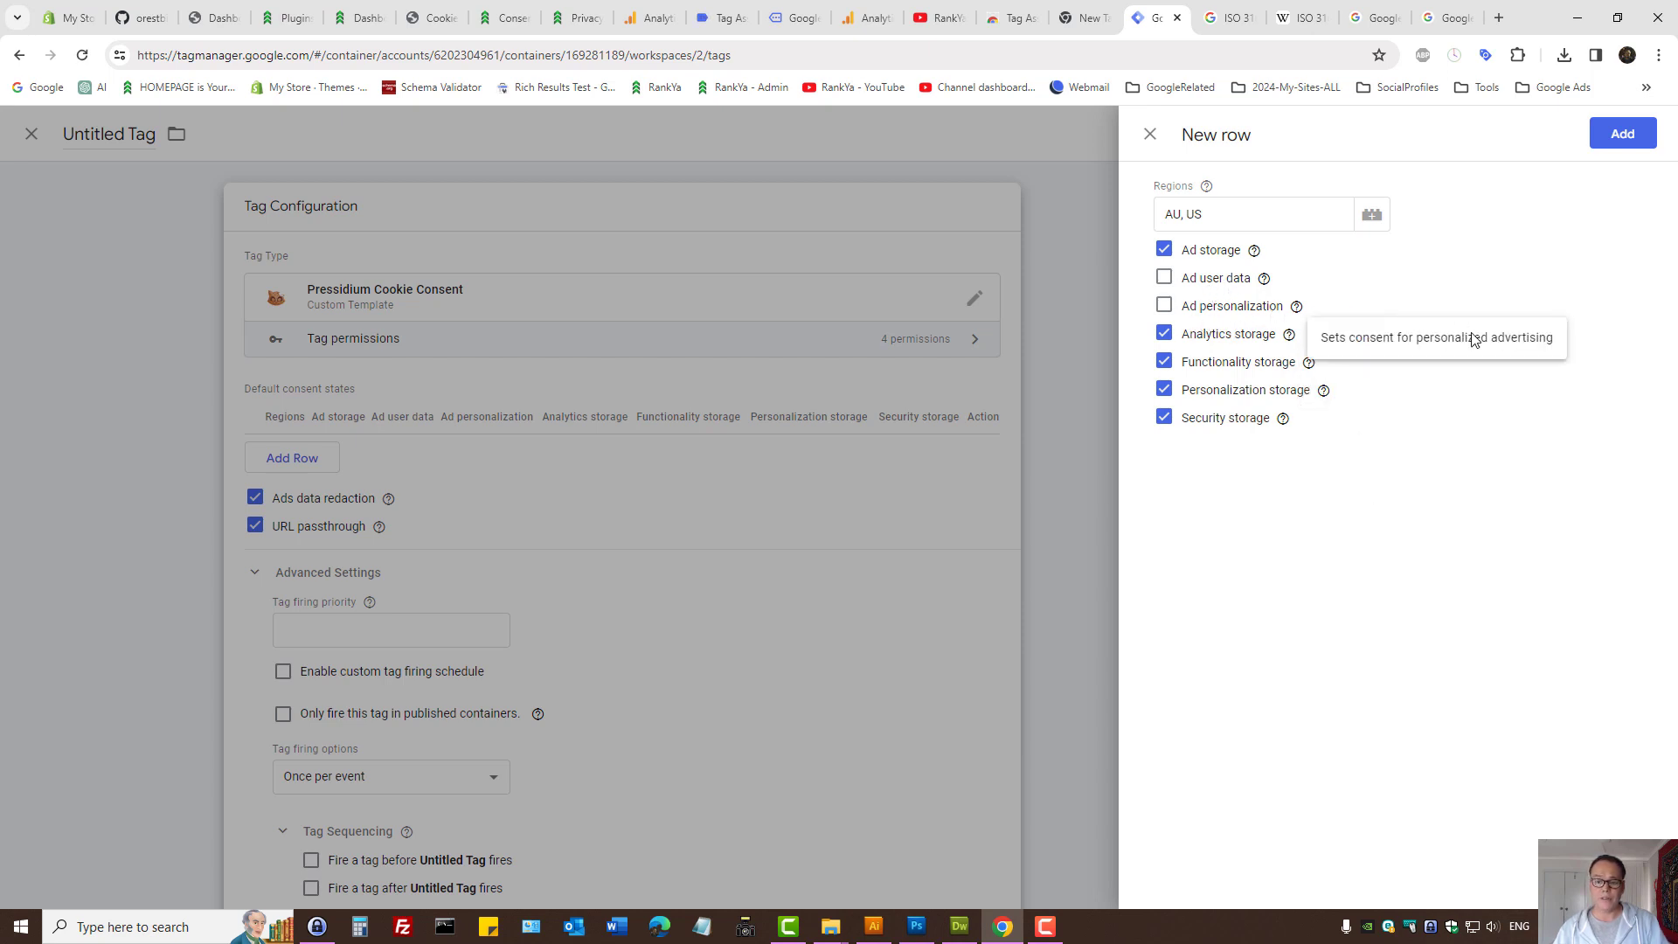
pyautogui.click(1623, 134)
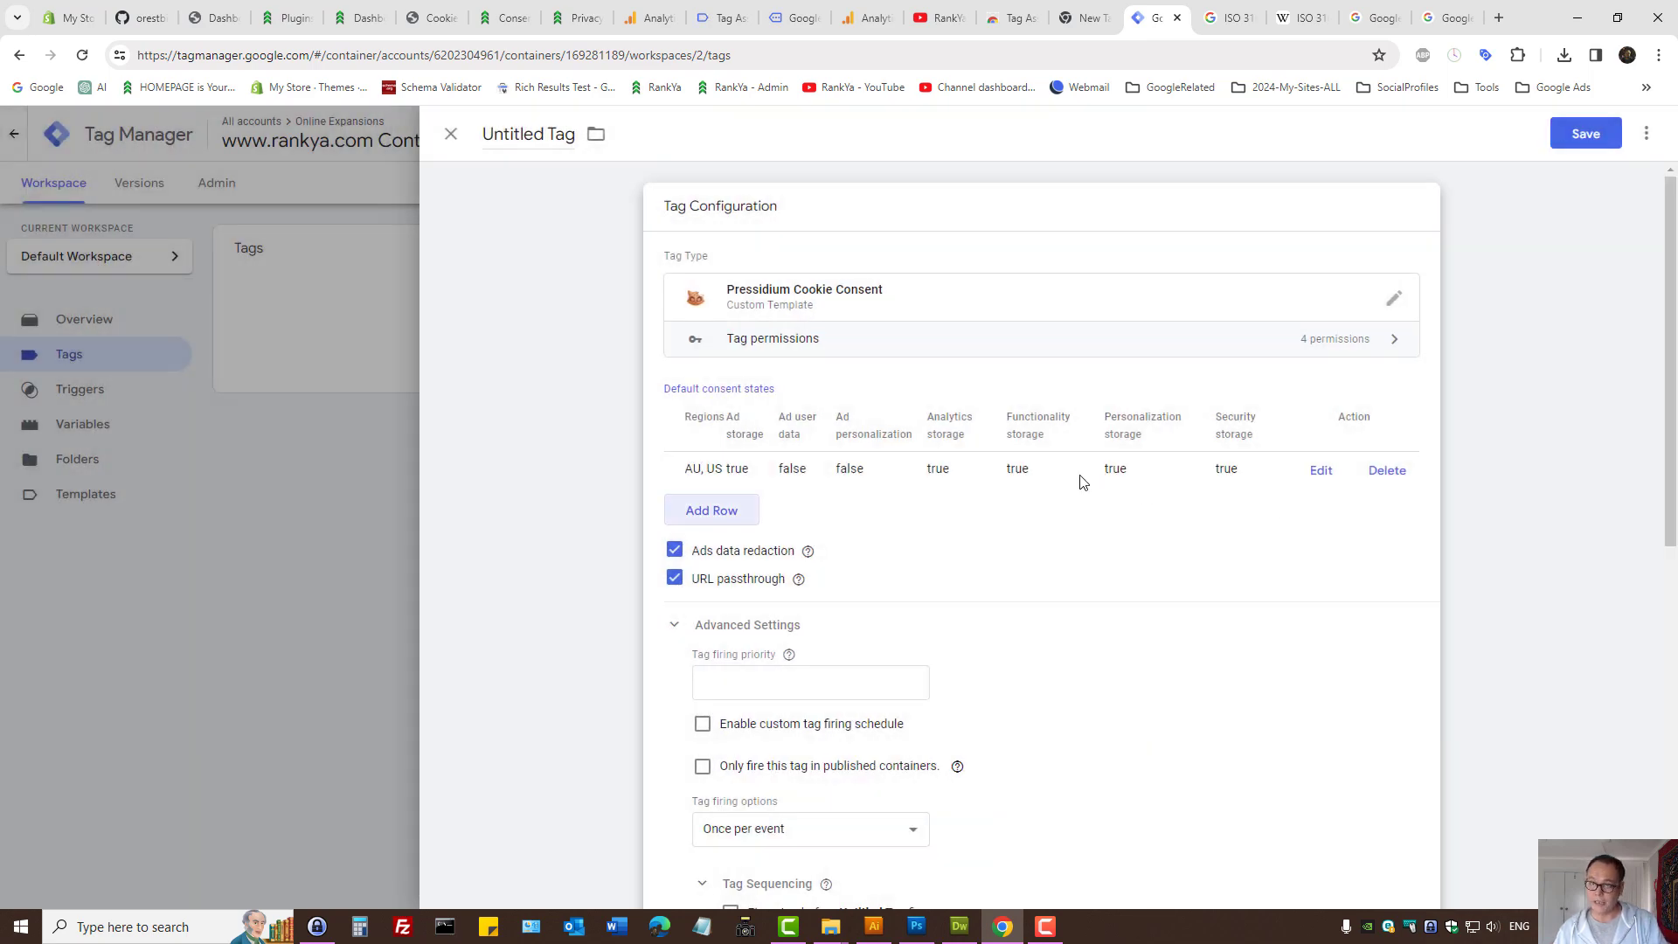
# - Check the AU, US row's granted values and false ad user data/personalization, then save the tag
pyautogui.scroll(-3, 1084, 482)
pyautogui.scroll(3, 1083, 483)
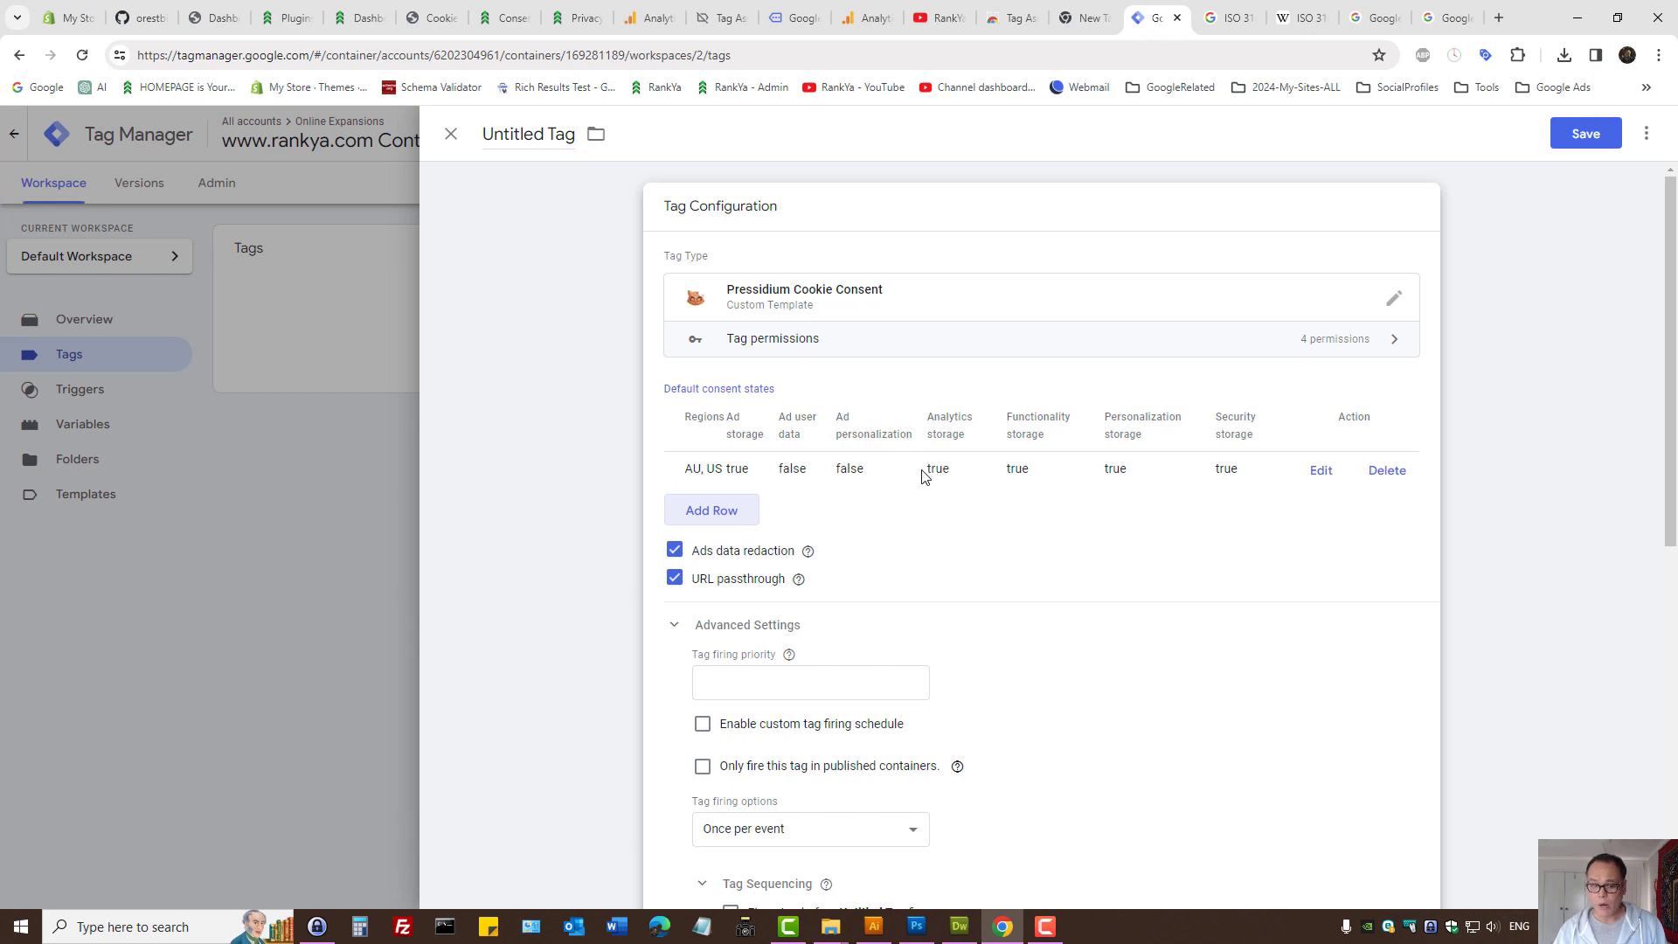
pyautogui.moveTo(923, 475); pyautogui.dragTo(1247, 474)
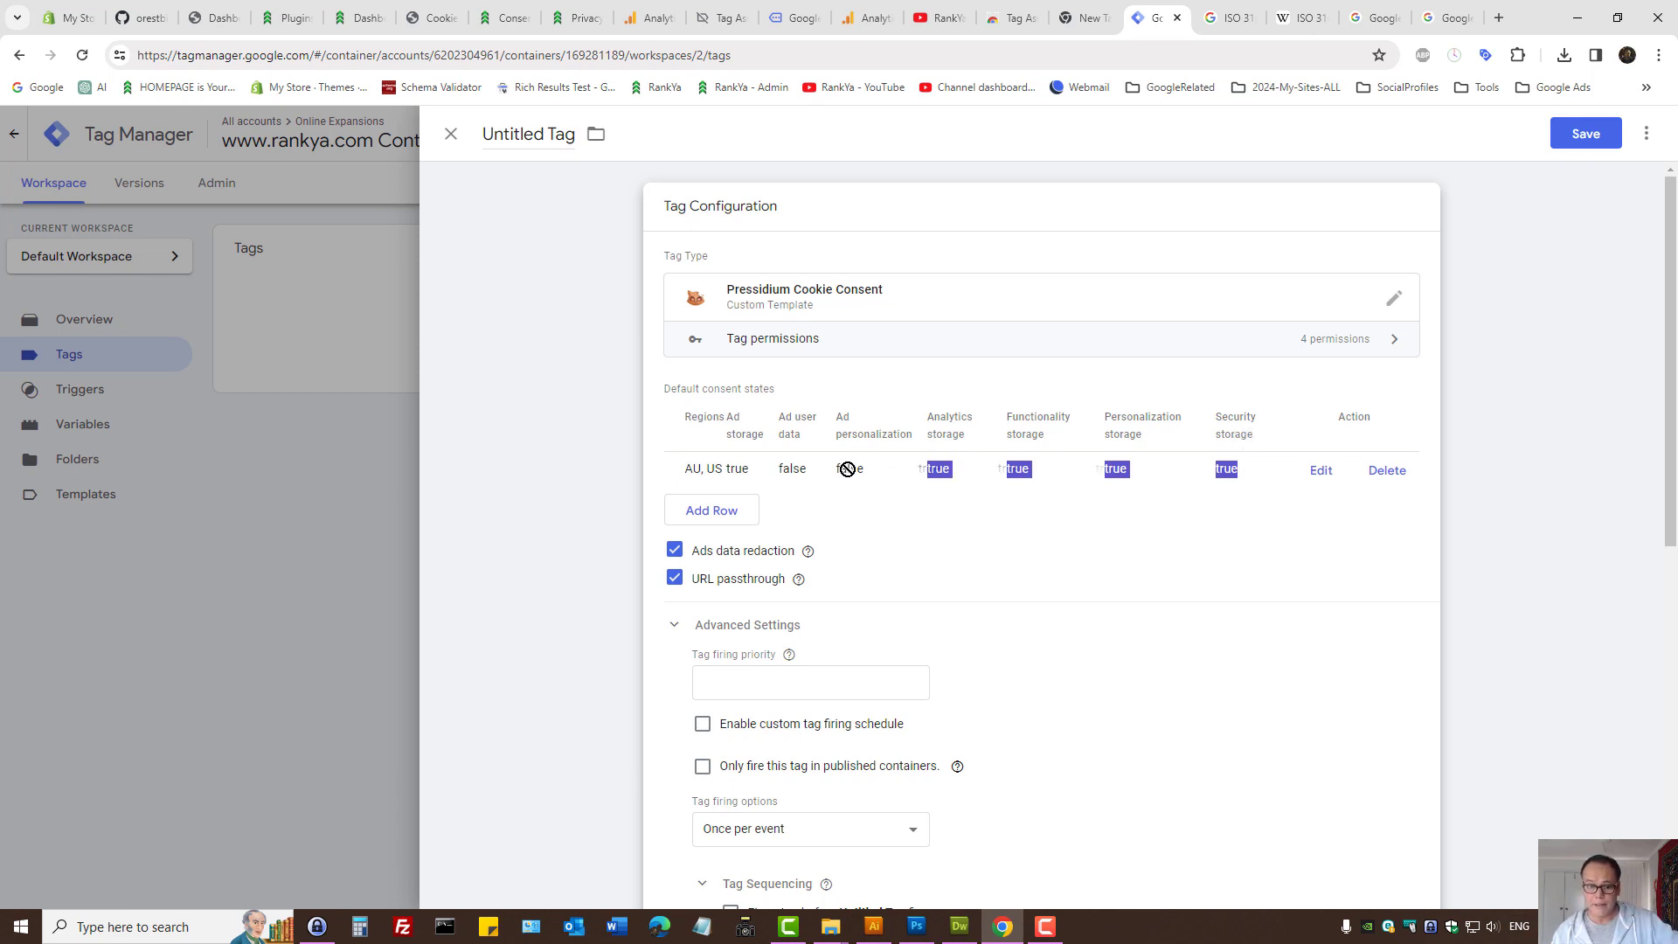
pyautogui.moveTo(785, 418); pyautogui.dragTo(800, 439)
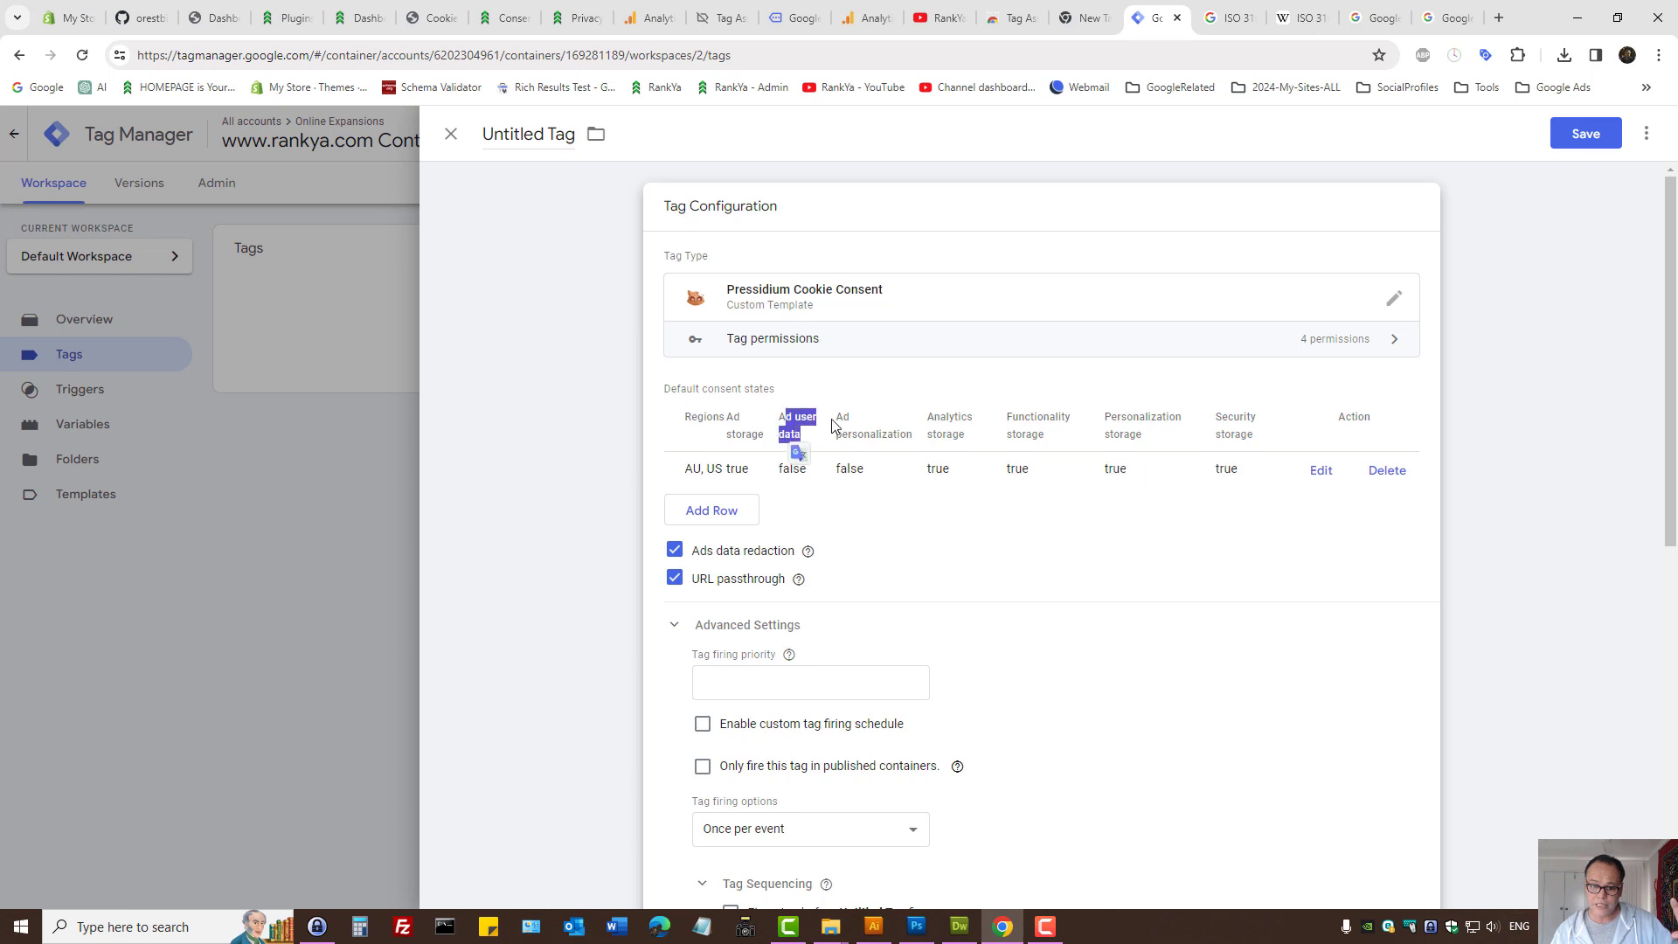
pyautogui.moveTo(917, 443); pyautogui.dragTo(780, 437)
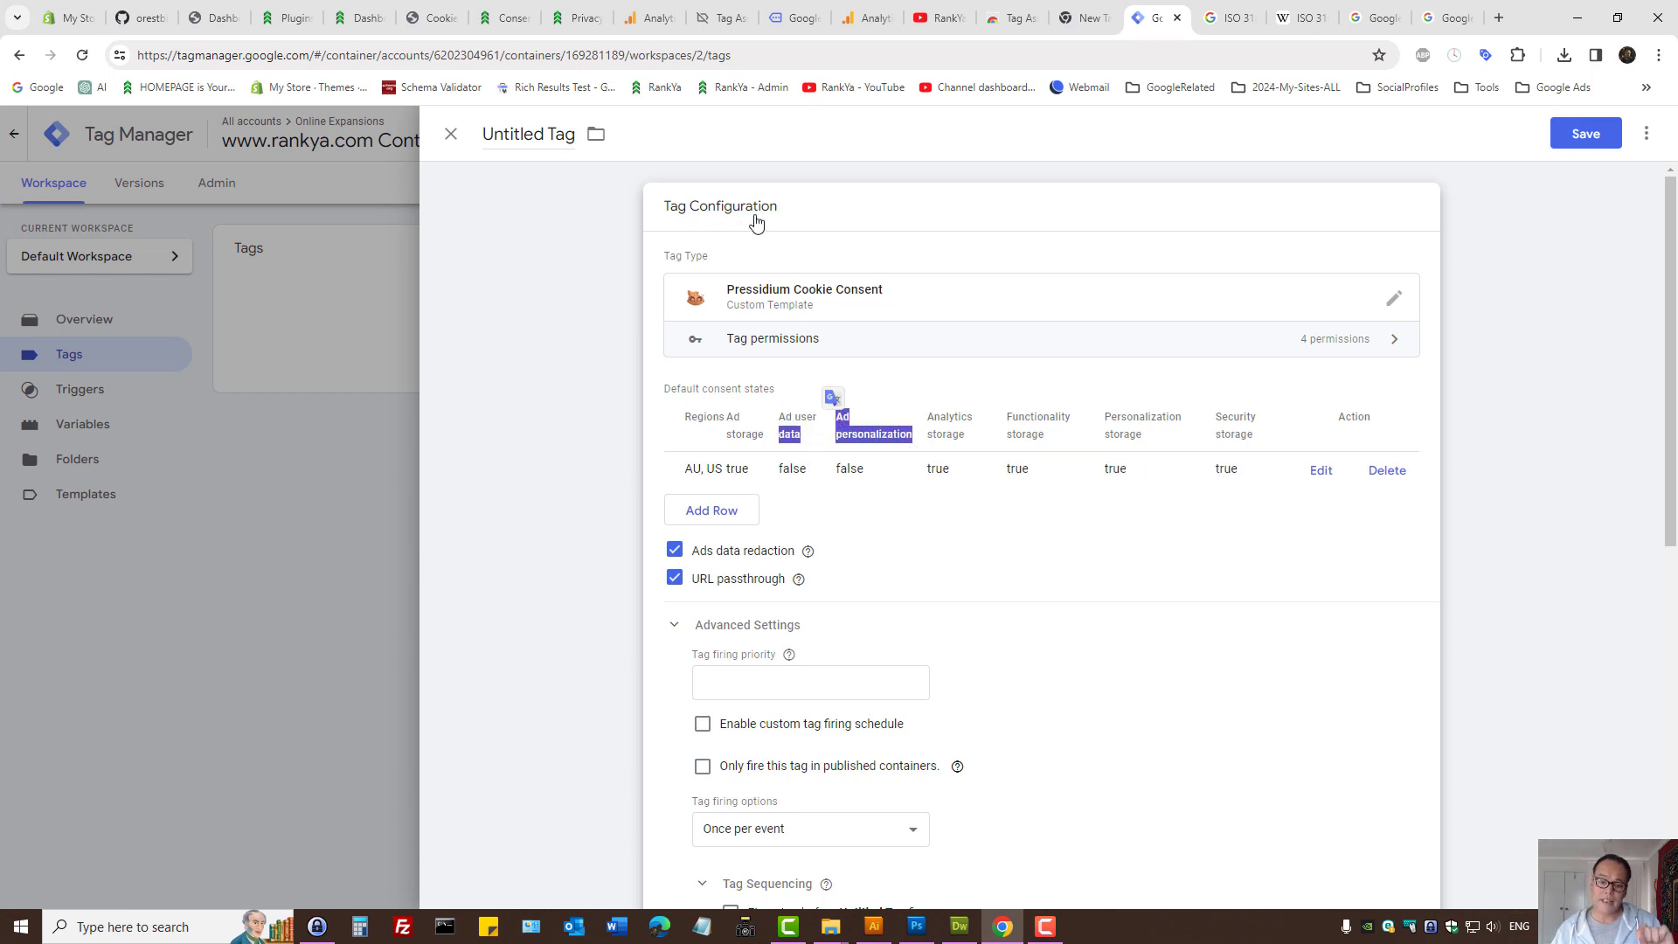
pyautogui.doubleClick(848, 469)
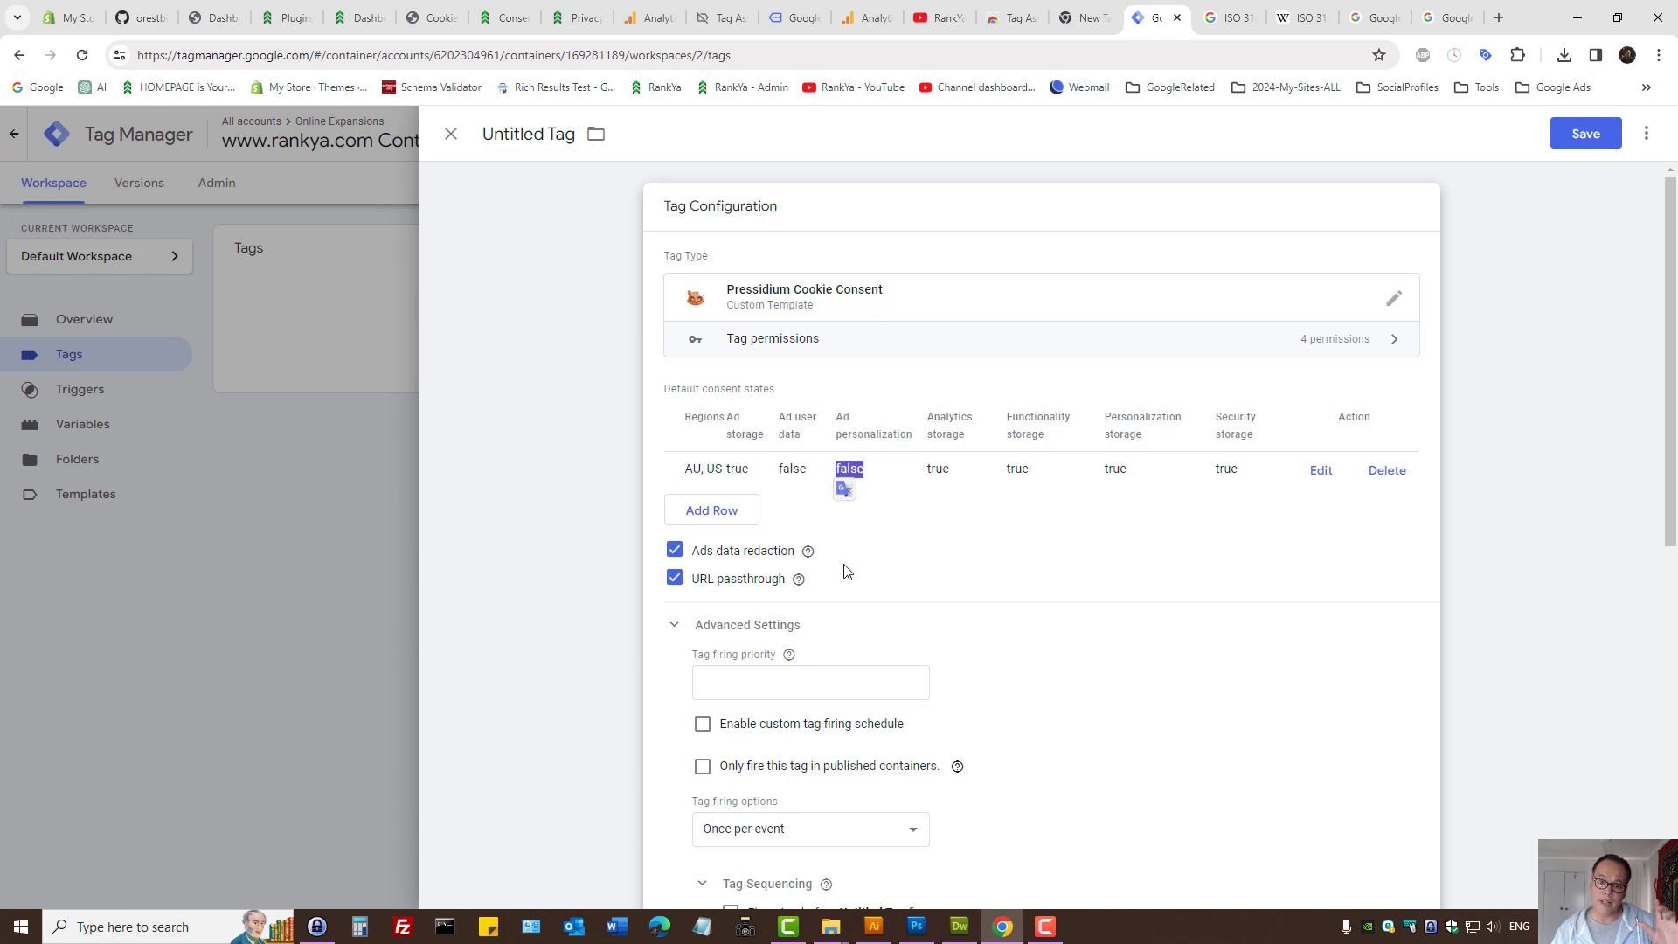
pyautogui.click(1585, 133)
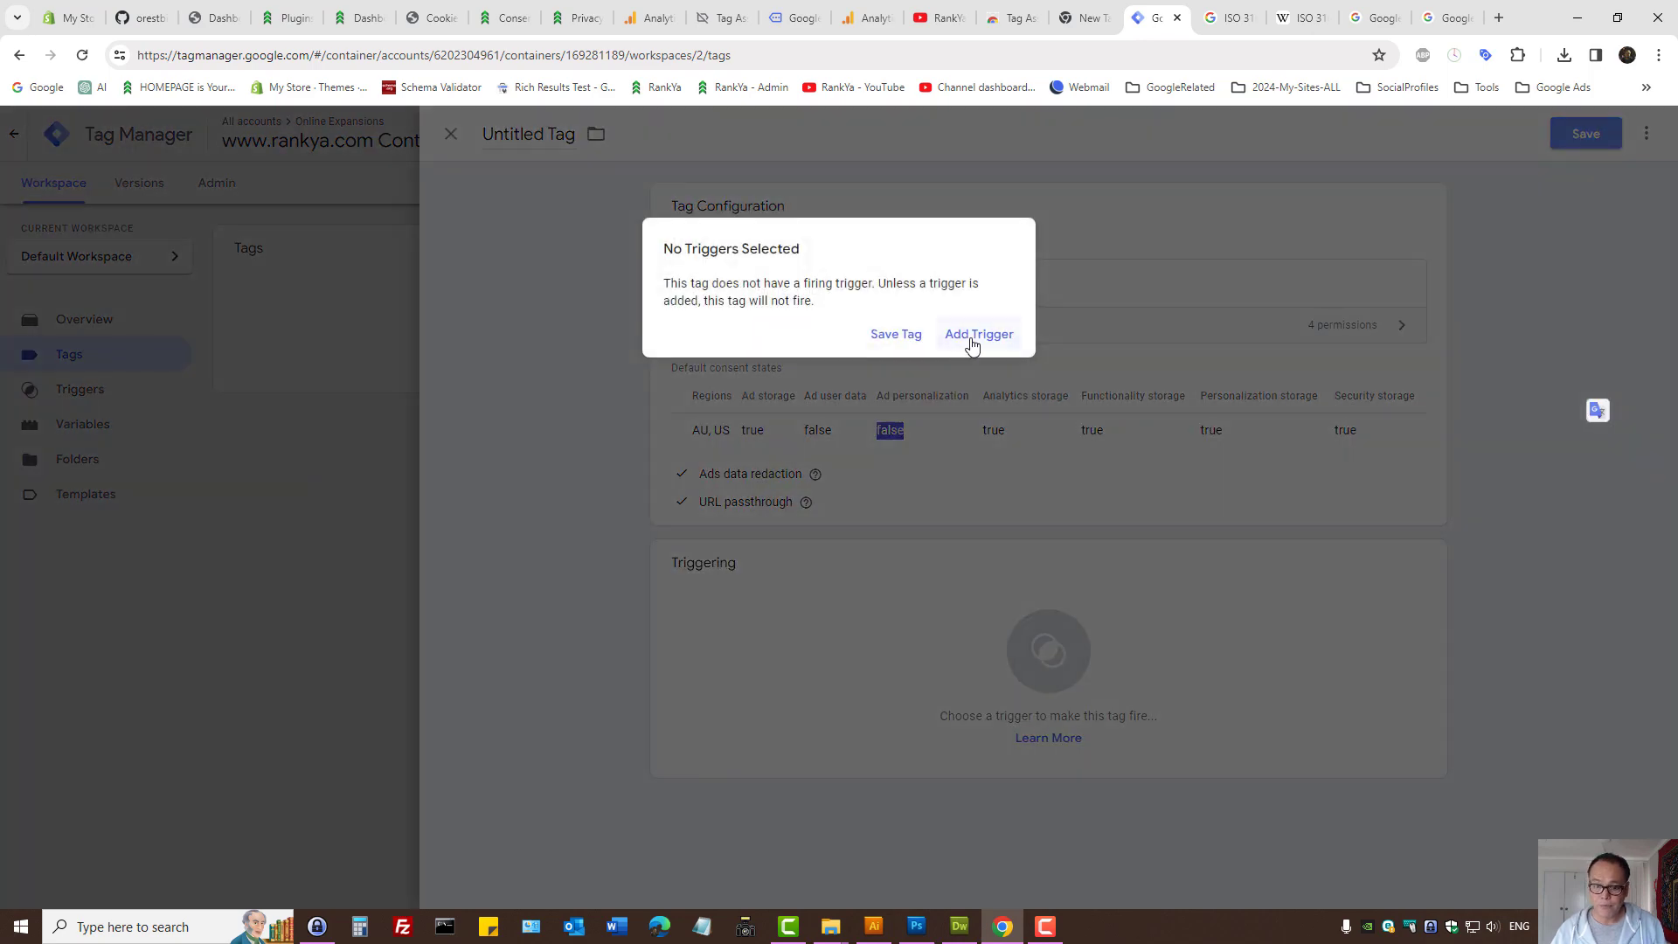
# - Make the tag fire on Consent Initialization - All Pages, after briefly trying All Pages
pyautogui.click(965, 339)
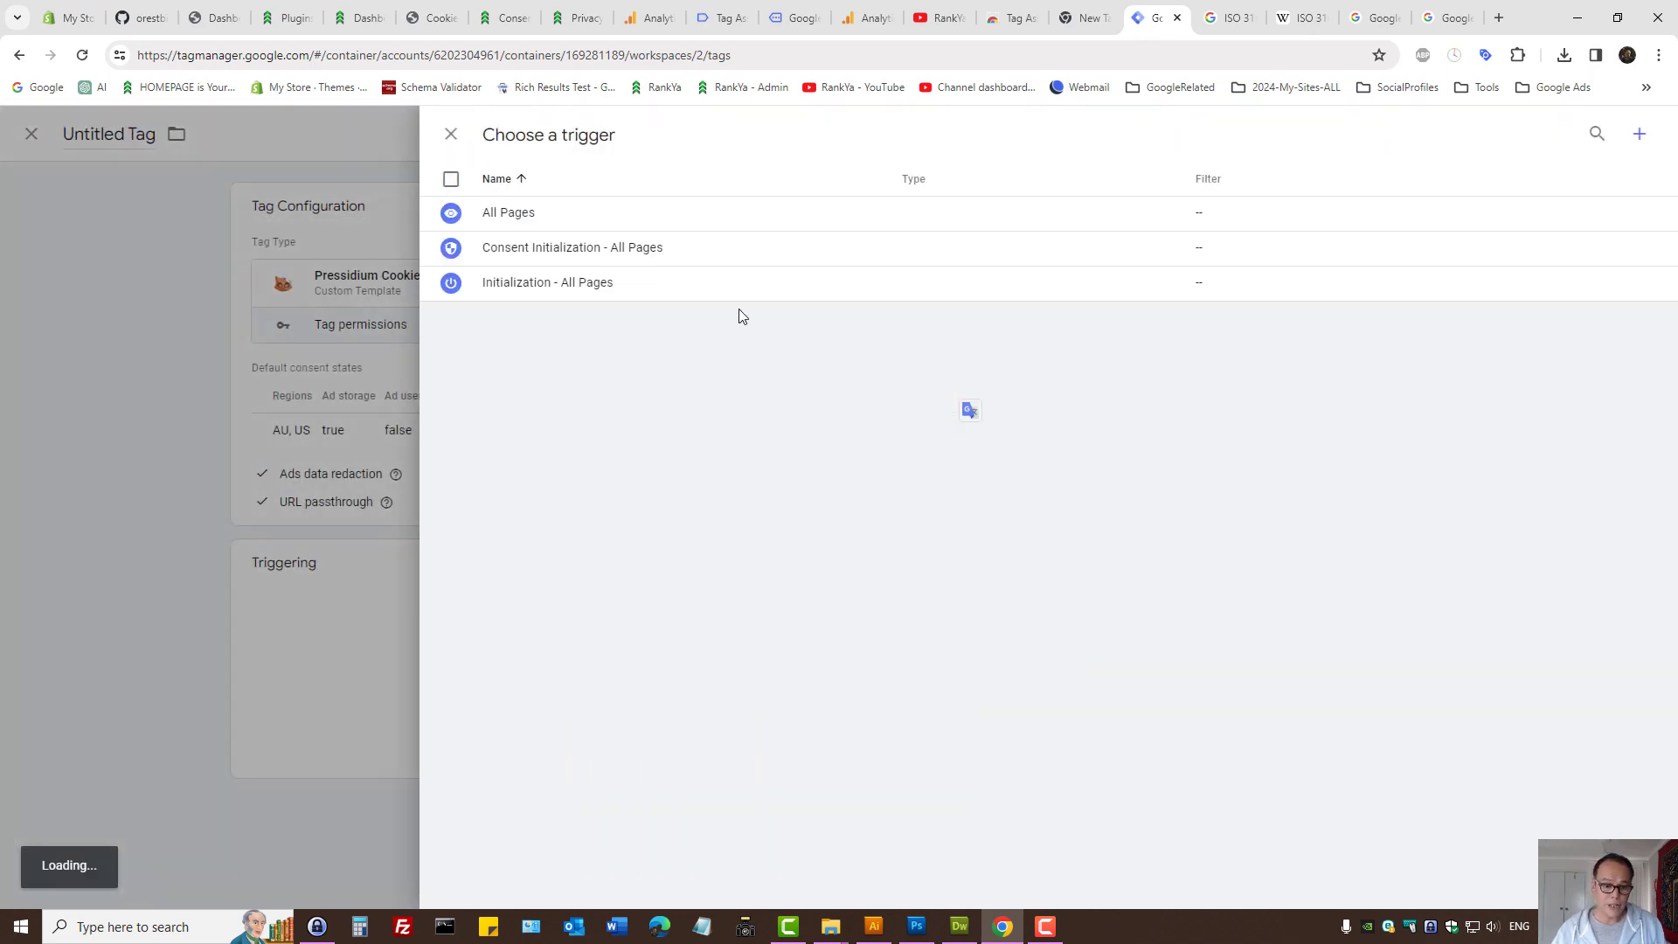
pyautogui.click(563, 249)
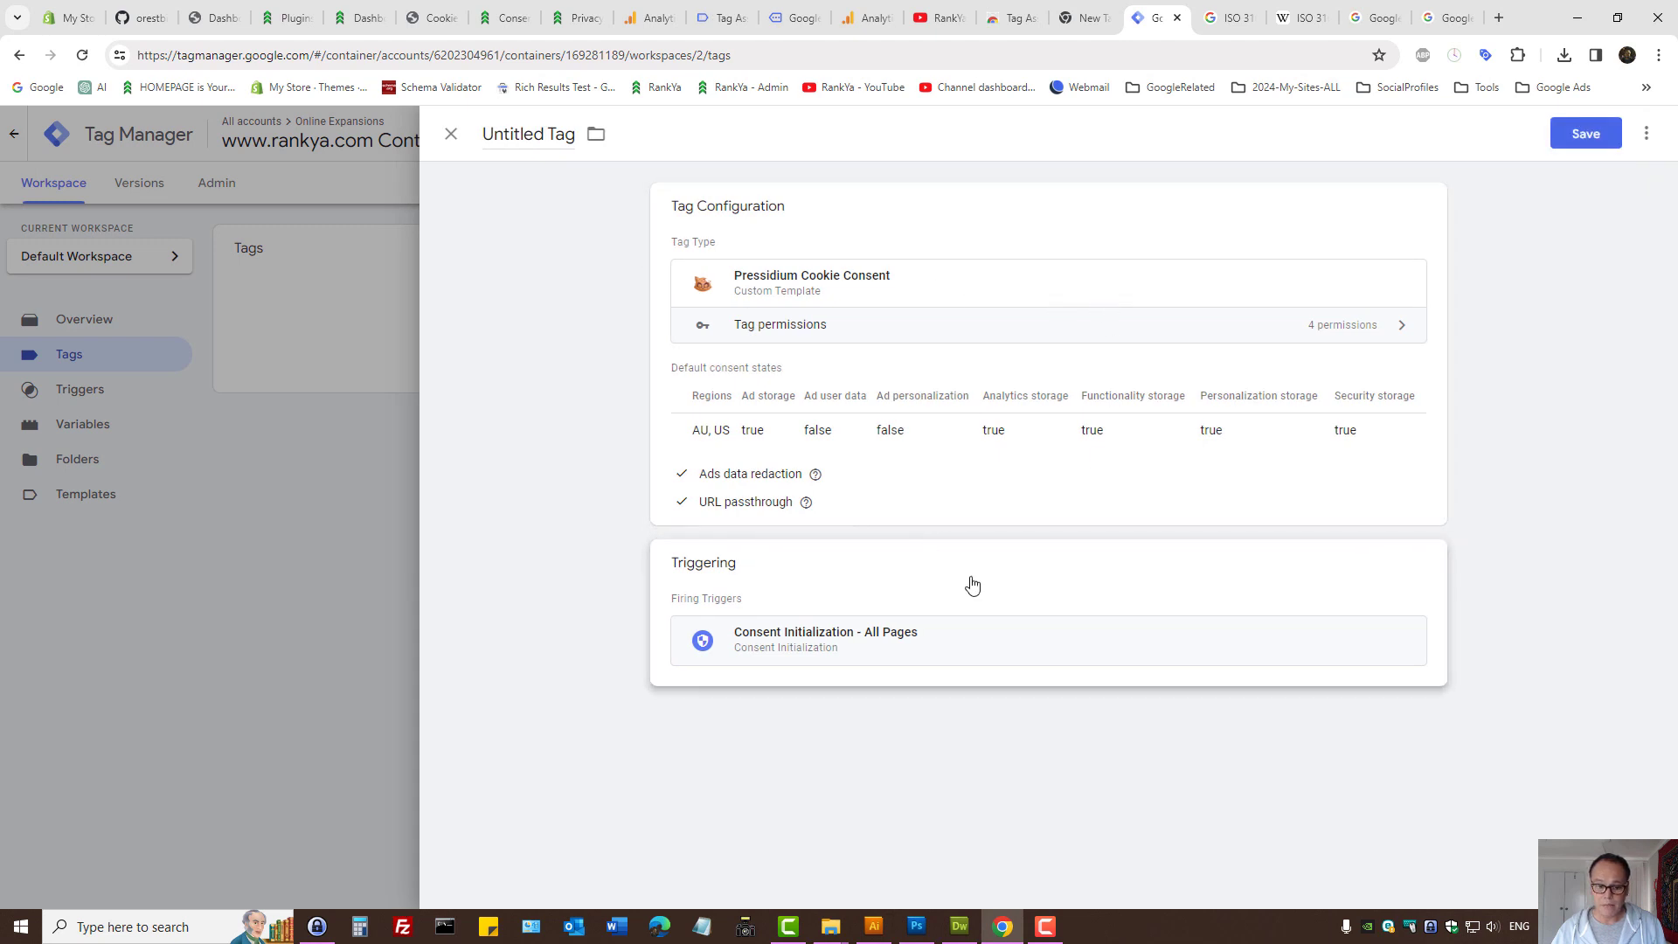
pyautogui.click(1416, 568)
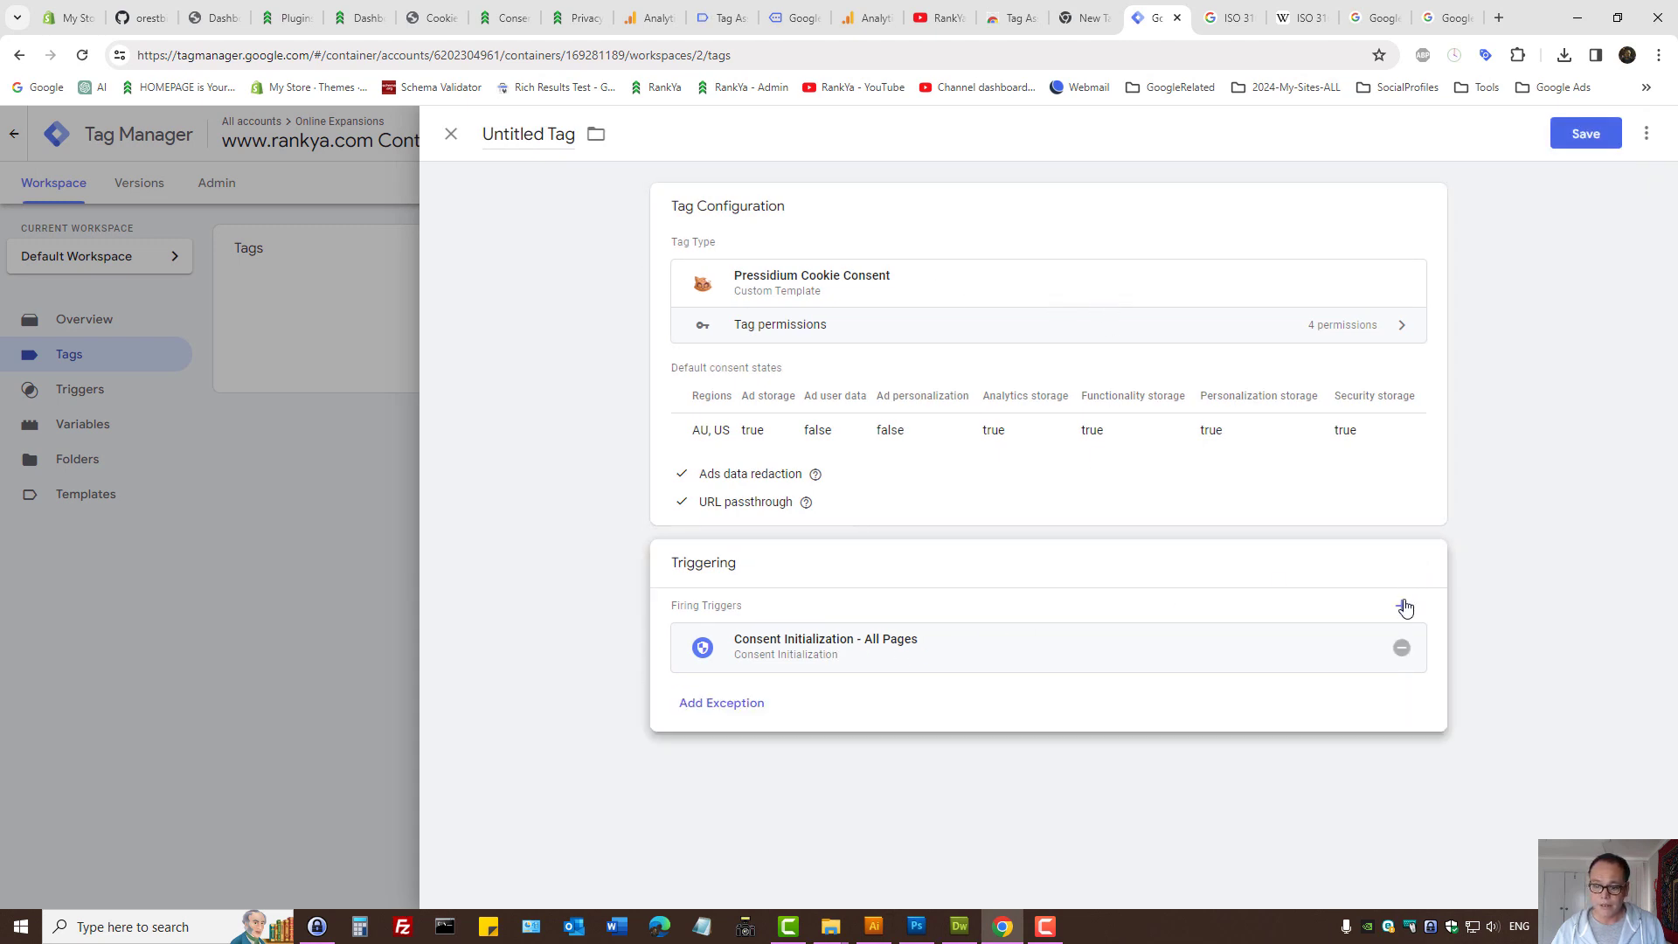
pyautogui.click(1401, 649)
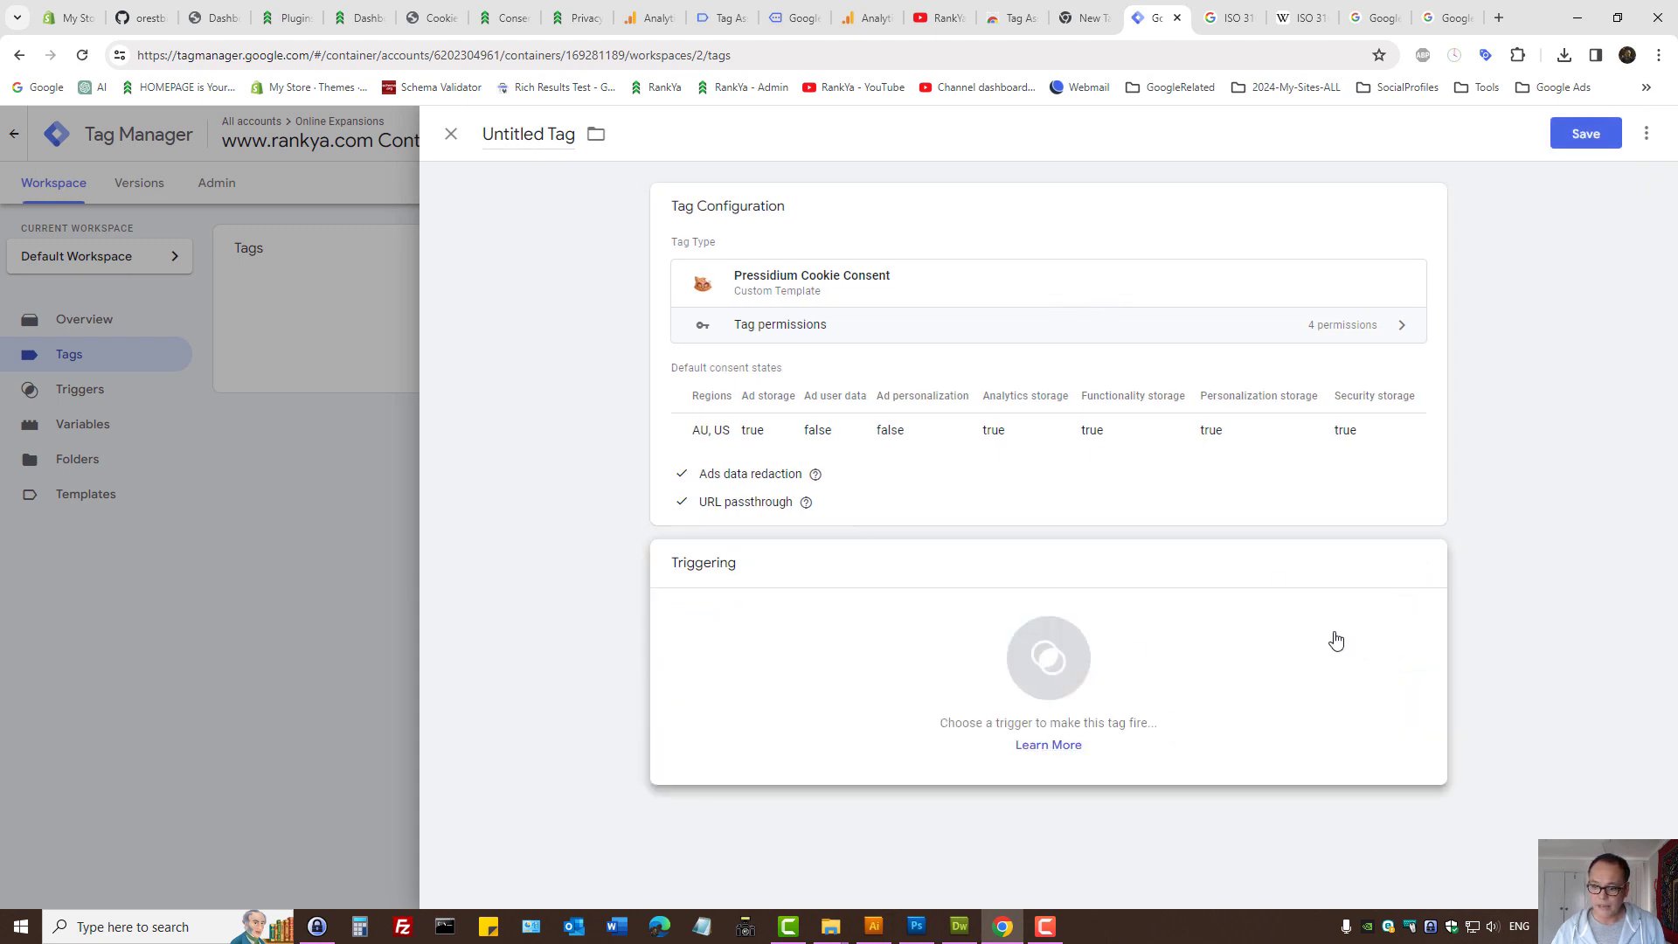
pyautogui.click(847, 636)
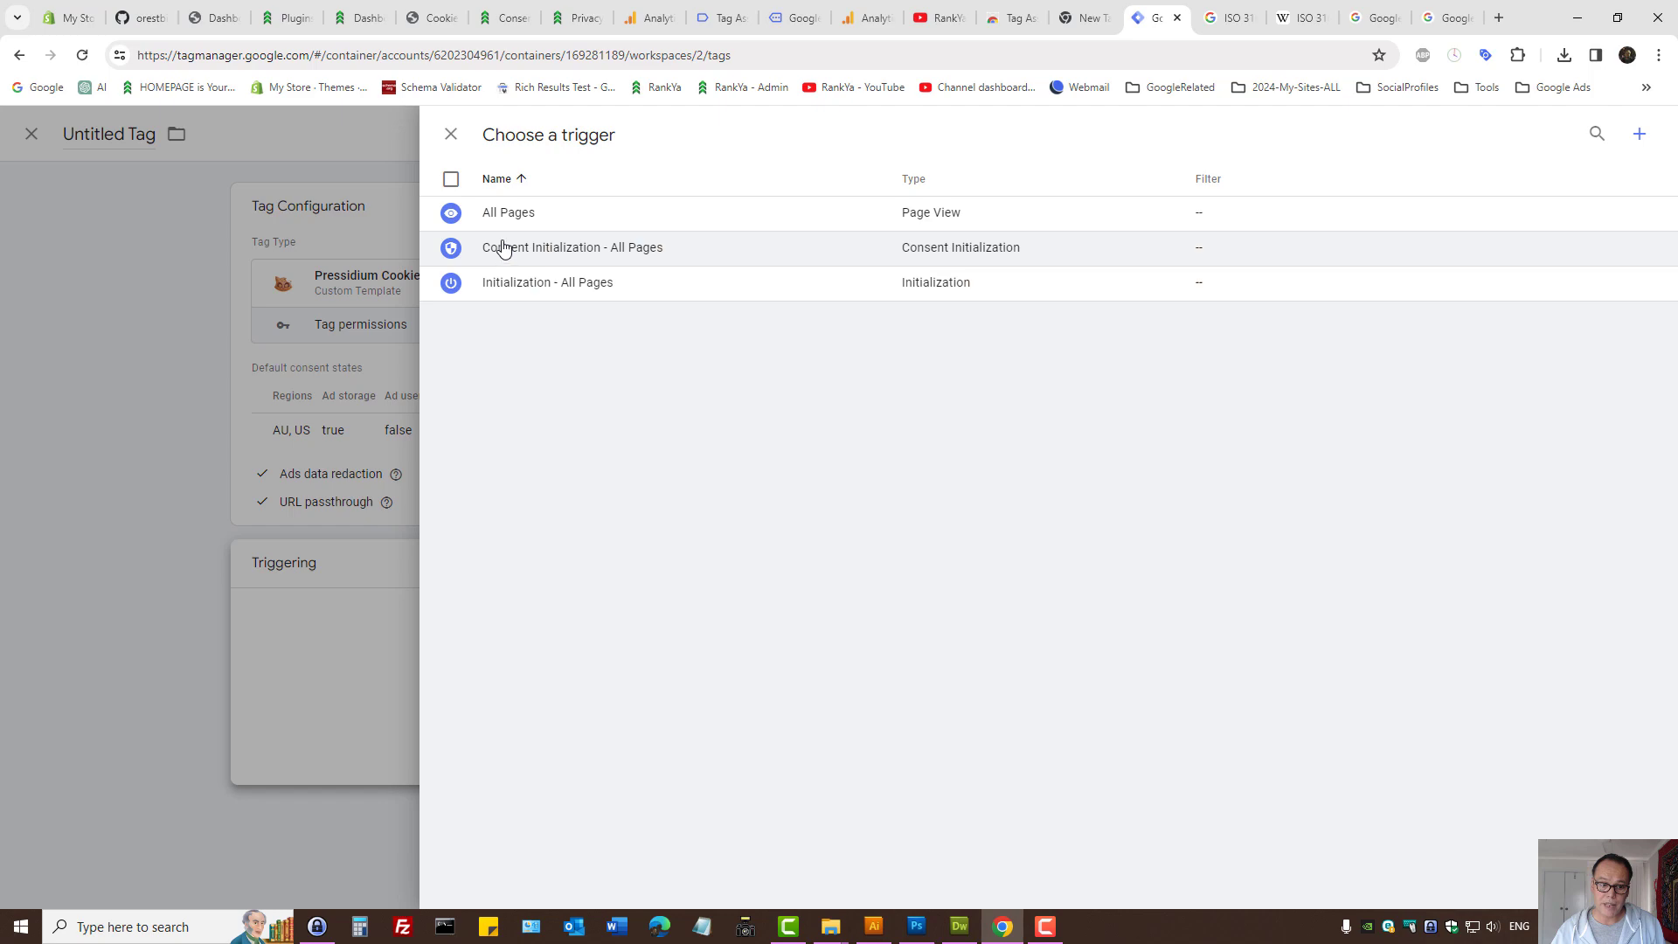
pyautogui.click(494, 215)
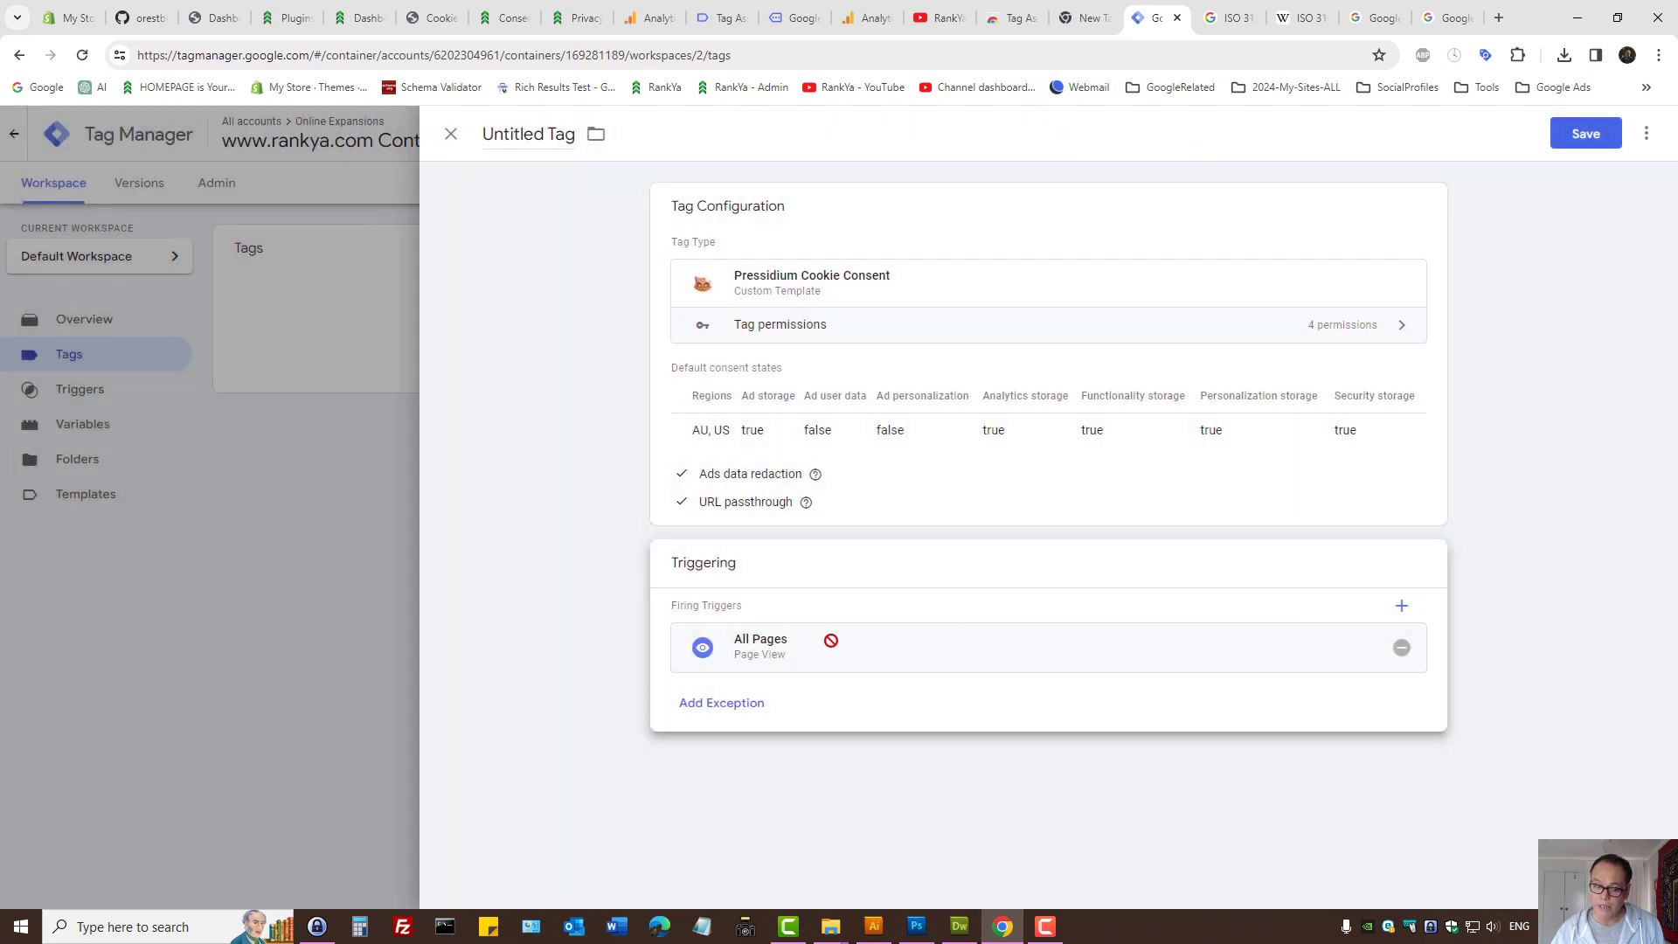
pyautogui.click(1401, 648)
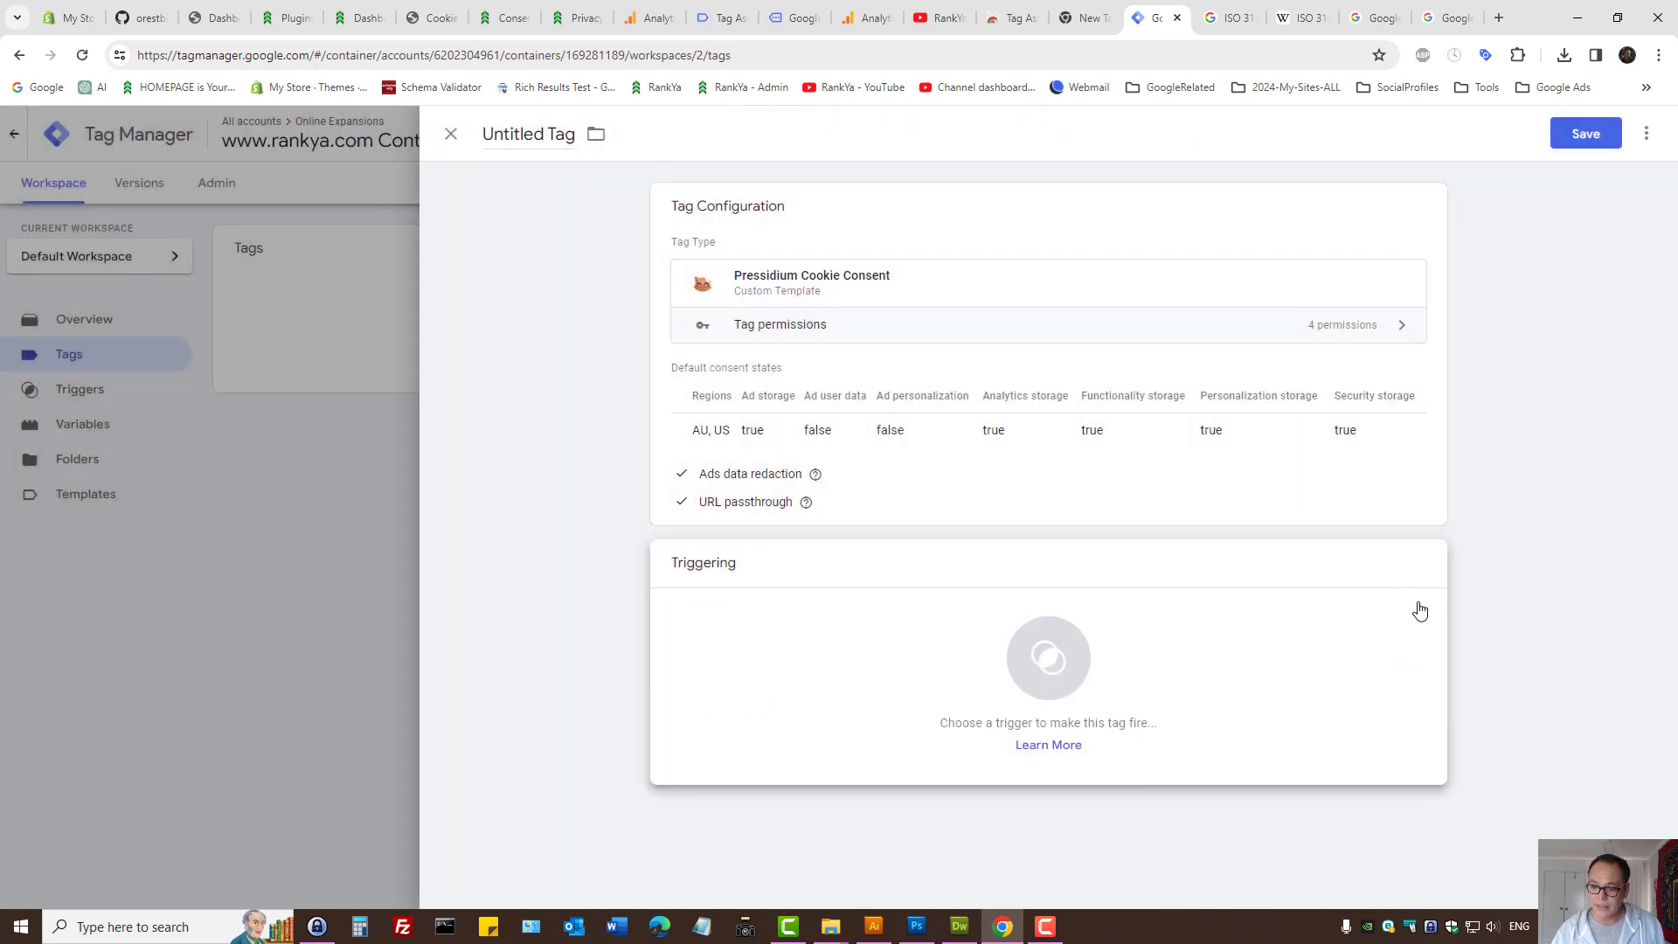
pyautogui.click(1405, 626)
pyautogui.click(499, 253)
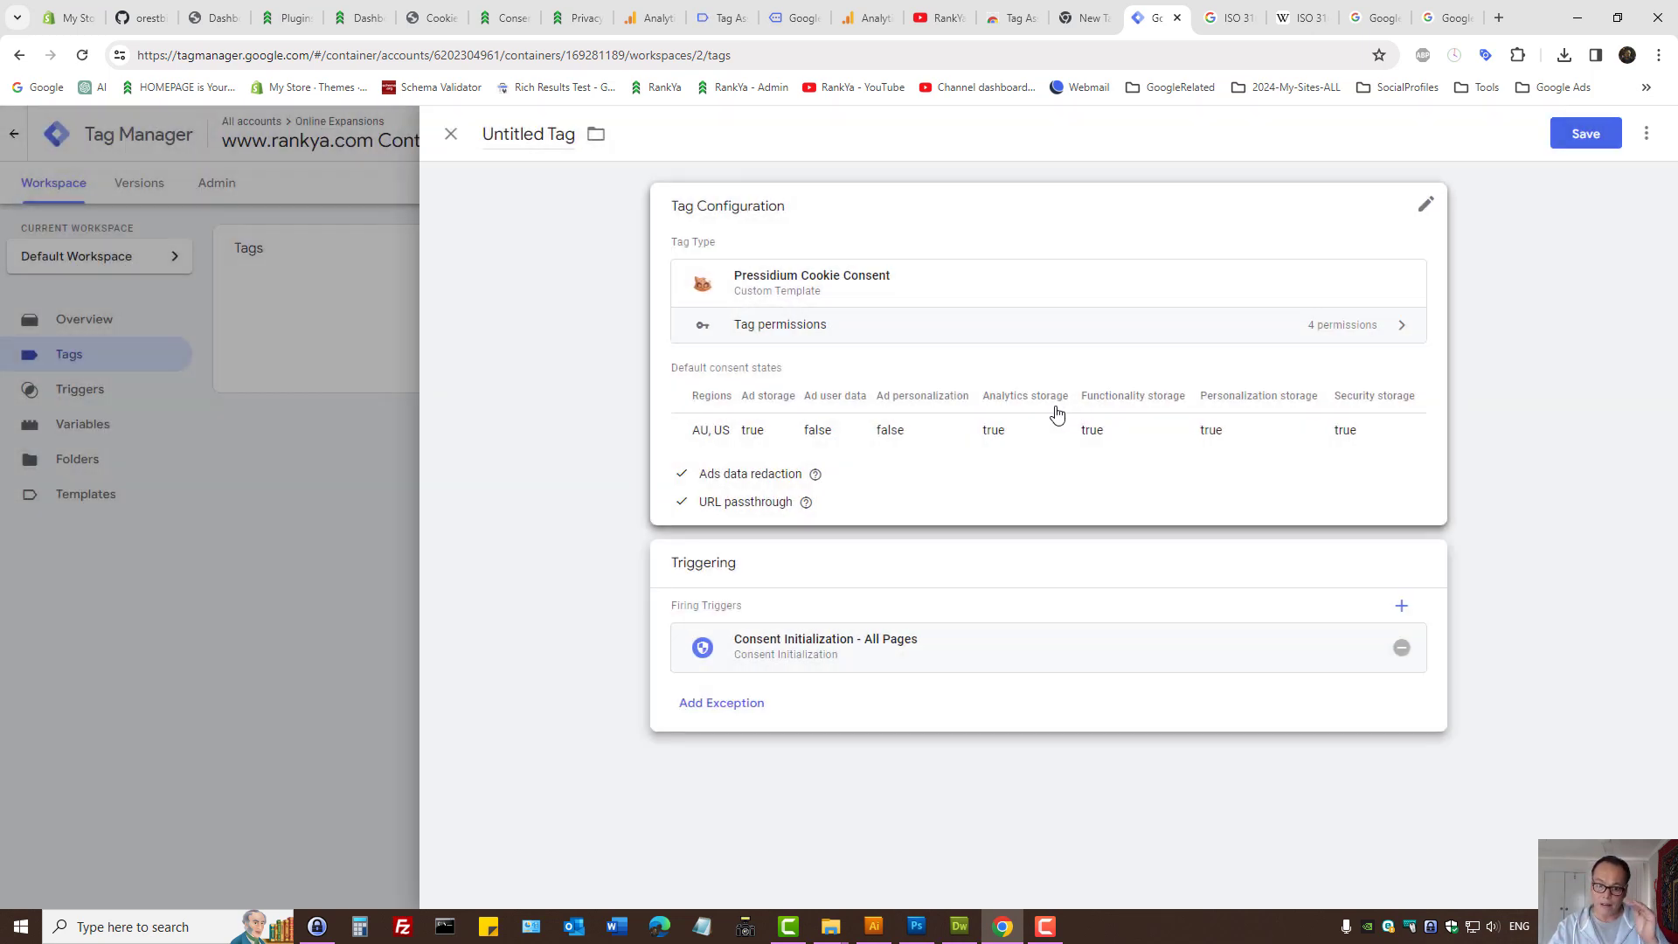
# - Save the tag, keeping the name Pressidium Cookie Consent in the Rename Tag dialog
pyautogui.click(1585, 133)
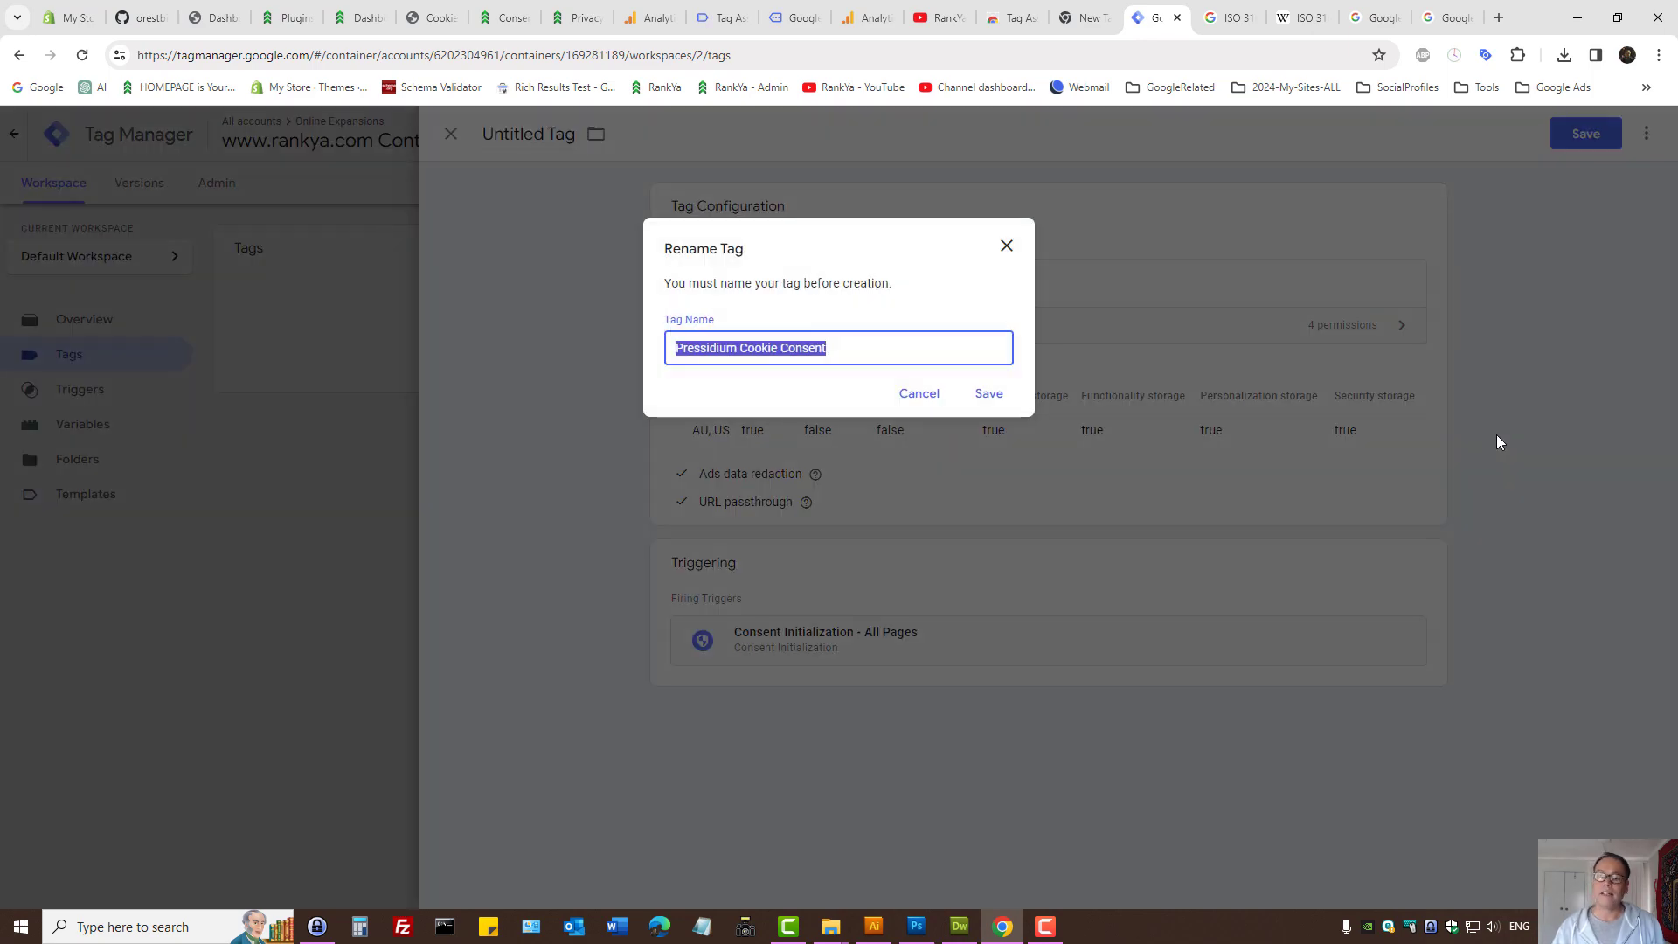
pyautogui.click(974, 398)
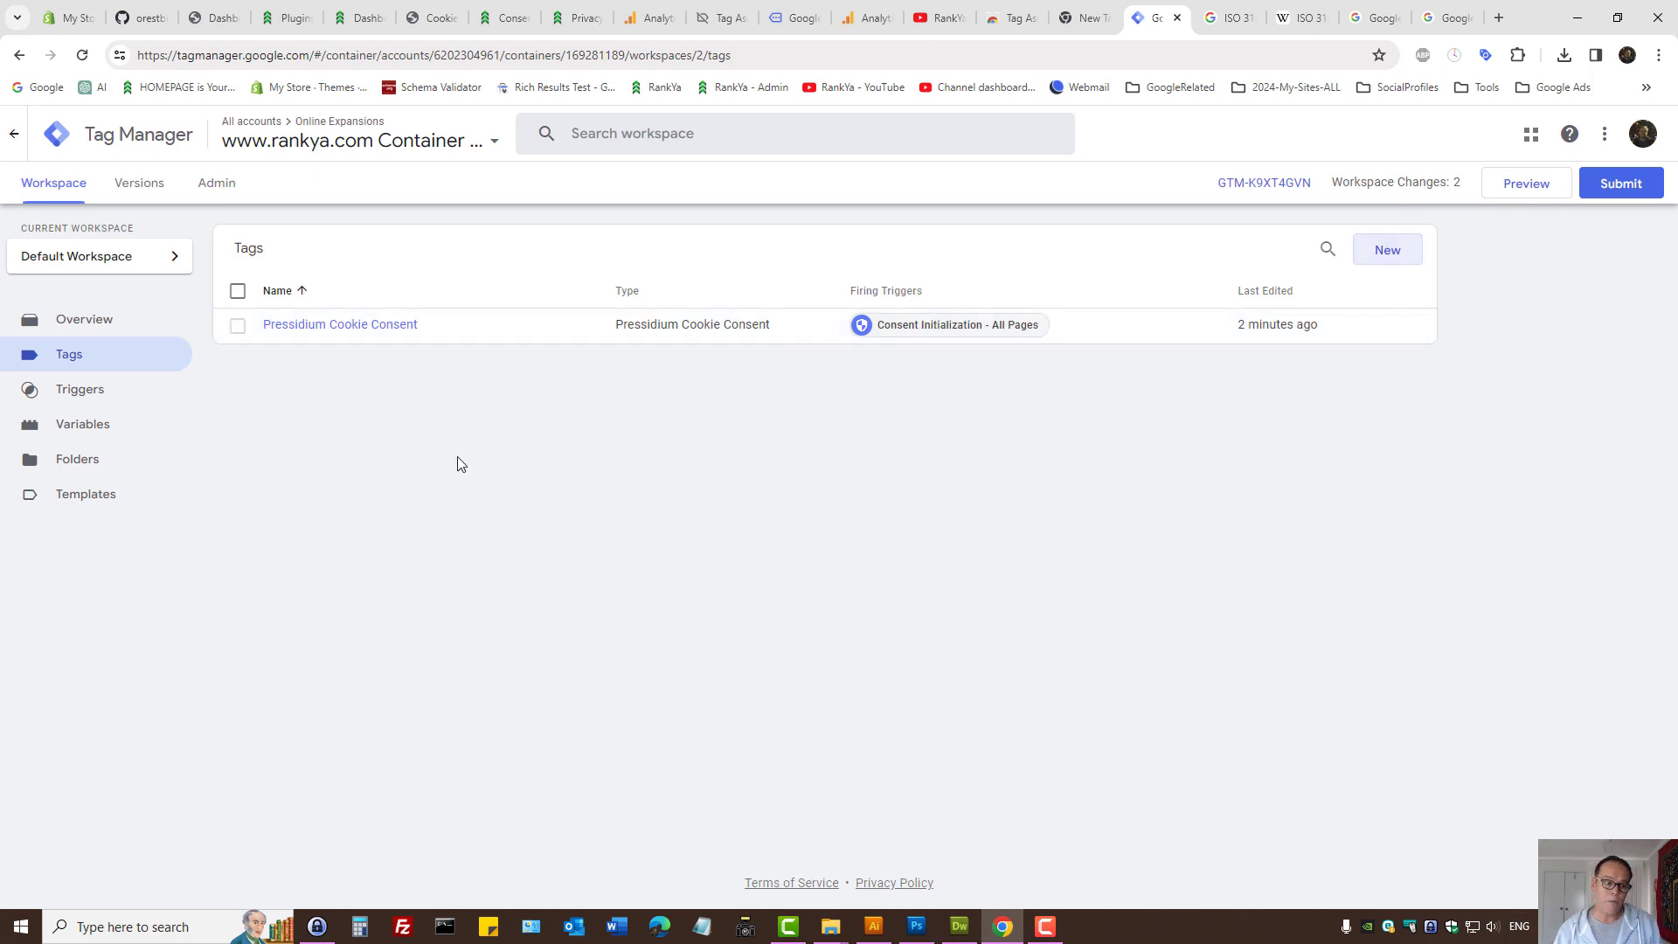
# - Show the Templates page with the Pressidium Cookie Consent template, glancing at the Consent Mode article
pyautogui.click(84, 498)
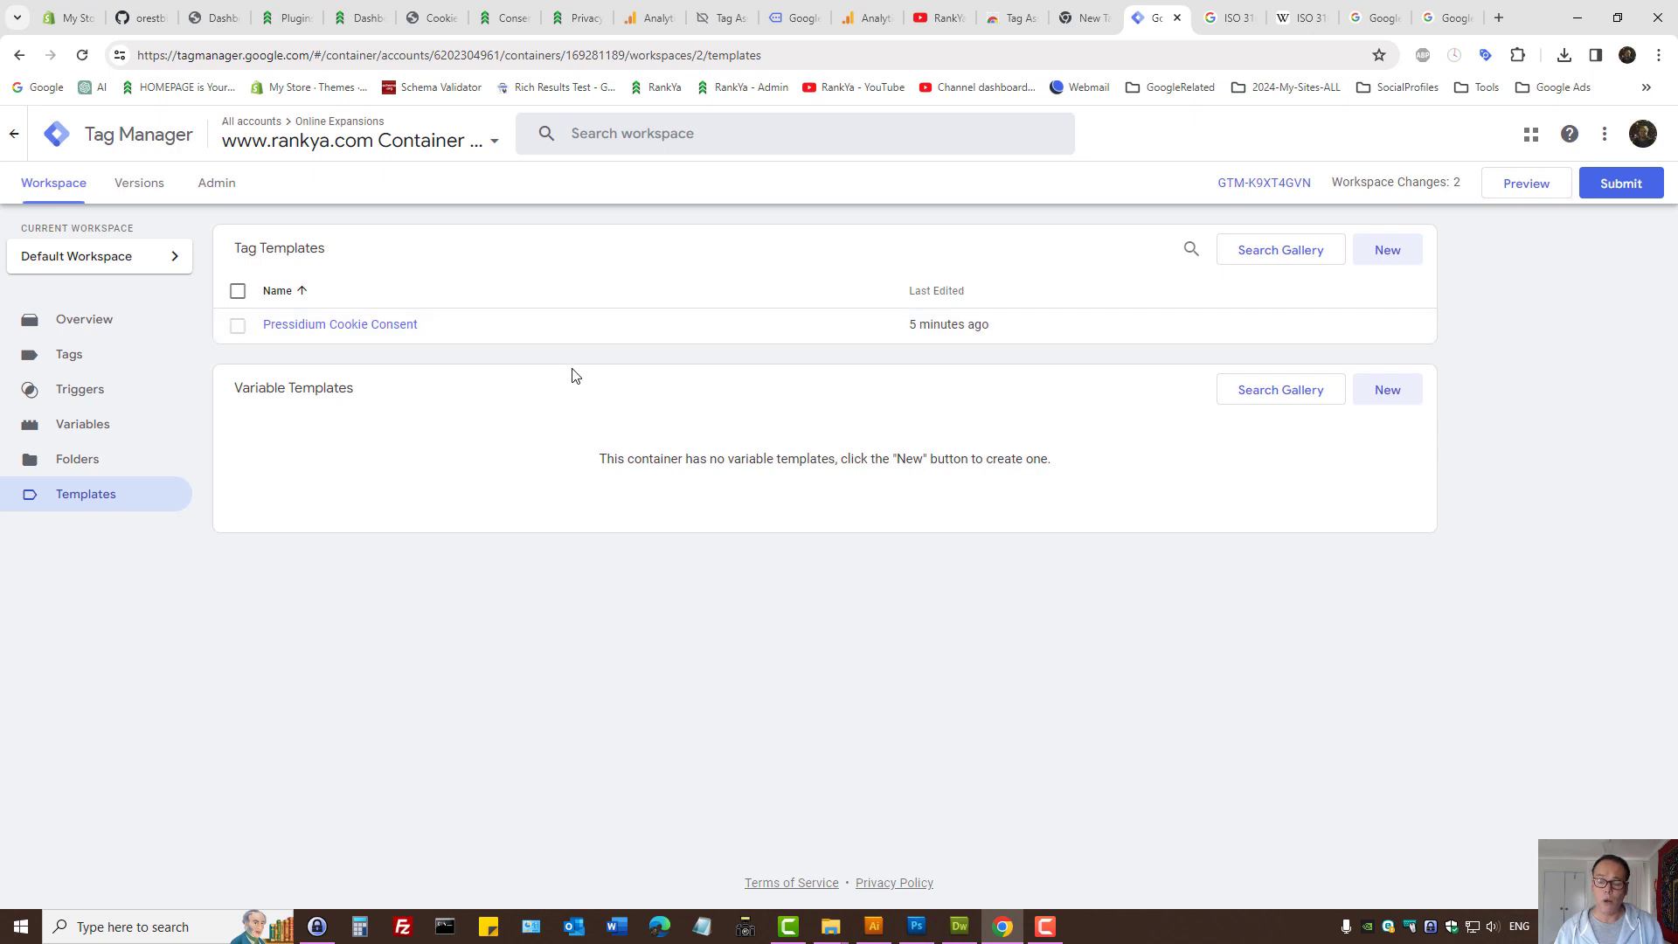
pyautogui.click(505, 18)
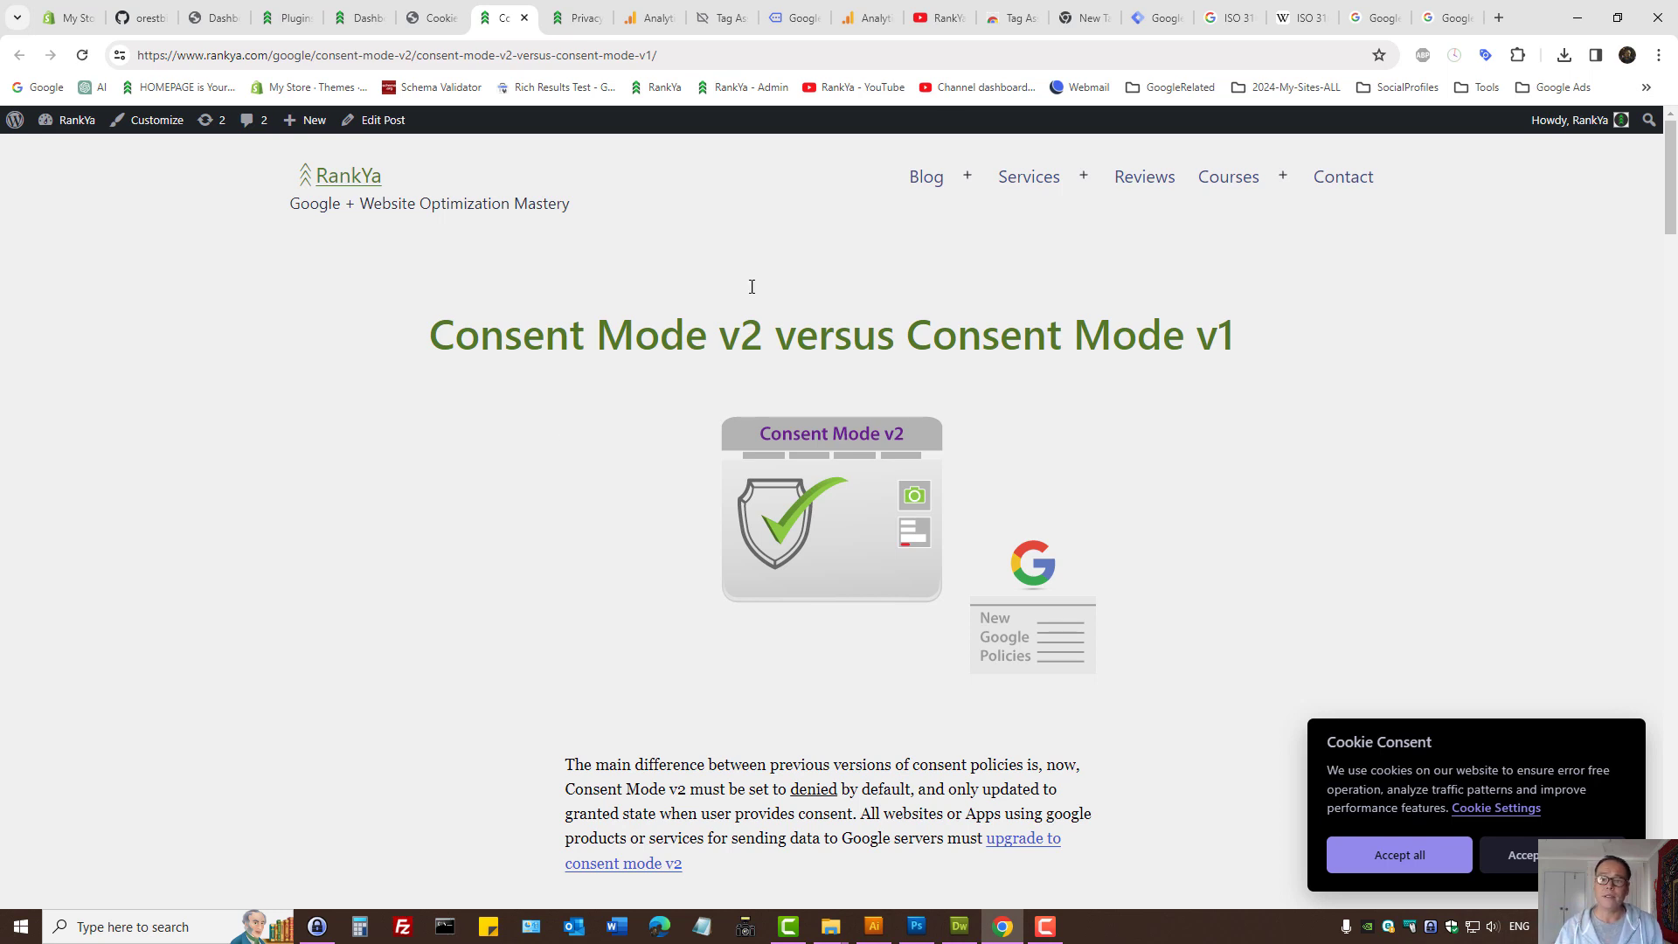
pyautogui.click(1154, 7)
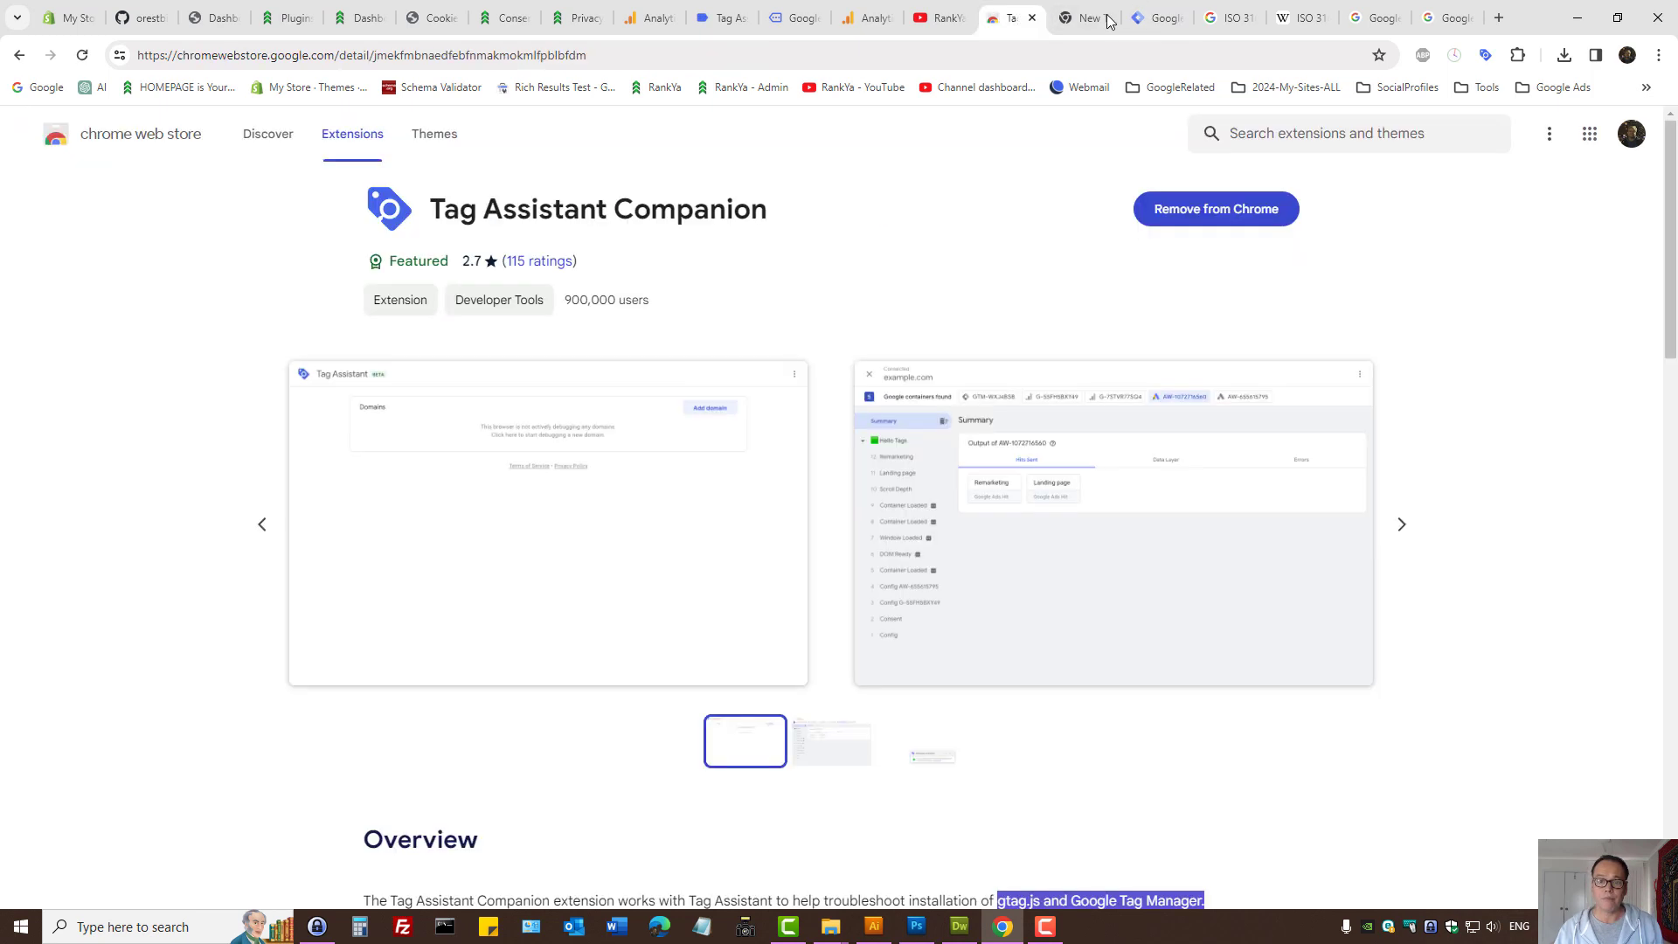
# - Check the Tag Assistant Companion extension page, then return to rankya.com running in debug mode
pyautogui.click(1012, 17)
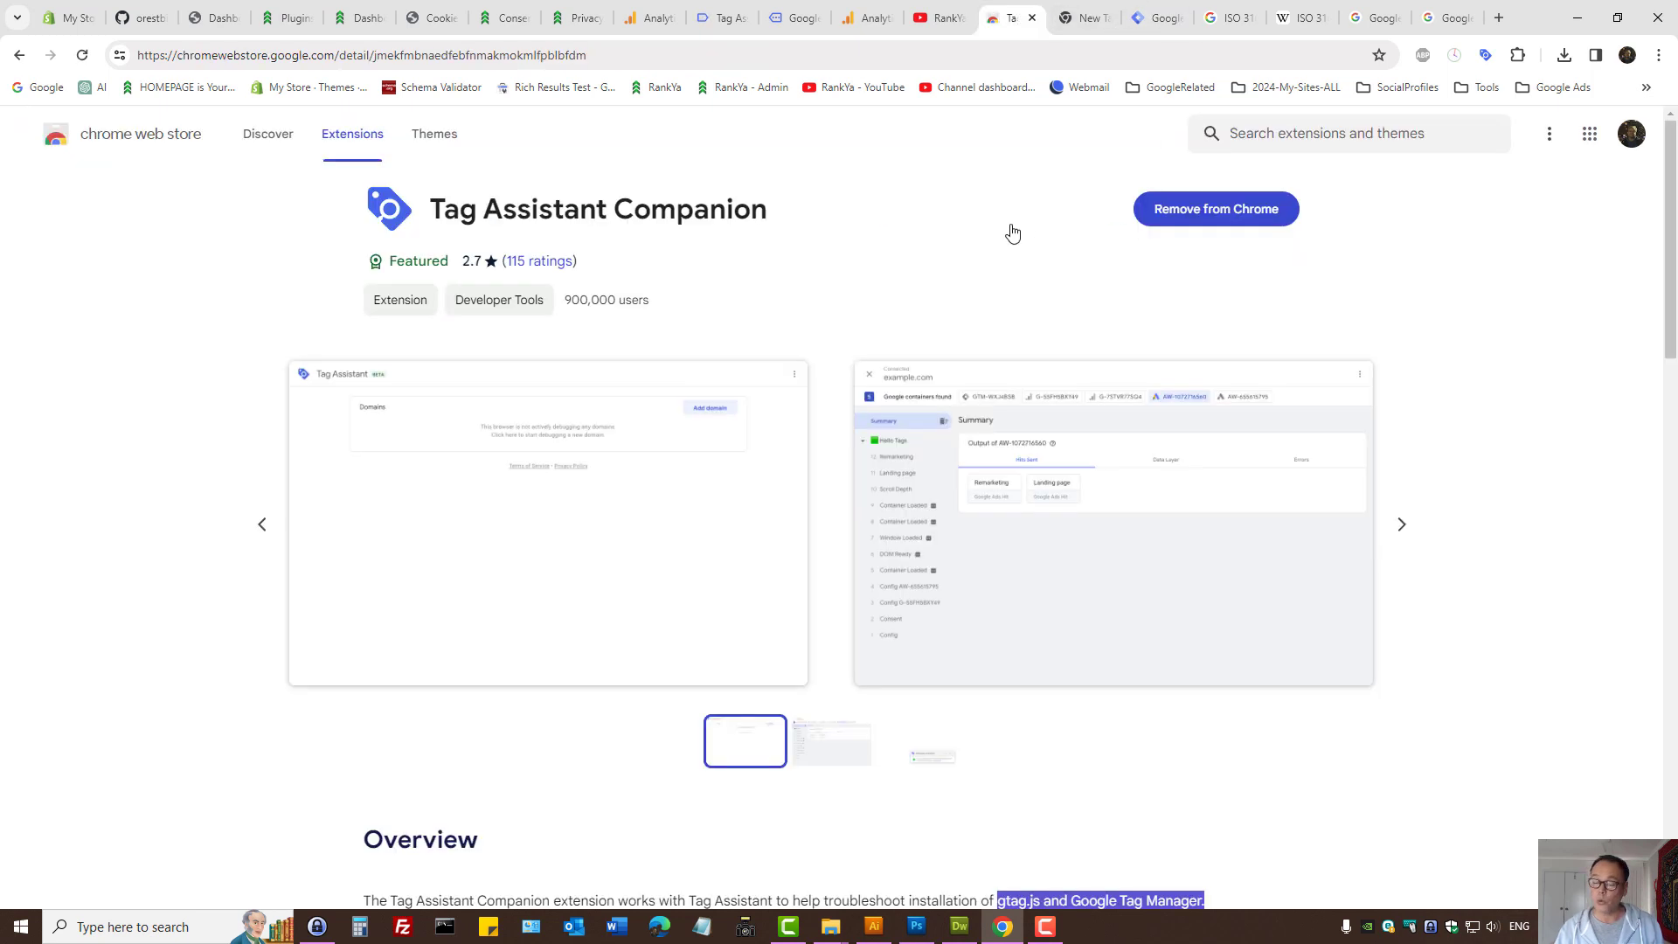
pyautogui.moveTo(835, 212); pyautogui.dragTo(469, 228)
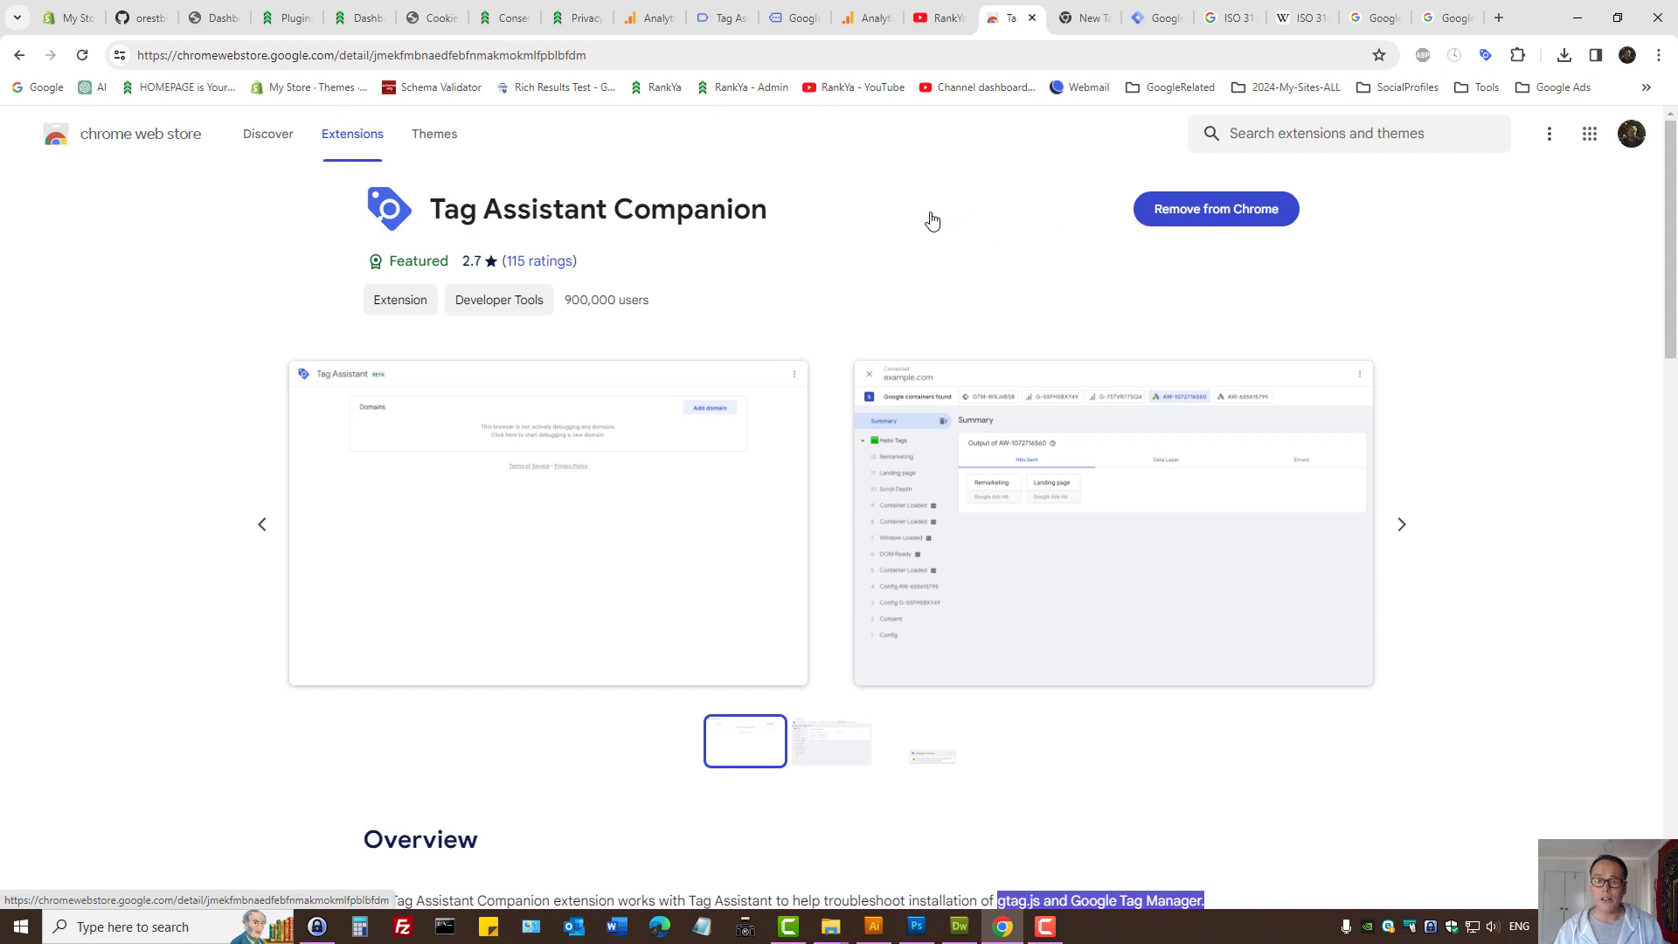
pyautogui.click(804, 20)
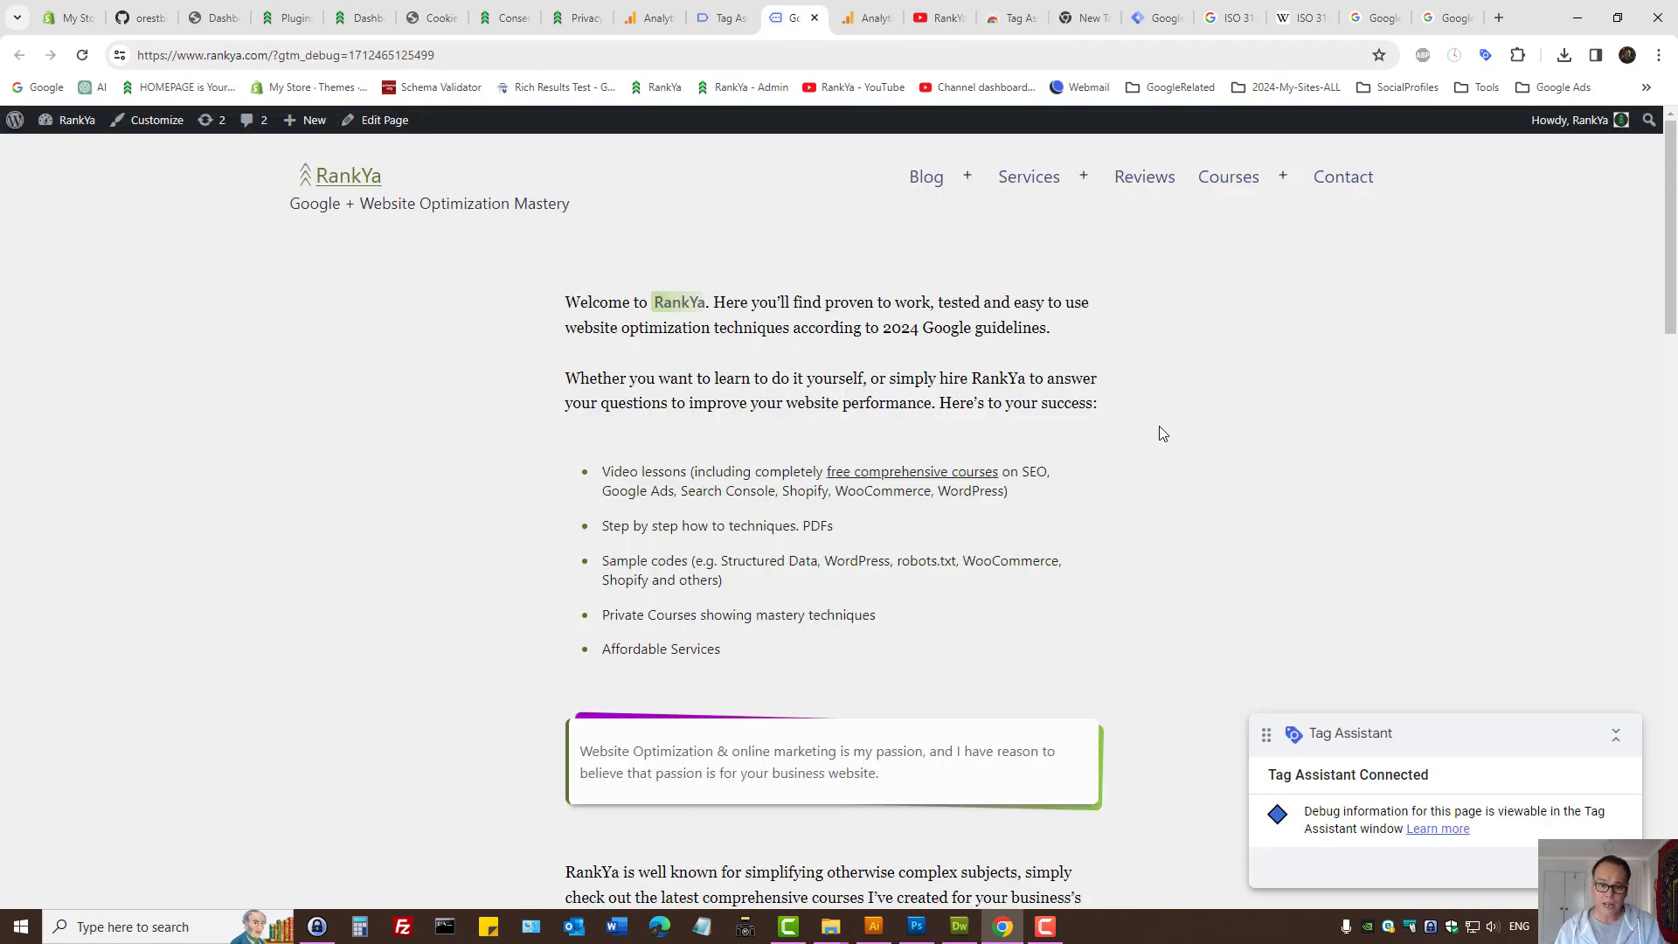
# - Review Tag Assistant's consent table showing all seven types Denied then Granted, then go to YouTube
pyautogui.click(721, 18)
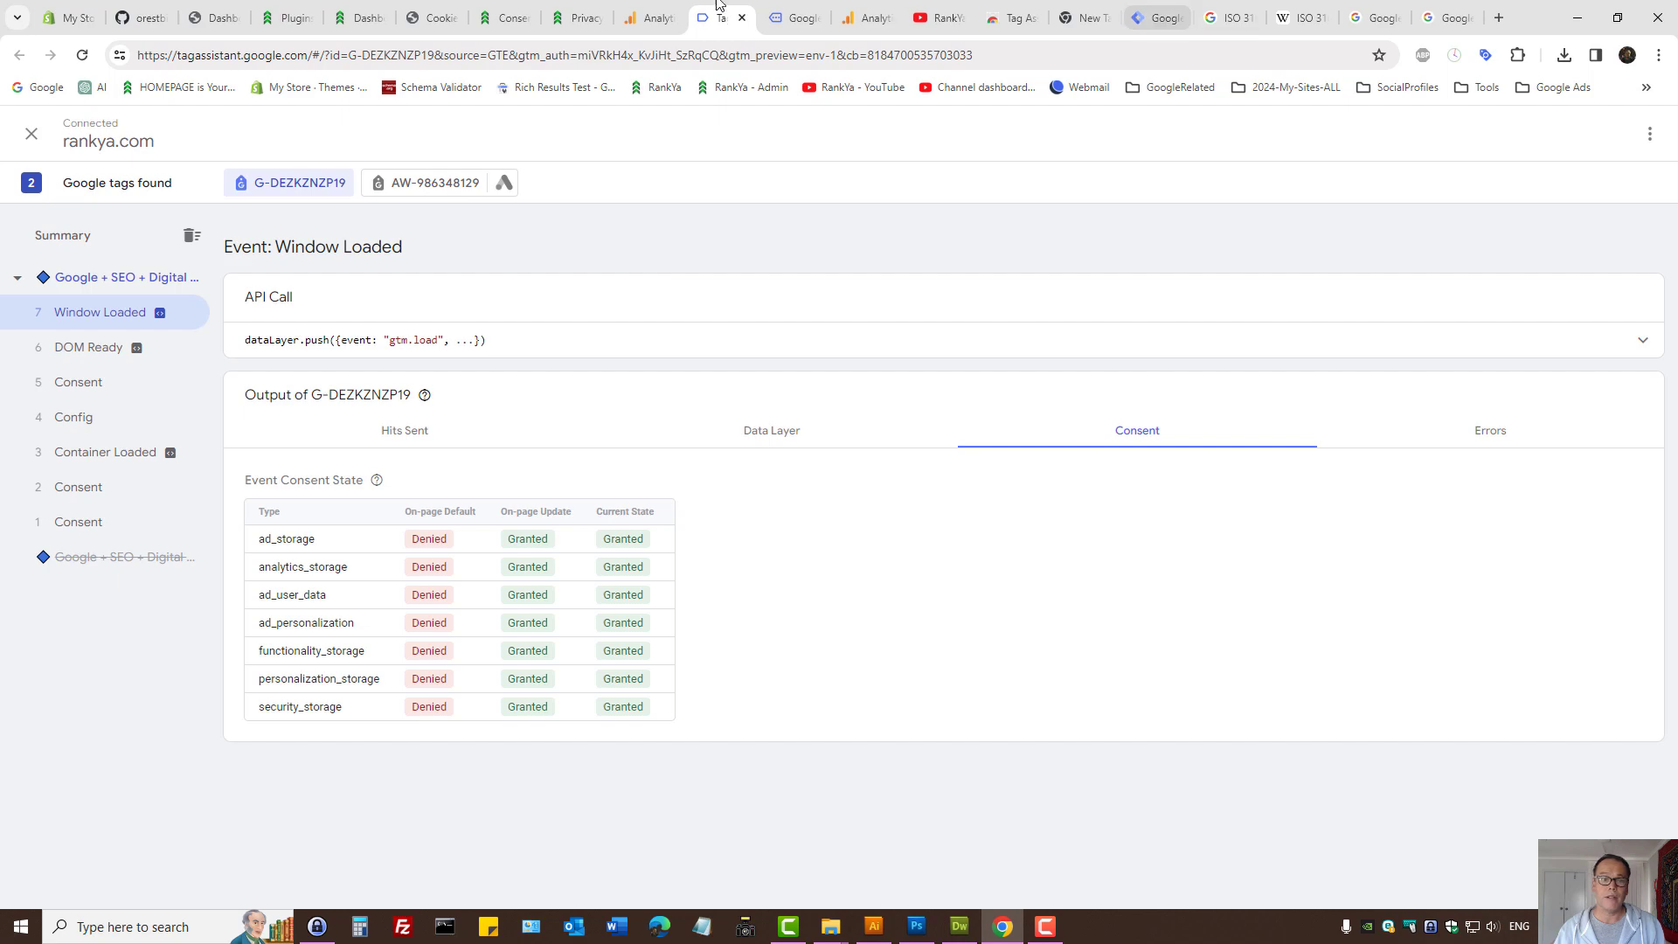
pyautogui.click(922, 7)
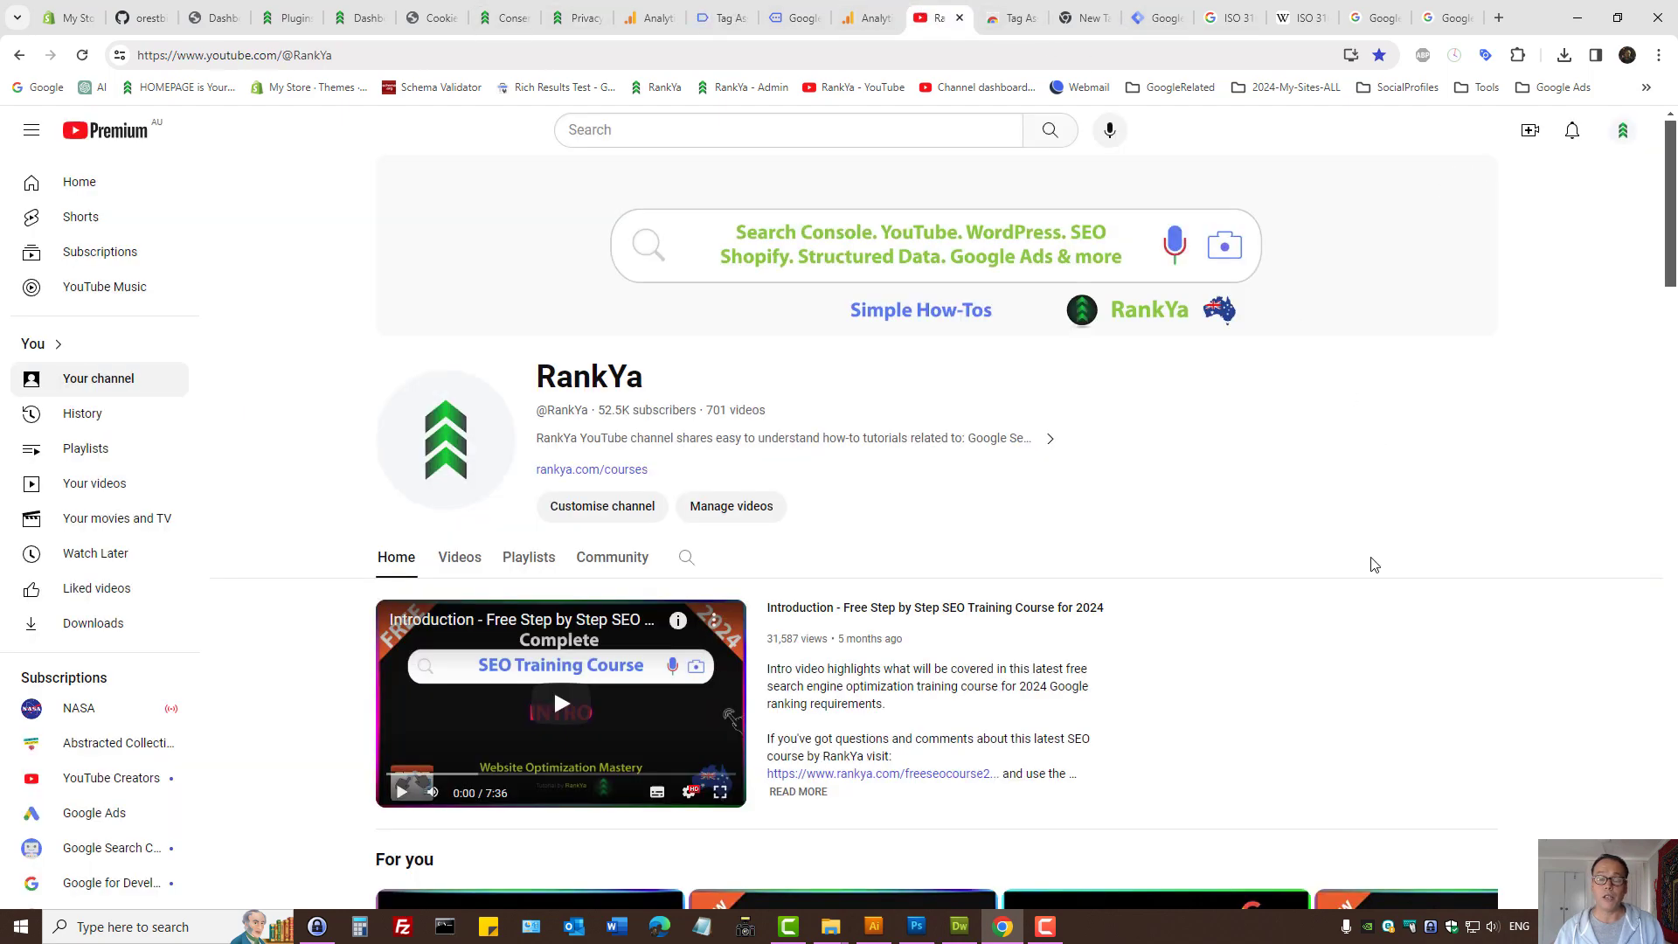